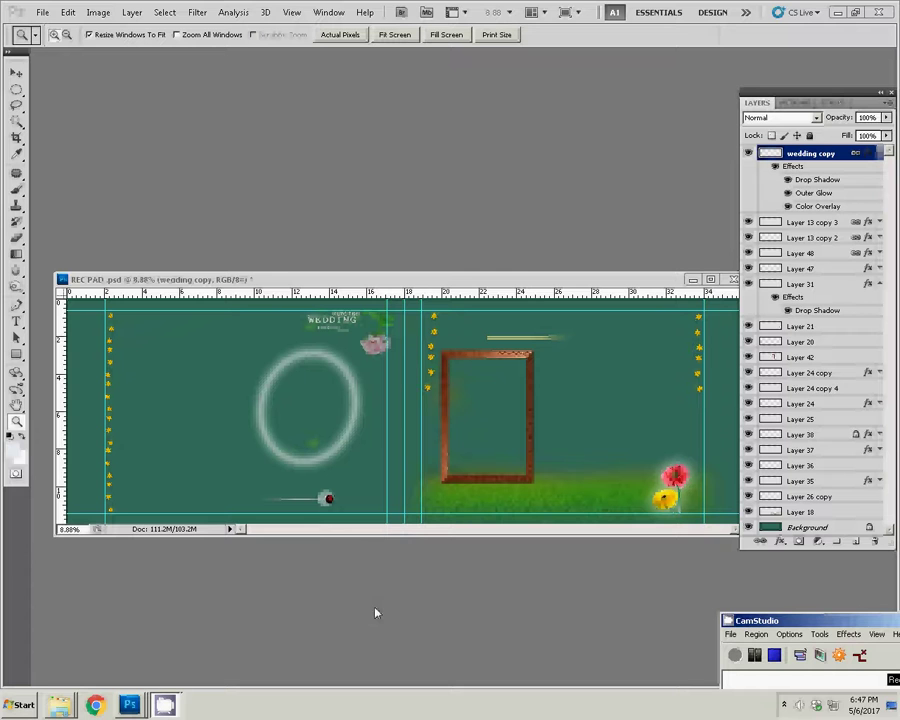
Open the wedding photos folder, select DSC_0598–DSC_0604, and drop them into Photoshop
{"action": "right_click", "coordinate": [60, 705]}
{"action": "left_click", "coordinate": [80, 652]}
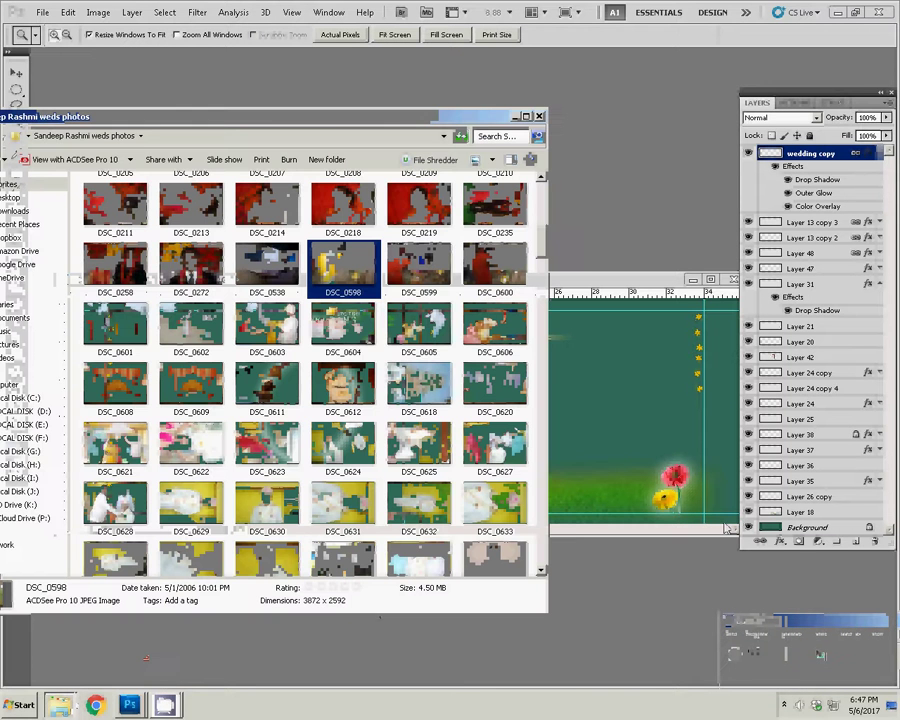
{"action": "left_click", "coordinate": [420, 277], "text": "ctrl"}
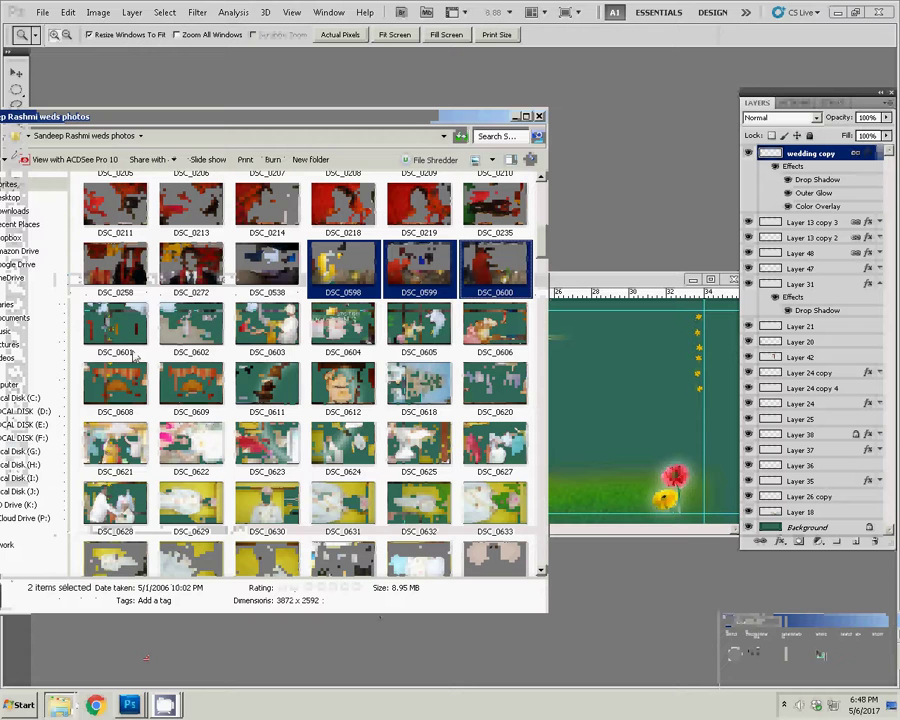
{"action": "left_click", "coordinate": [495, 265], "text": "ctrl"}
{"action": "left_click", "coordinate": [115, 325], "text": "ctrl"}
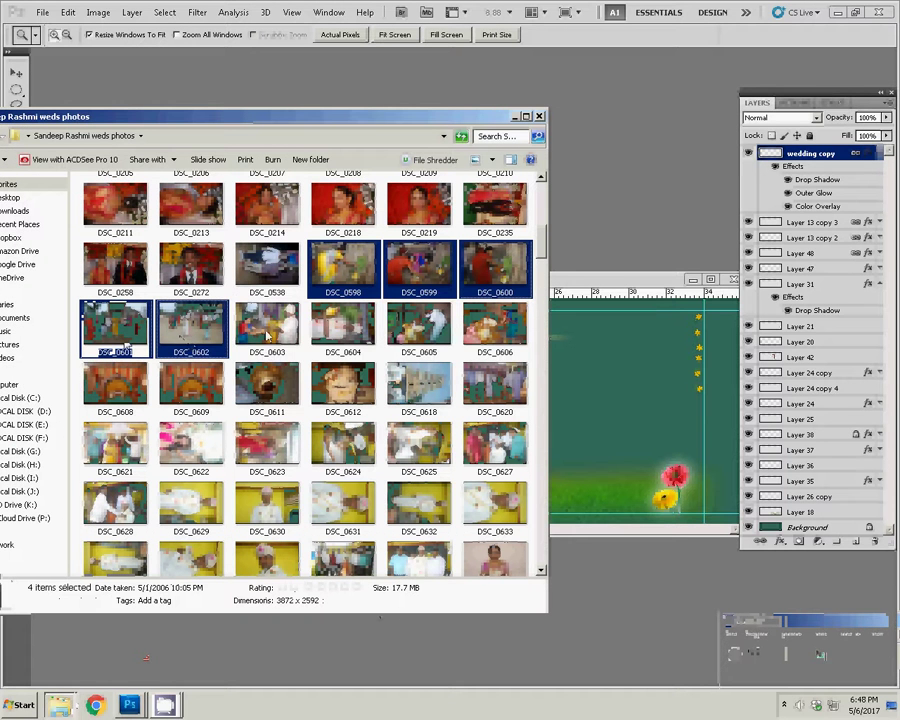
{"action": "left_click", "coordinate": [190, 325], "text": "ctrl"}
{"action": "left_click", "coordinate": [267, 328], "text": "ctrl"}
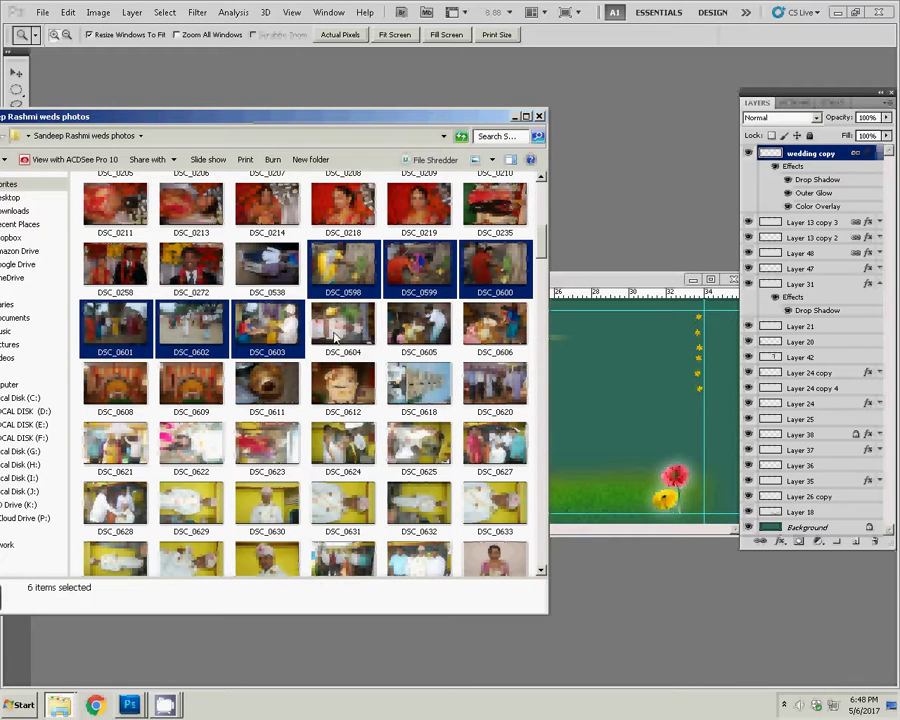
{"action": "left_click", "coordinate": [333, 335], "text": "ctrl"}
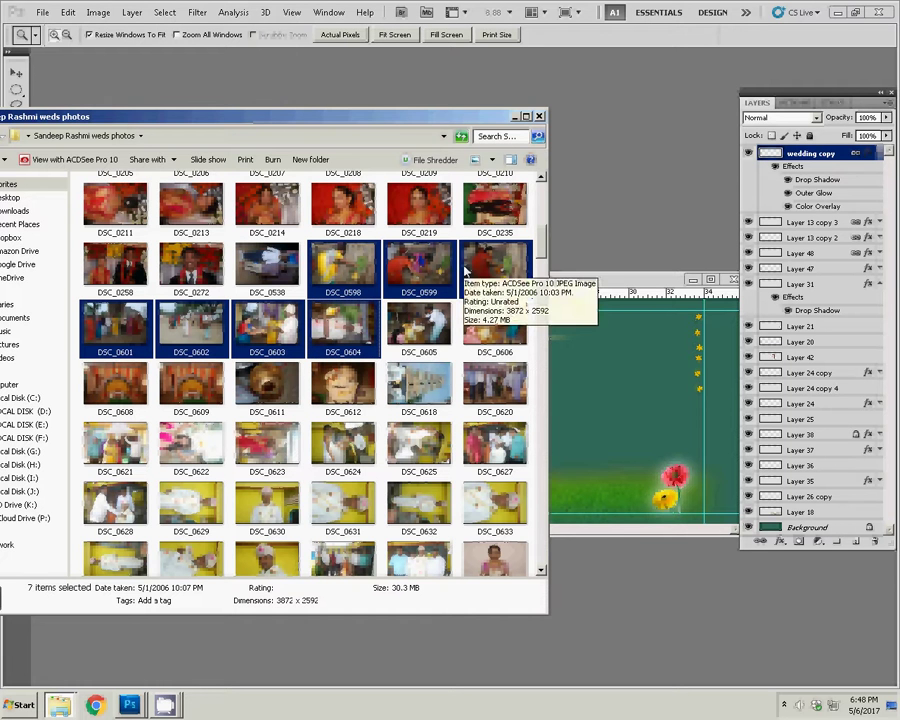
{"action": "left_click", "coordinate": [514, 261], "text": "ctrl"}
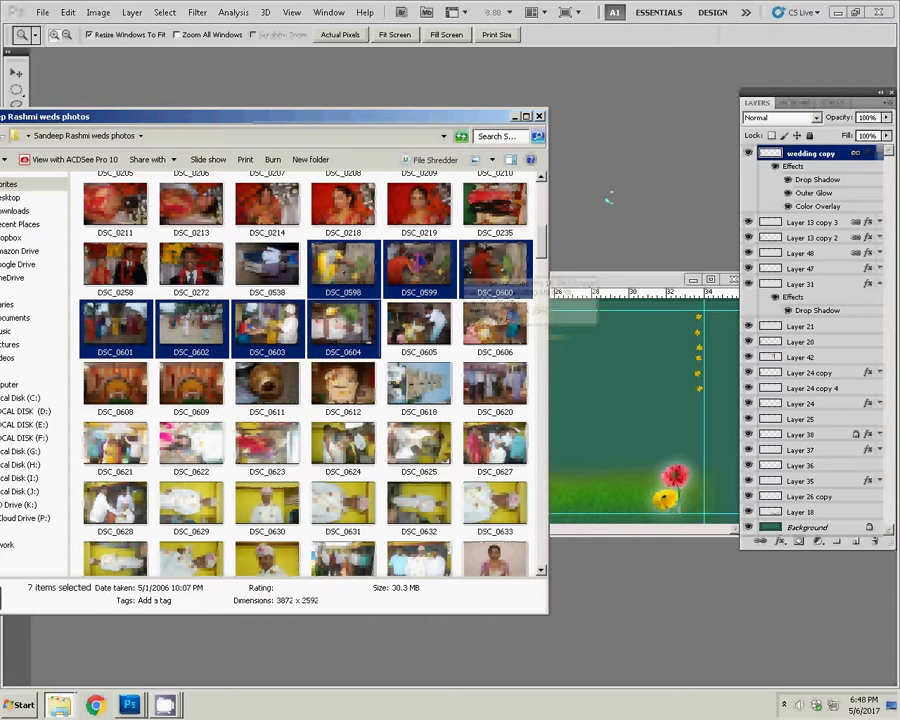
{"action": "left_click_drag", "start_coordinate": [338, 268], "coordinate": [611, 198]}
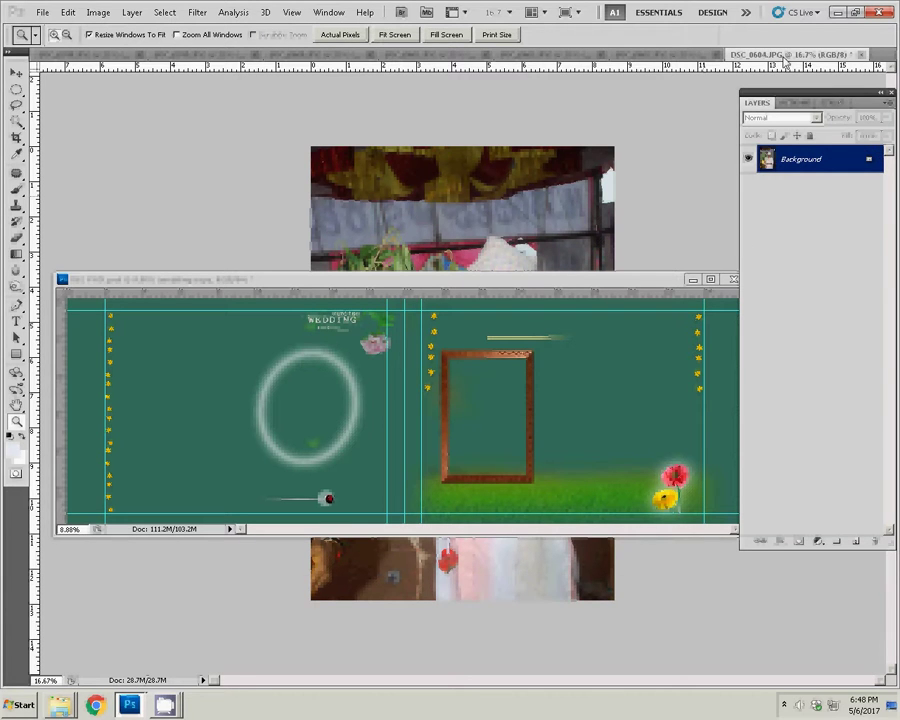
Zoom in on the opened photos, move the template window aside, and show DSC_0604.JPG
{"action": "left_click", "coordinate": [573, 144]}
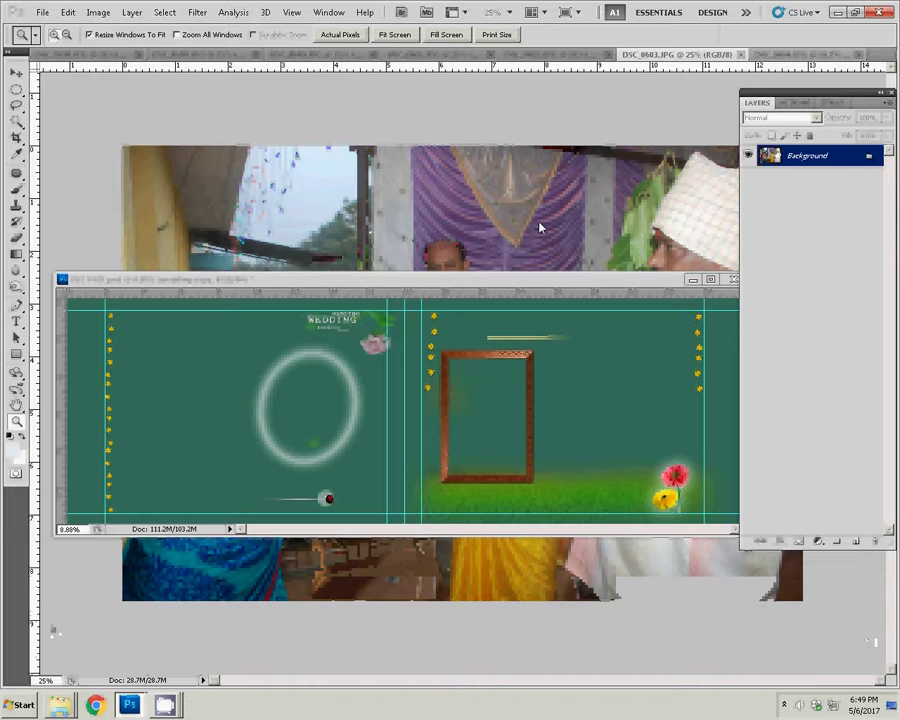
{"action": "left_click", "coordinate": [779, 56]}
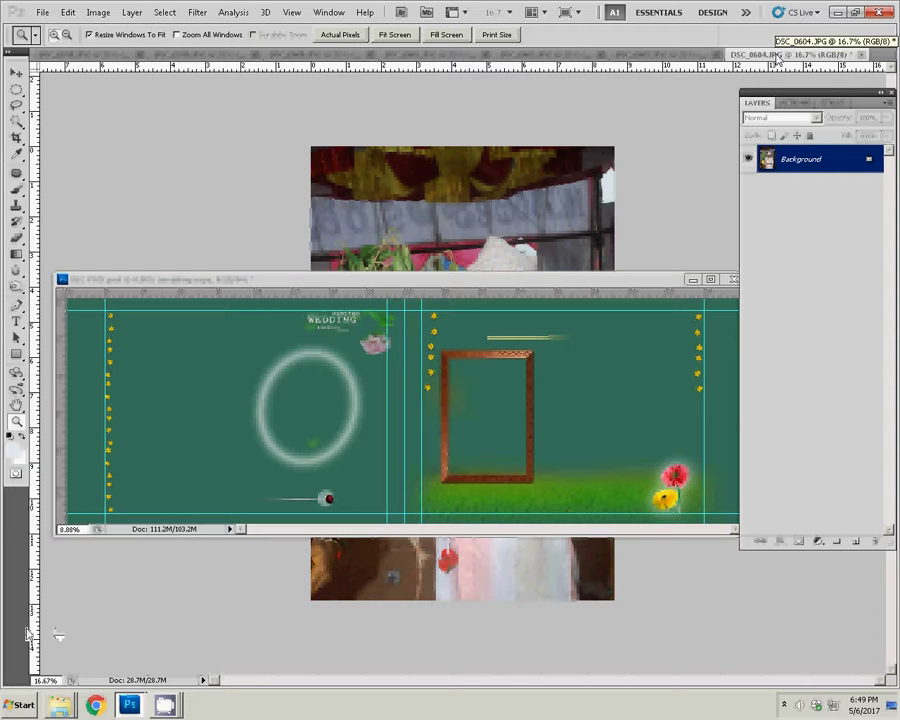
{"action": "mouse_move", "coordinate": [220, 280]}
{"action": "left_mouse_down"}
{"action": "mouse_move", "coordinate": [272, 52]}
{"action": "mouse_move", "coordinate": [278, 174]}
{"action": "left_mouse_up"}
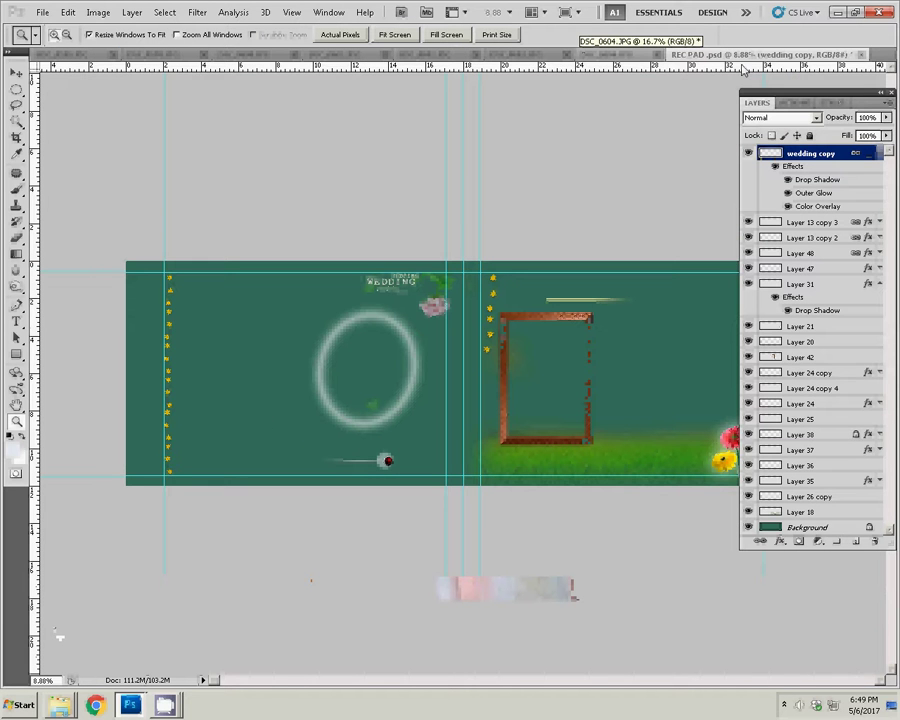
{"action": "left_click", "coordinate": [632, 56]}
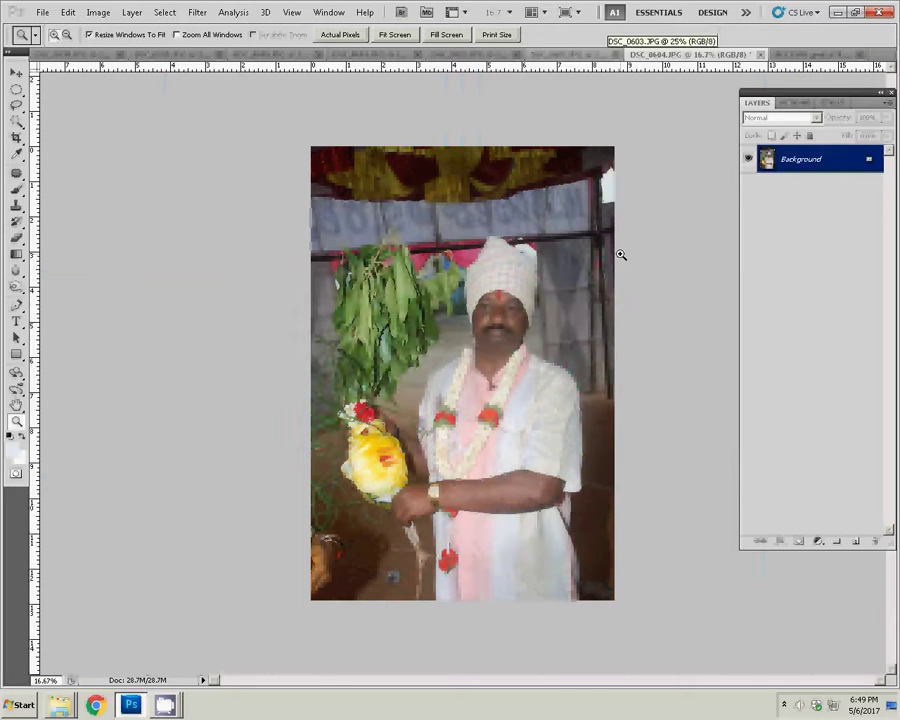
Set DSC_0604's document width to 6 inches at 300 pixels/inch (1800 × 2689 px)
{"action": "key", "text": "ctrl+alt+i"}
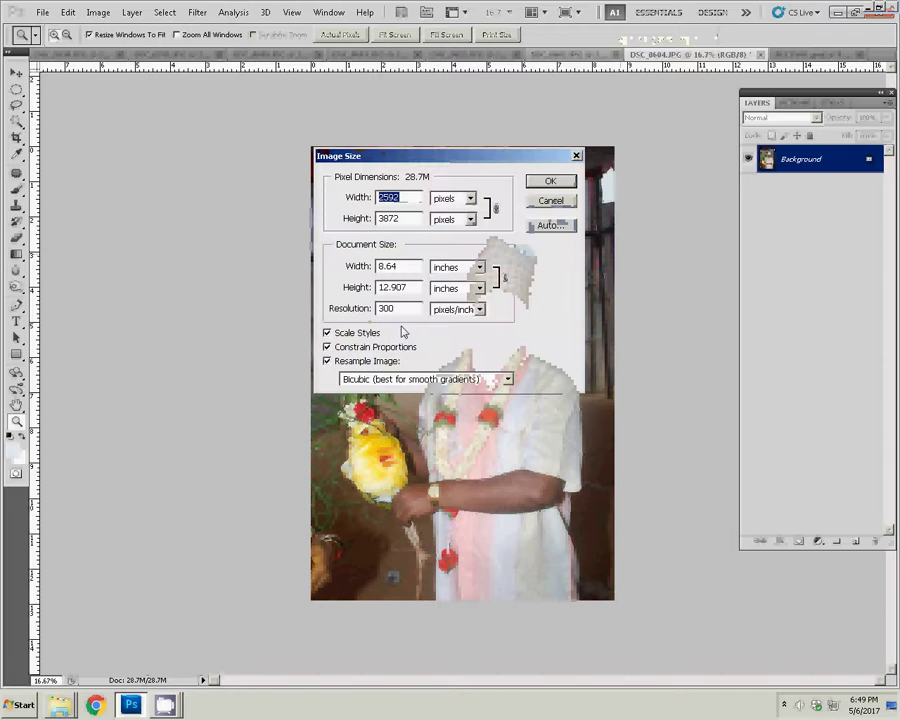
{"action": "double_click", "coordinate": [382, 266]}
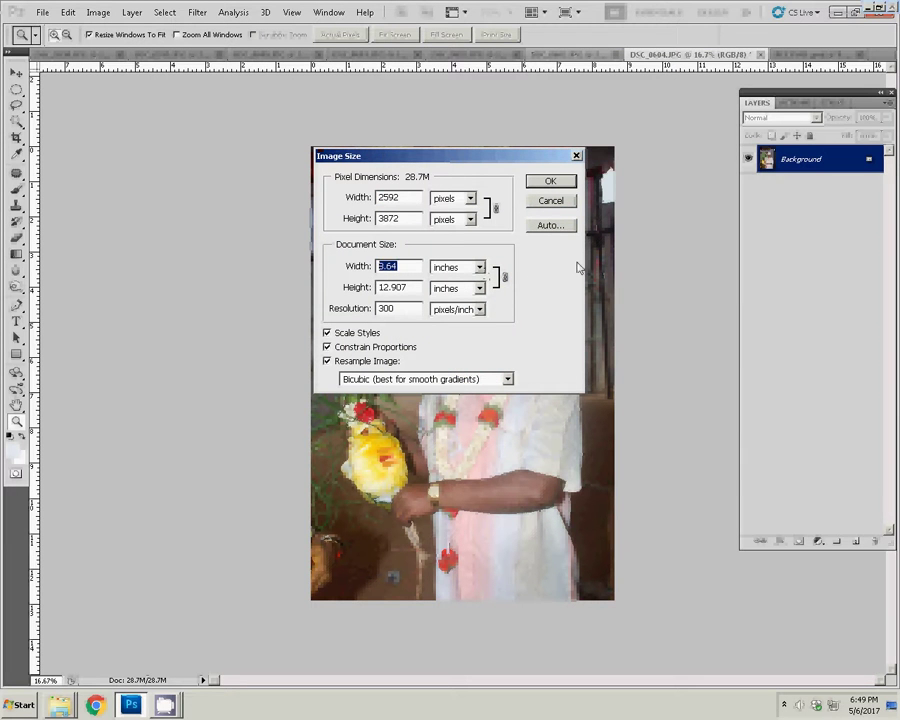
{"action": "type", "text": "6"}
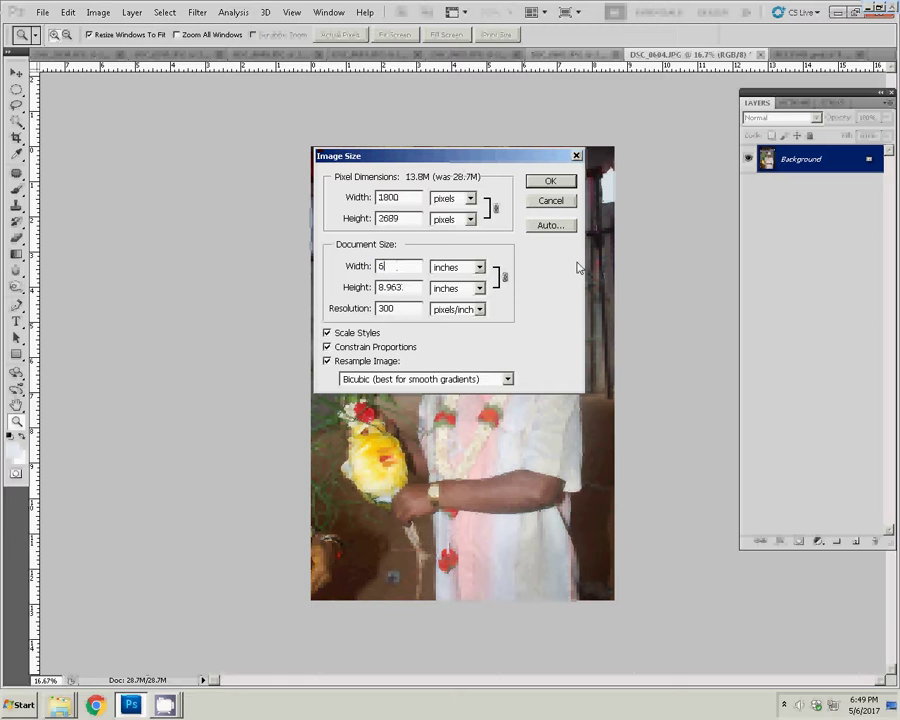
{"action": "left_click", "coordinate": [568, 186]}
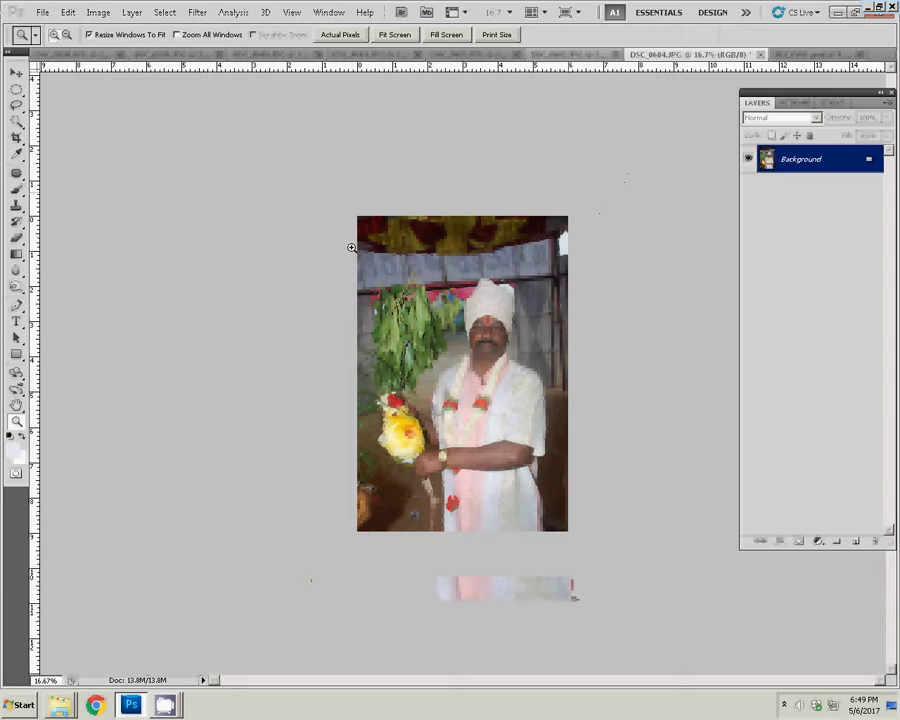
Select all of DSC_0604, cut it, and close the file without saving
{"action": "key", "text": "ctrl+a"}
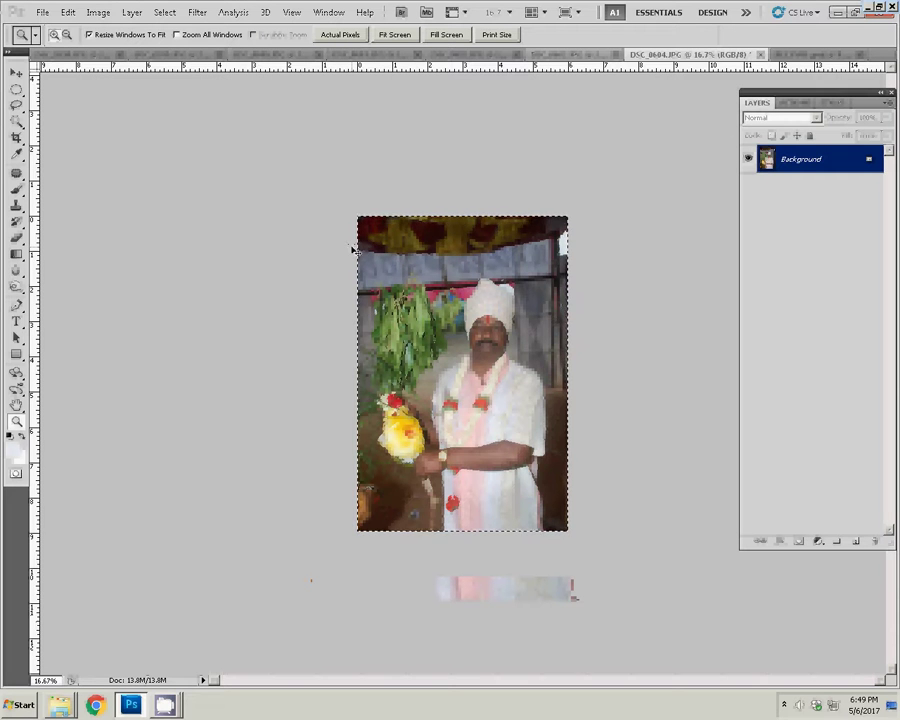
{"action": "key", "text": "BackSpace"}
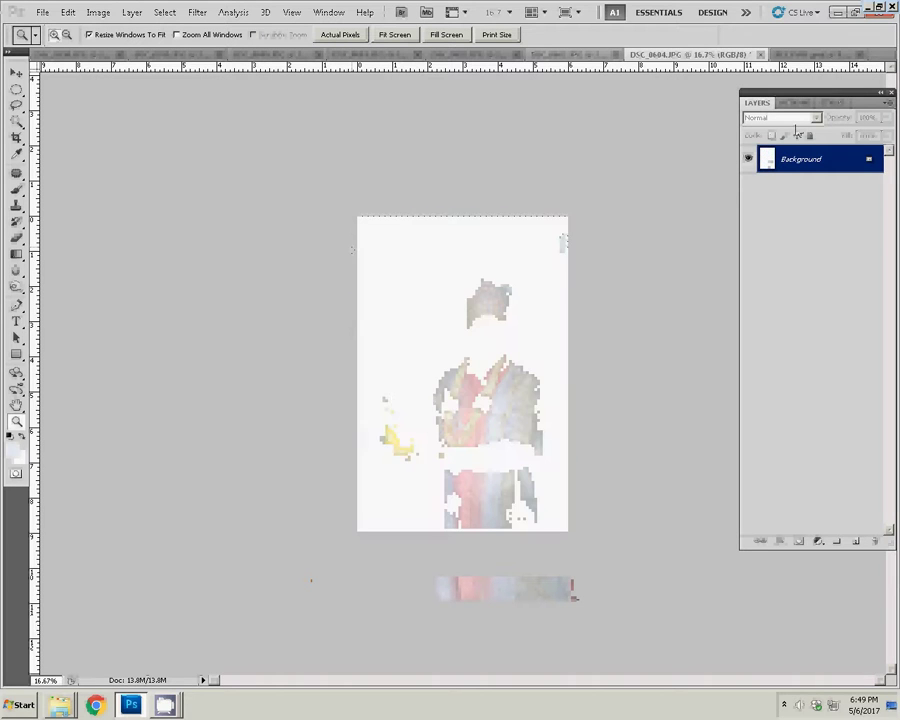
{"action": "key", "text": "ctrl+w"}
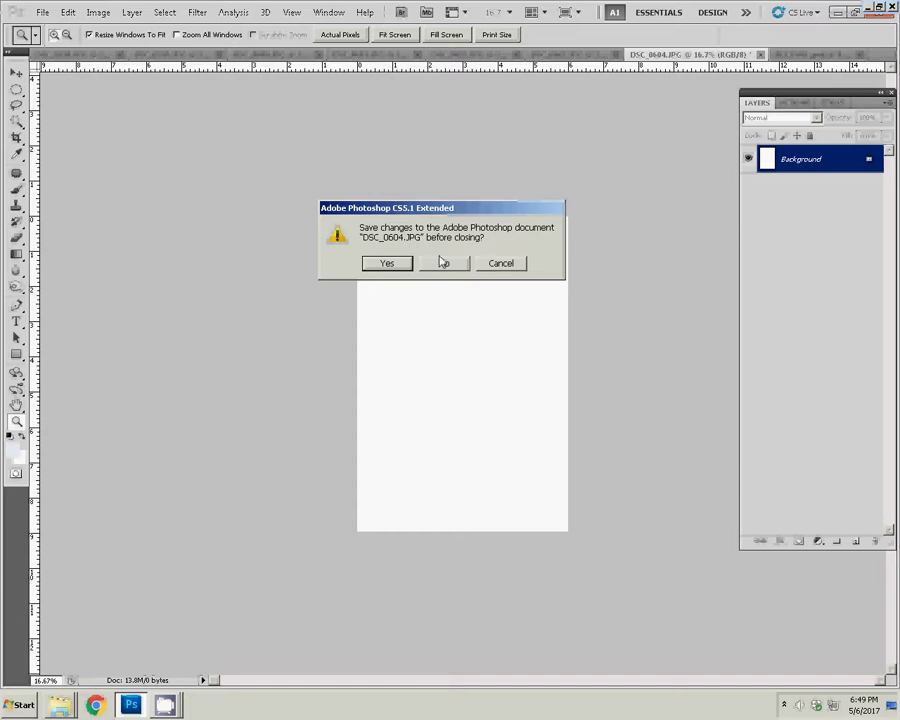
{"action": "left_click", "coordinate": [443, 262]}
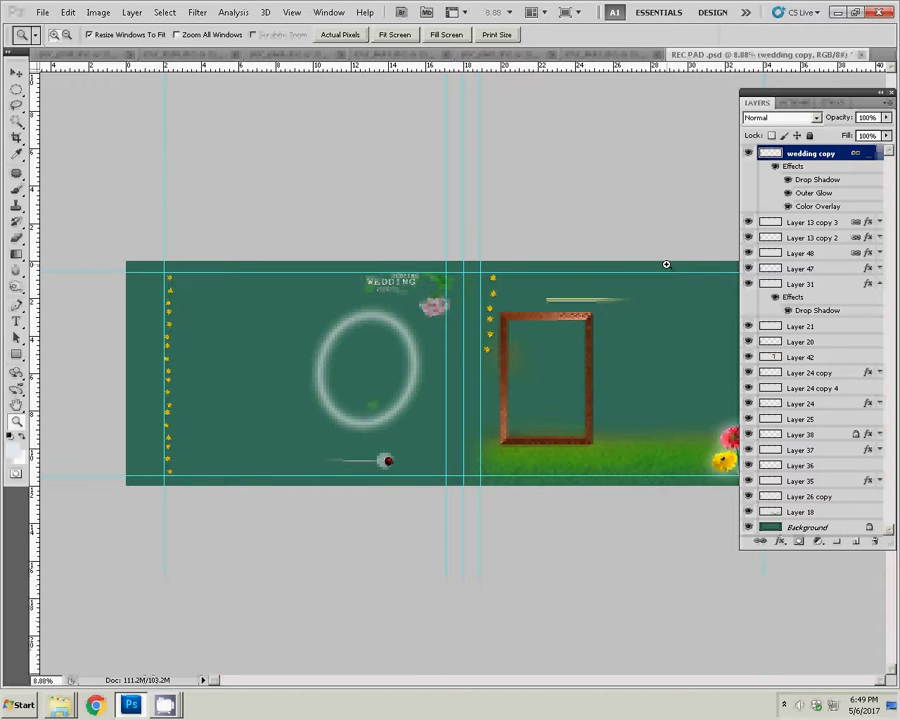
Paste the photo into REC PAD.psd and drag it to the banner's right end
{"action": "left_click", "coordinate": [67, 13]}
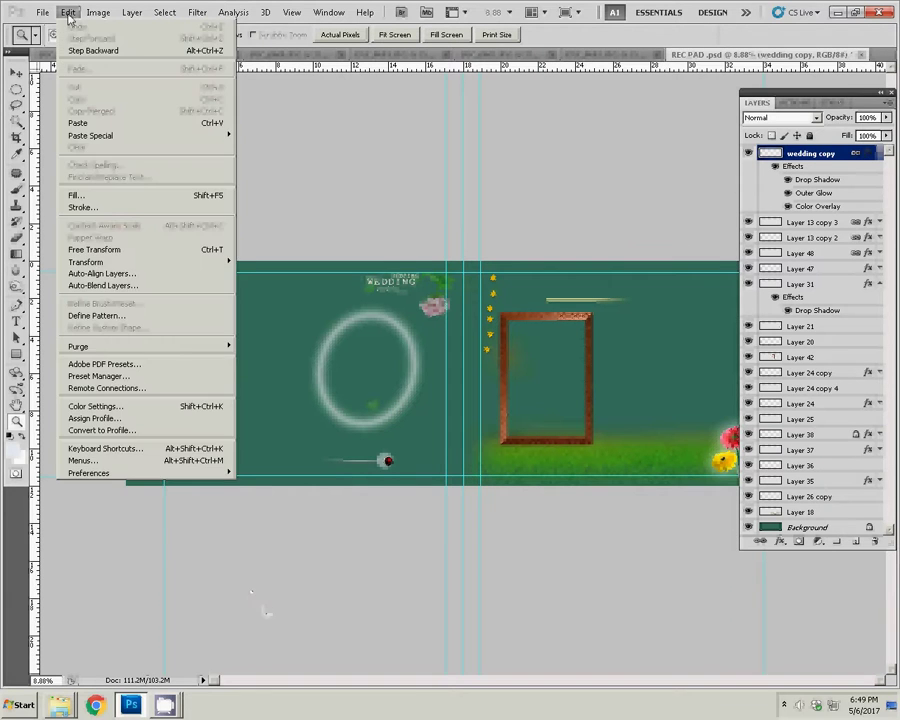
{"action": "left_click", "coordinate": [77, 122]}
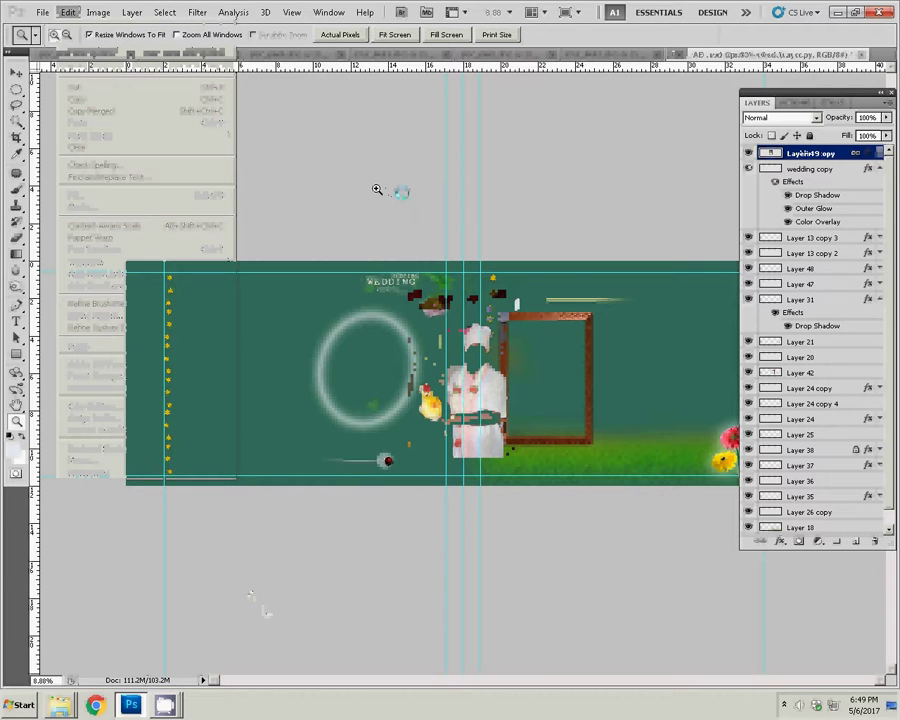
{"action": "key", "text": "v"}
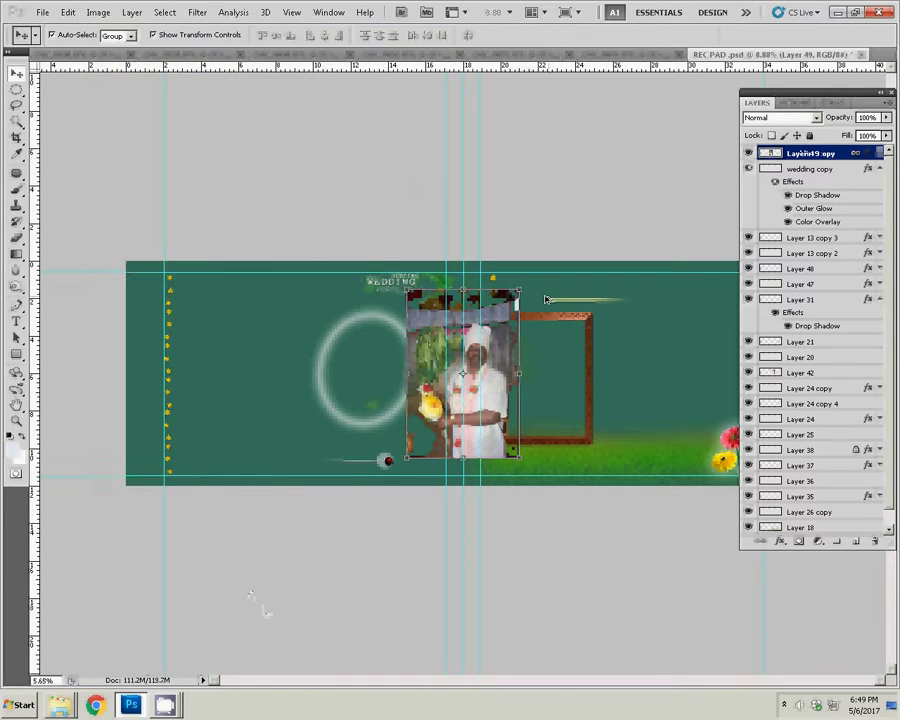
{"action": "key", "text": "ctrl+minus"}
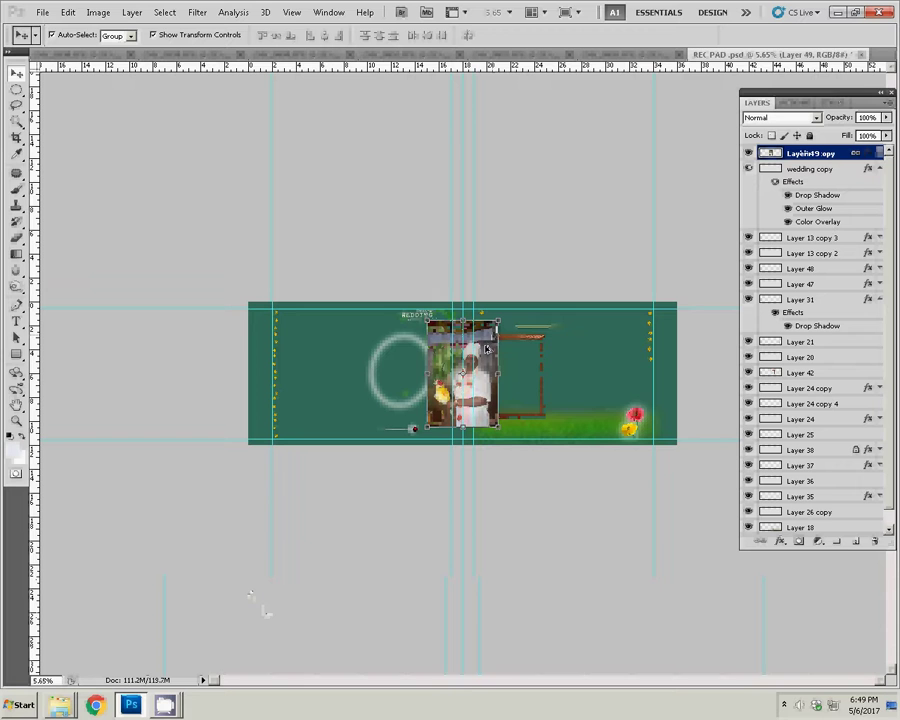
{"action": "left_click_drag", "start_coordinate": [487, 348], "coordinate": [665, 330]}
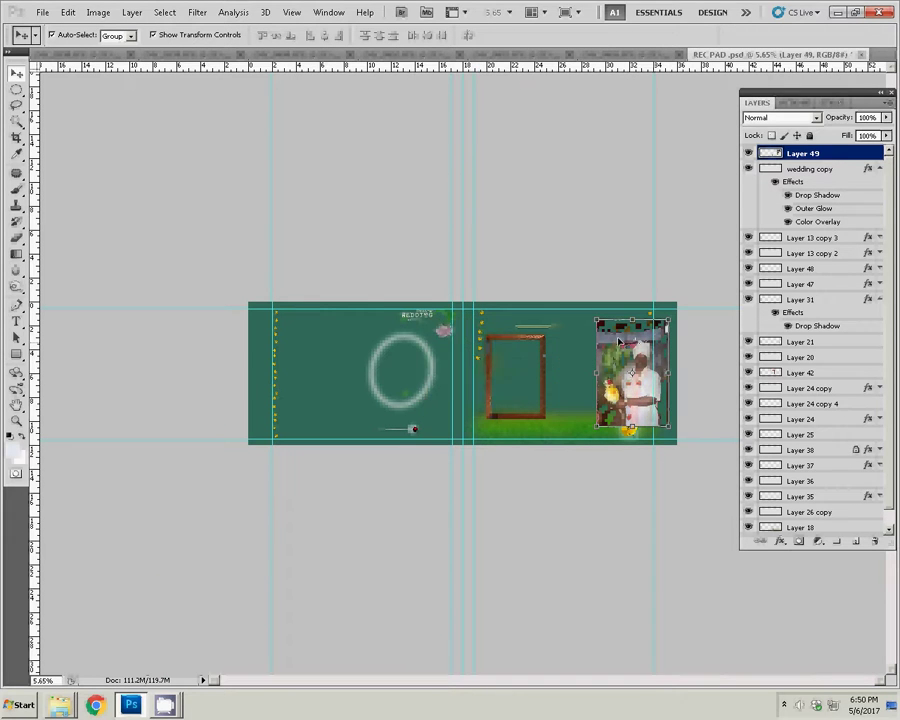
Check the spread's image size without changes and select the brown frame, Layer 42
{"action": "key", "text": "ctrl+alt+i"}
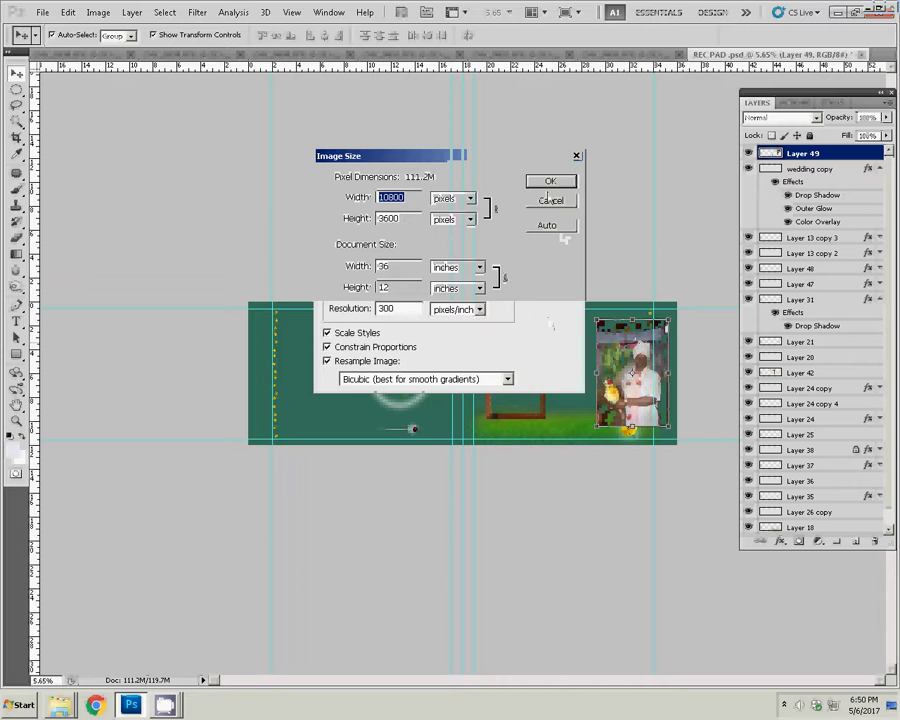
{"action": "key", "text": "Escape"}
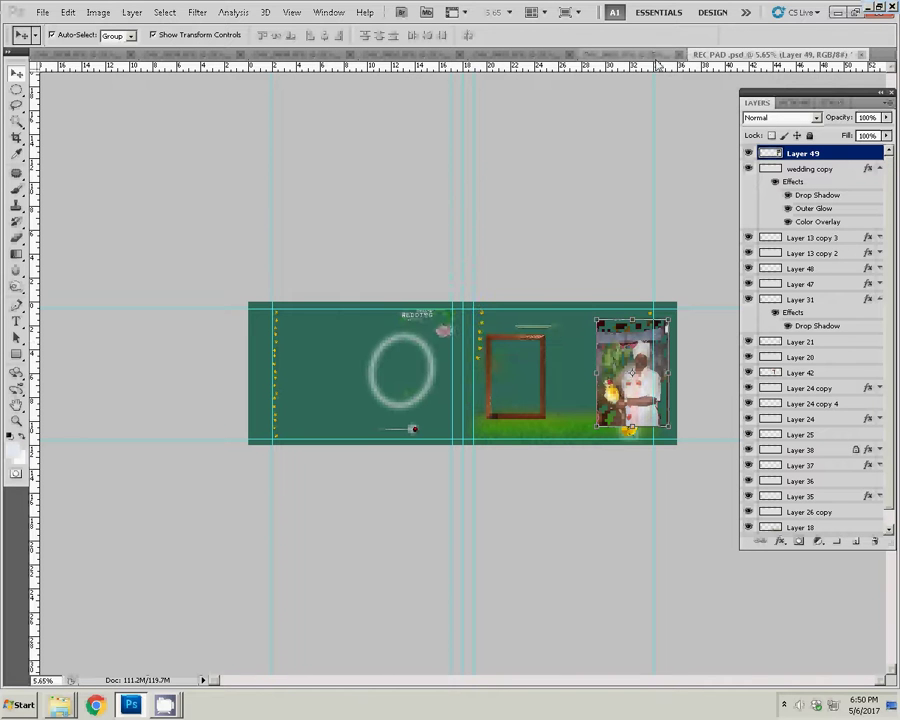
{"action": "left_click", "coordinate": [526, 343]}
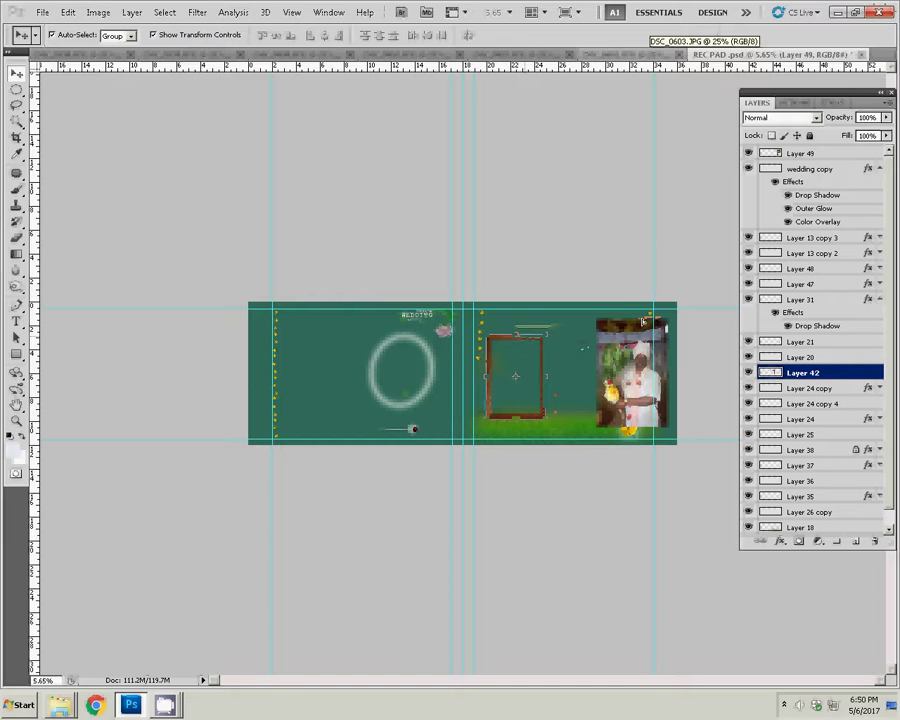
Move frame Layer 42 over the pasted photo and raise it to the top of the stack
{"action": "left_click_drag", "start_coordinate": [501, 348], "coordinate": [611, 335]}
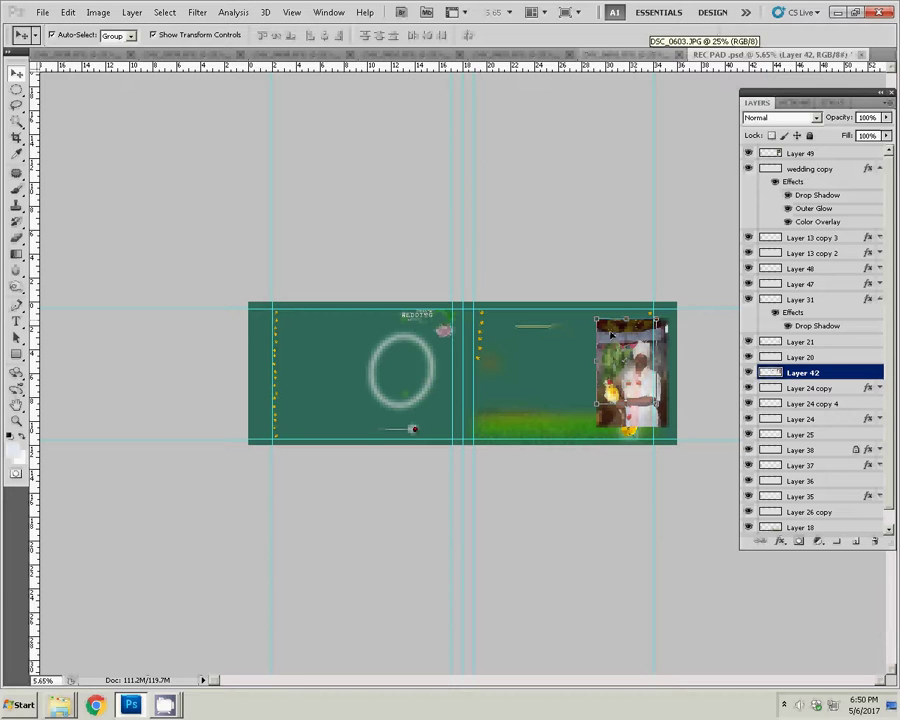
{"action": "key", "text": "ctrl+bracketright"}
{"action": "key", "text": "ctrl+bracketright"}
{"action": "key", "text": "ctrl+bracketright"}
{"action": "key", "text": "ctrl+bracketright"}
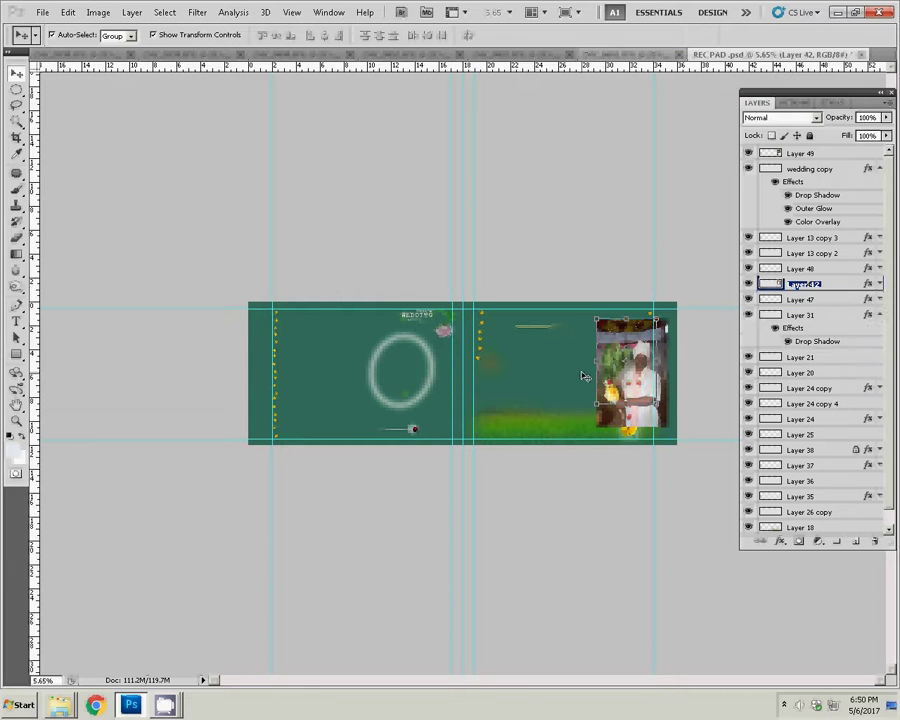
{"action": "key", "text": "ctrl+bracketright"}
{"action": "key", "text": "ctrl+bracketright"}
{"action": "key", "text": "ctrl+bracketright"}
{"action": "key", "text": "ctrl+bracketright"}
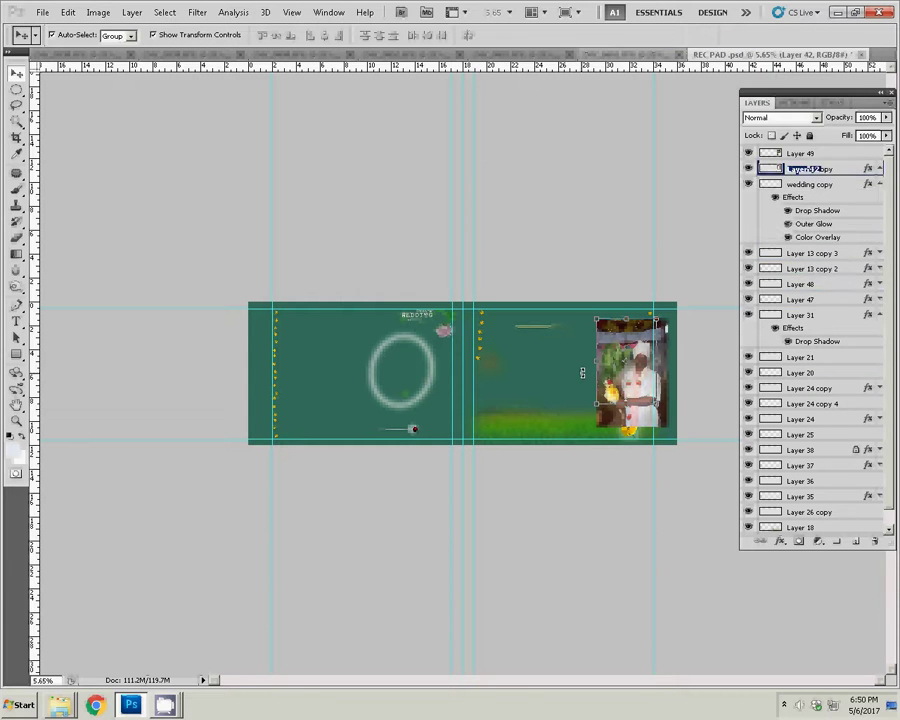
{"action": "key", "text": "ctrl+bracketright"}
{"action": "key", "text": "z"}
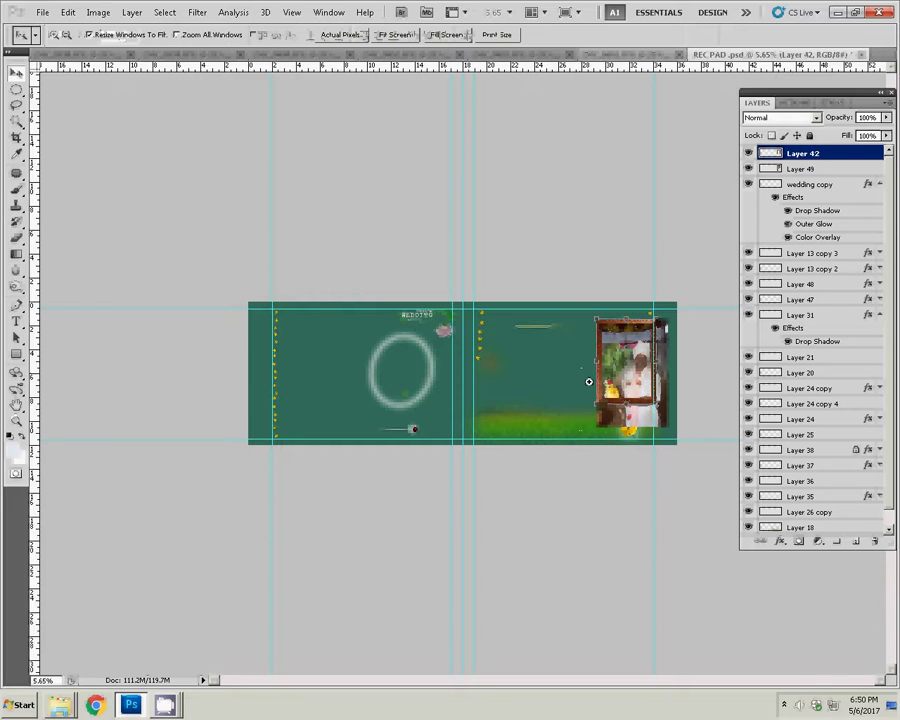
Free Transform the frame to fit around the photo, then open DSC_0603's image size
{"action": "left_click", "coordinate": [688, 465]}
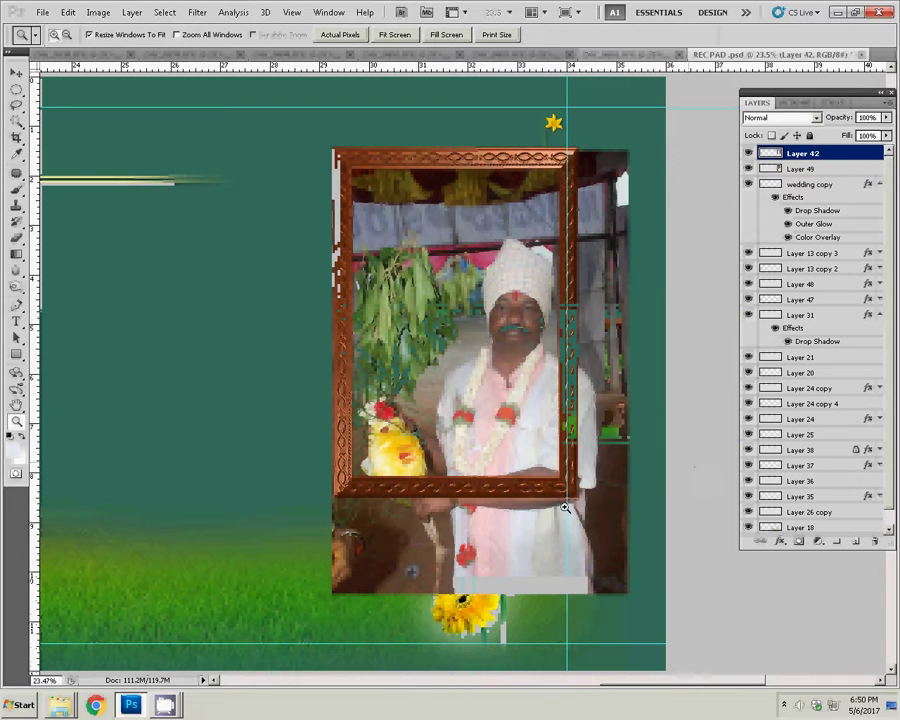
{"action": "key", "text": "v"}
{"action": "key", "text": "ctrl+t"}
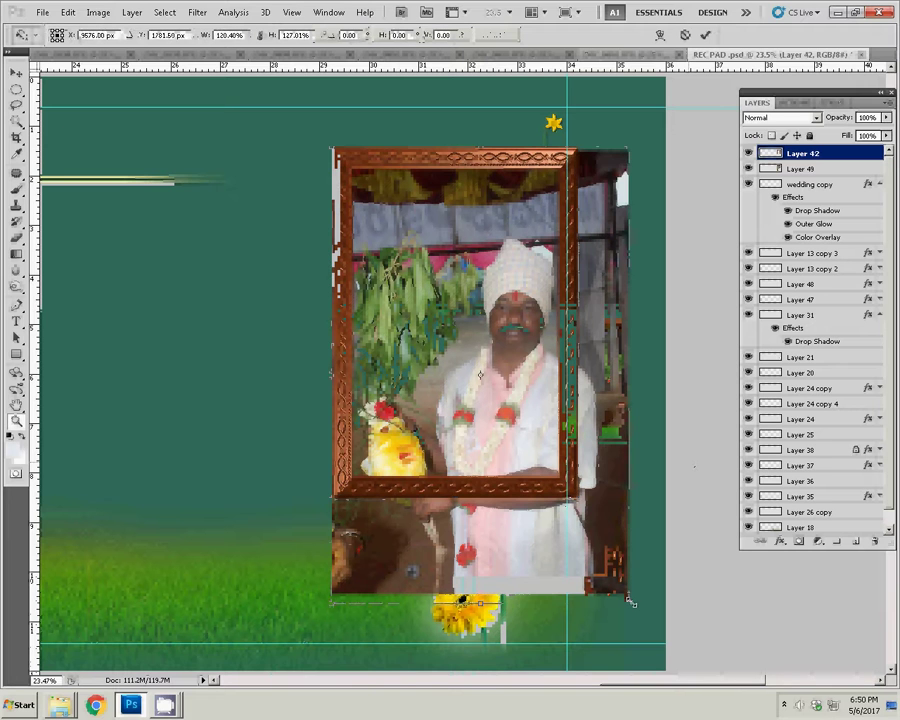
{"action": "left_click_drag", "start_coordinate": [630, 600], "coordinate": [630, 601]}
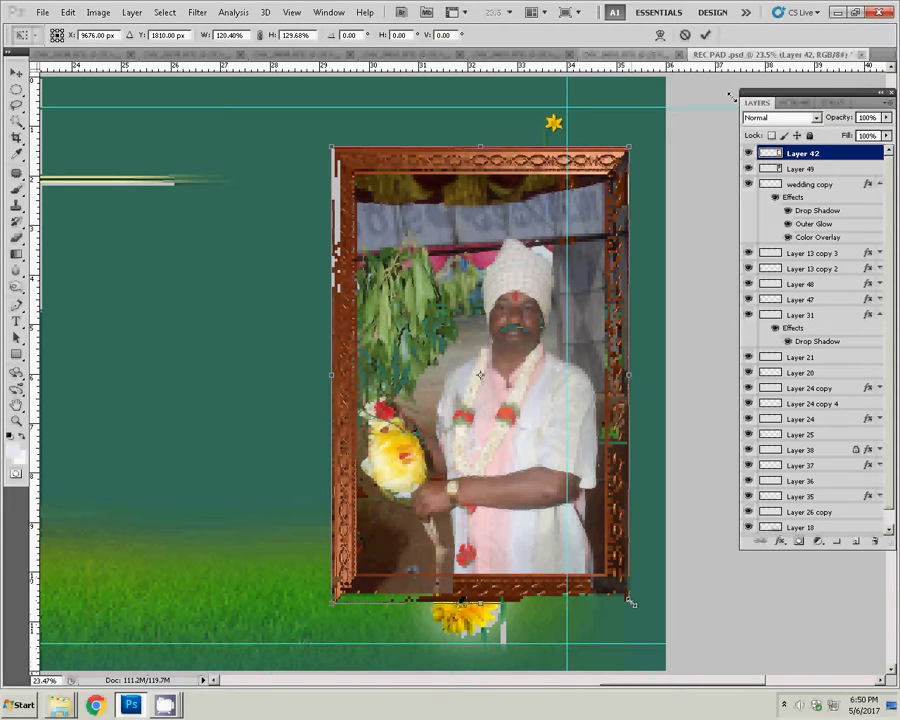
{"action": "left_click", "coordinate": [705, 35]}
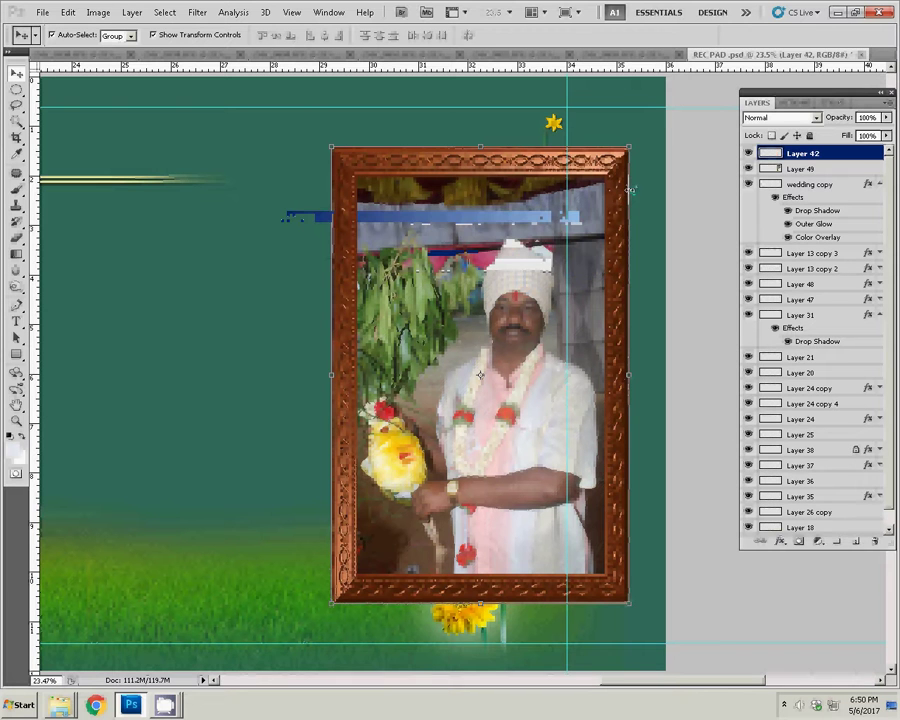
{"action": "left_click", "coordinate": [601, 57]}
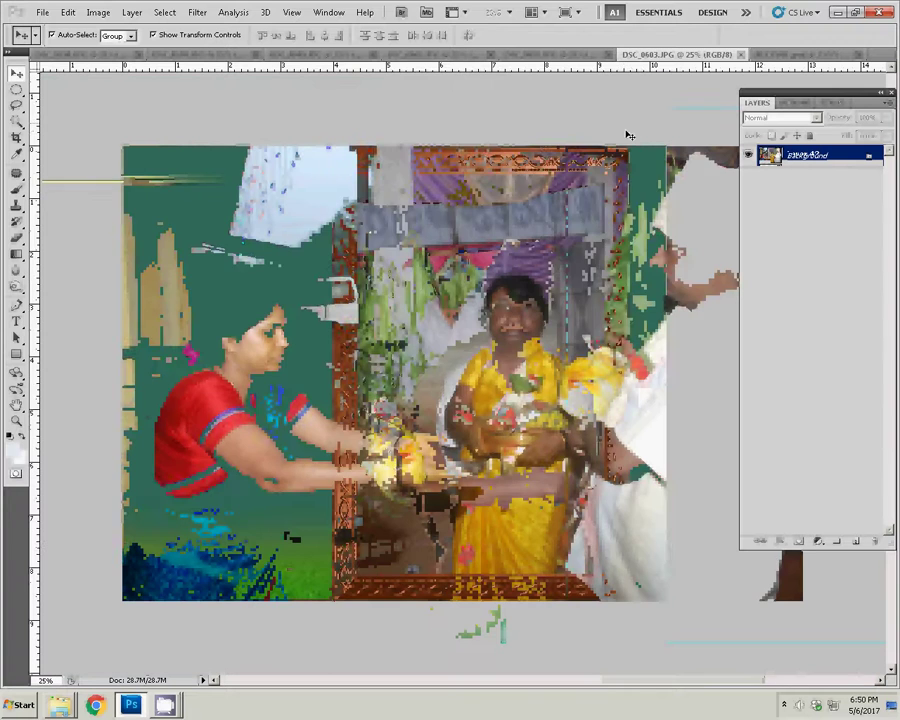
{"action": "key", "text": "ctrl+alt+i"}
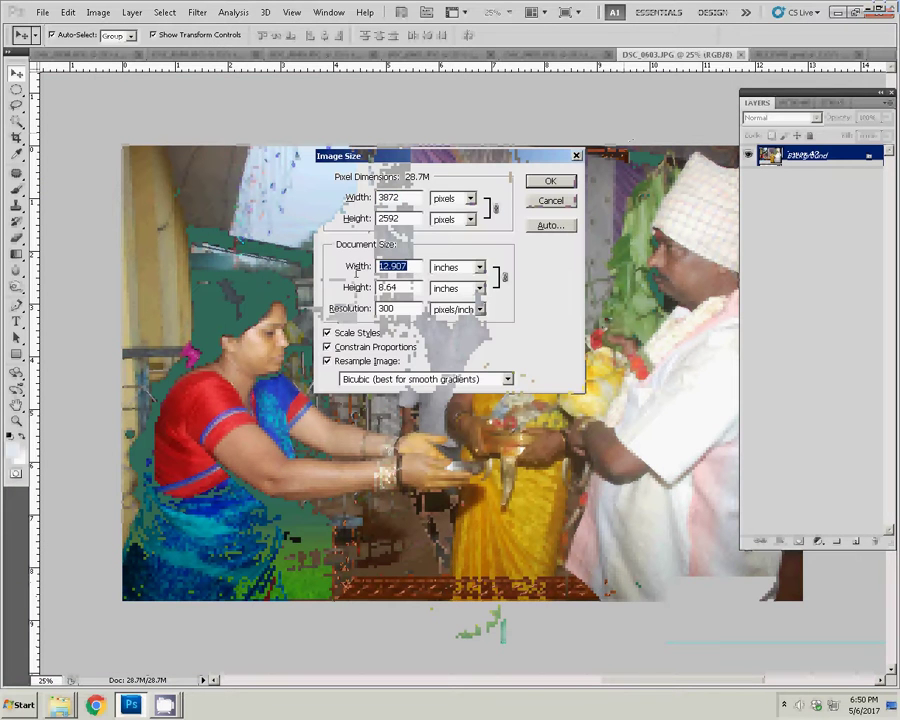
Resize DSC_0603 to 8 inches wide, cut it, and close the file unsaved
{"action": "type", "text": "8"}
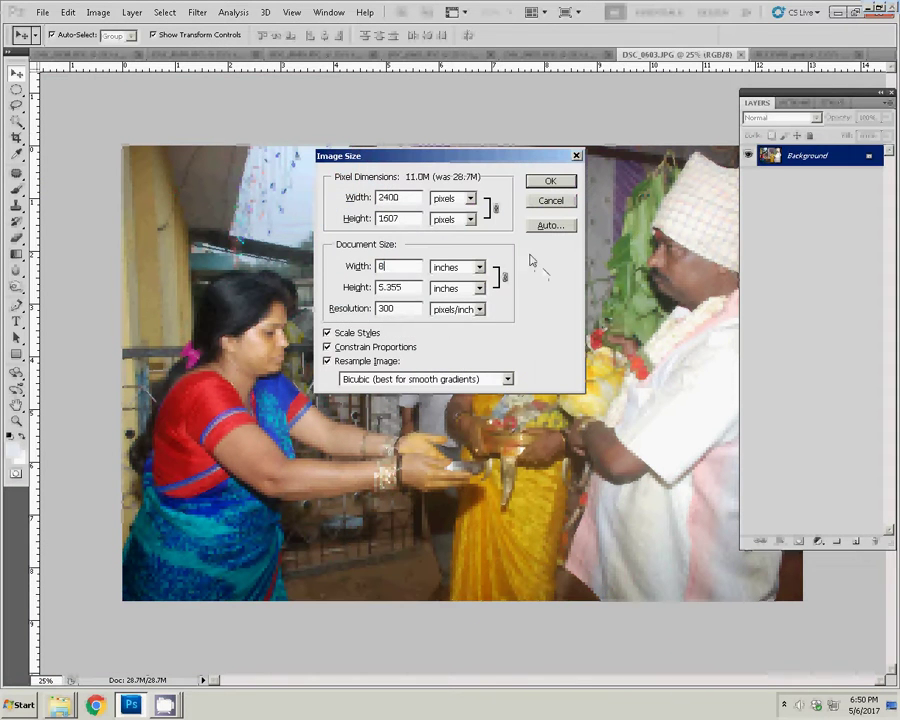
{"action": "left_click", "coordinate": [548, 183]}
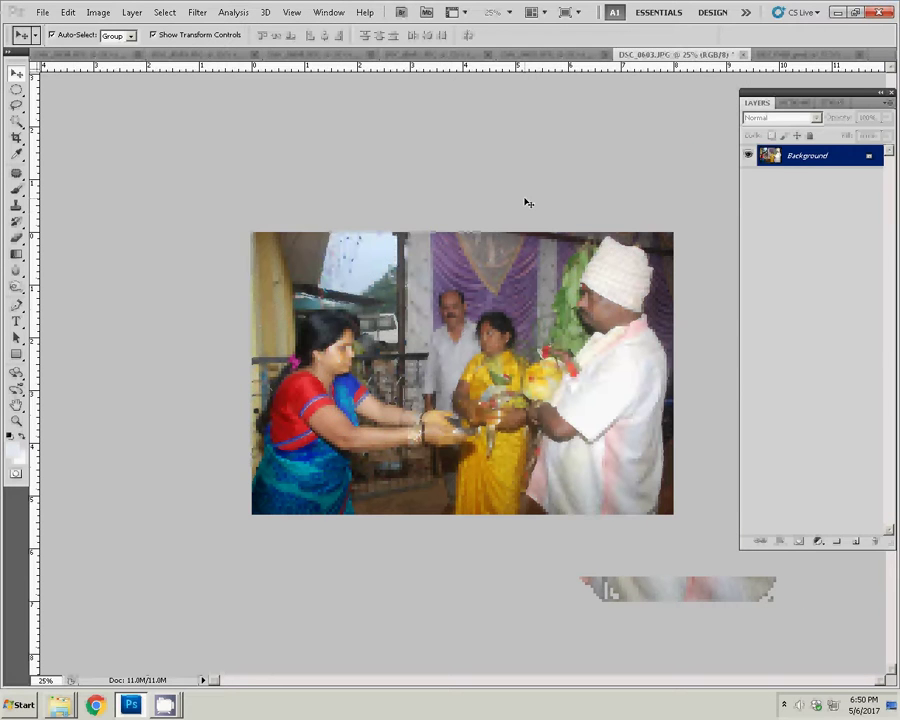
{"action": "key", "text": "BackSpace"}
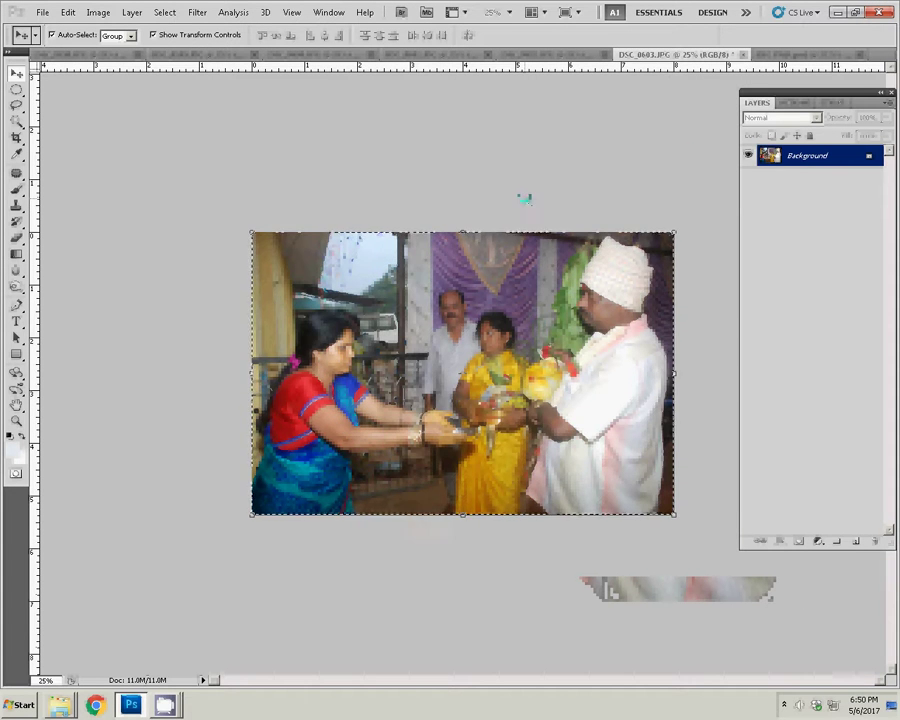
{"action": "key", "text": "ctrl+w"}
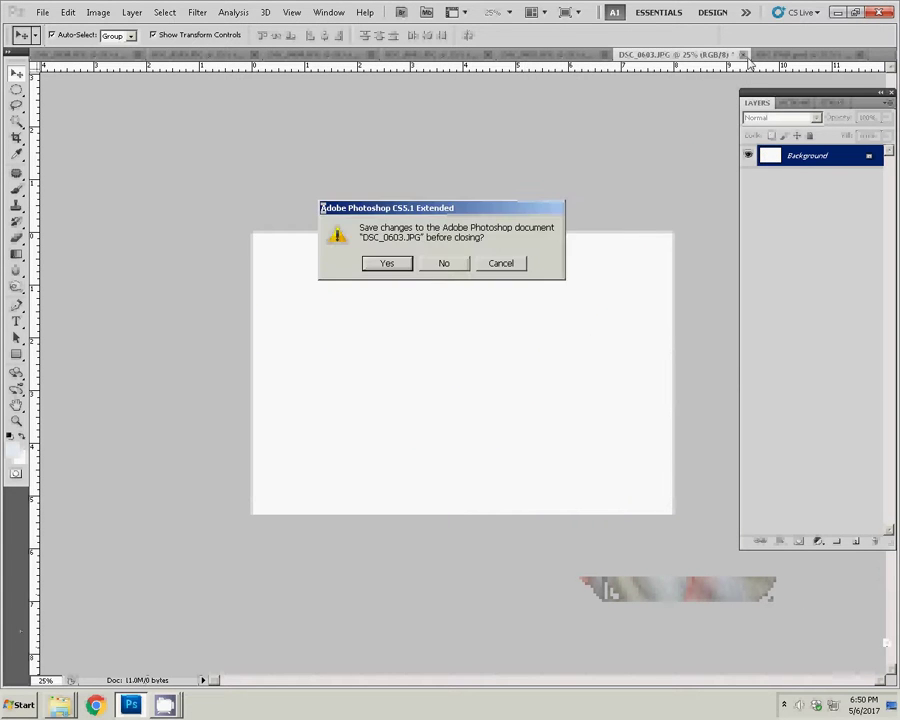
{"action": "left_click", "coordinate": [446, 264]}
{"action": "mouse_move", "coordinate": [165, 705]}
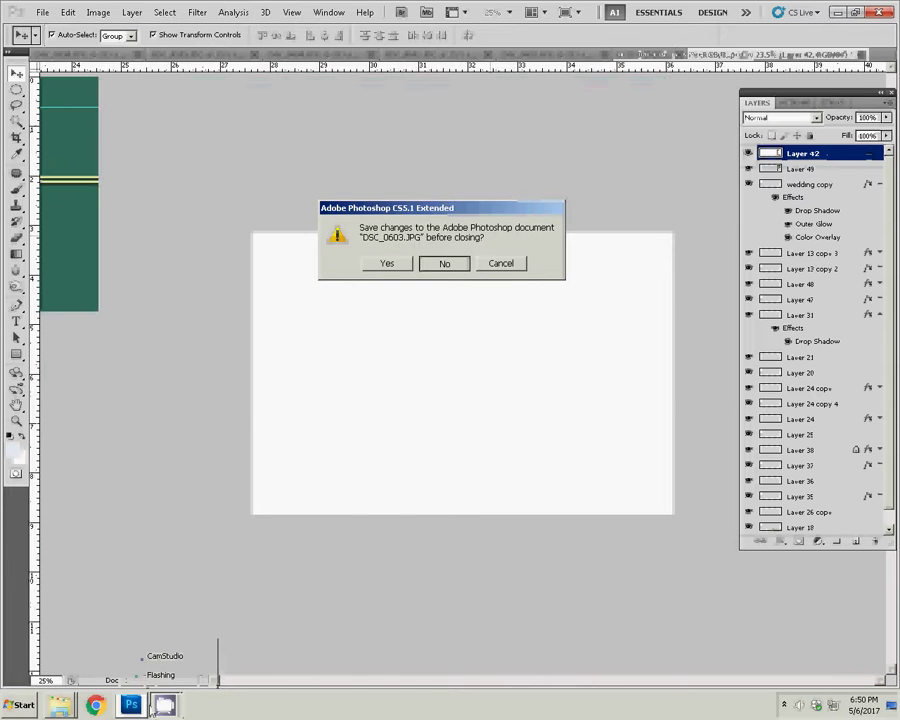
Paste the ceremony photo into the spread's upper left as Layer 50, then switch photos
{"action": "left_click", "coordinate": [165, 656]}
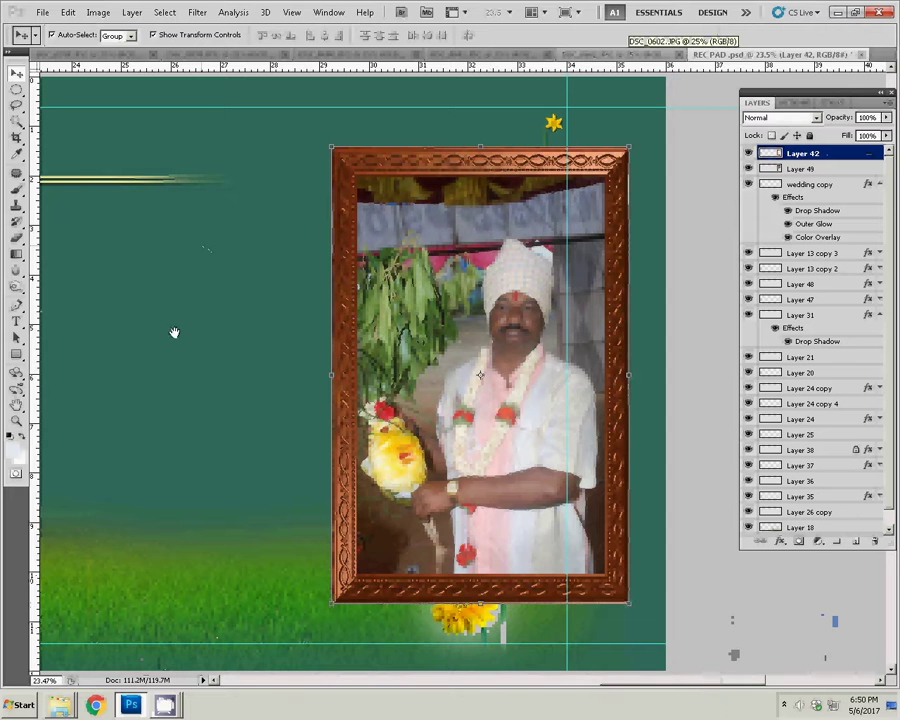
{"action": "left_click_drag", "start_coordinate": [174, 332], "coordinate": [378, 334]}
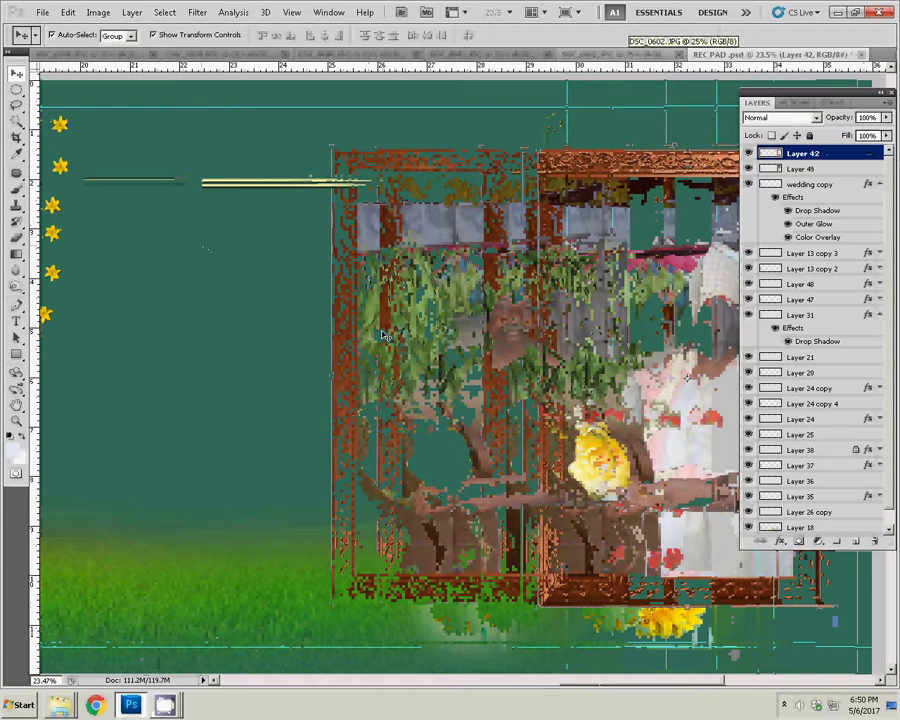
{"action": "key", "text": "ctrl+v"}
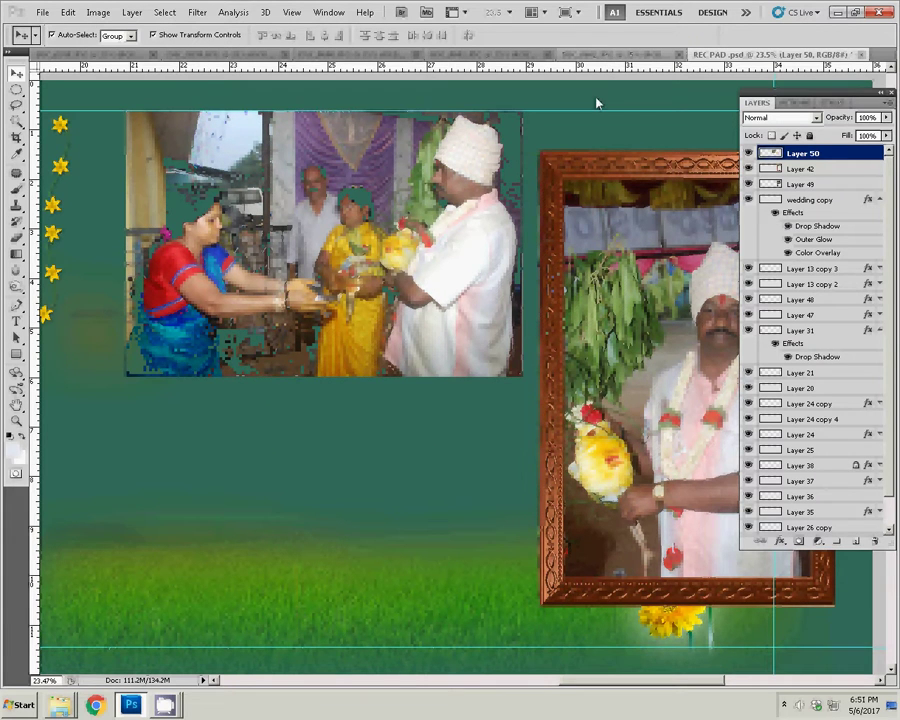
{"action": "key", "text": "ctrl+shift+e"}
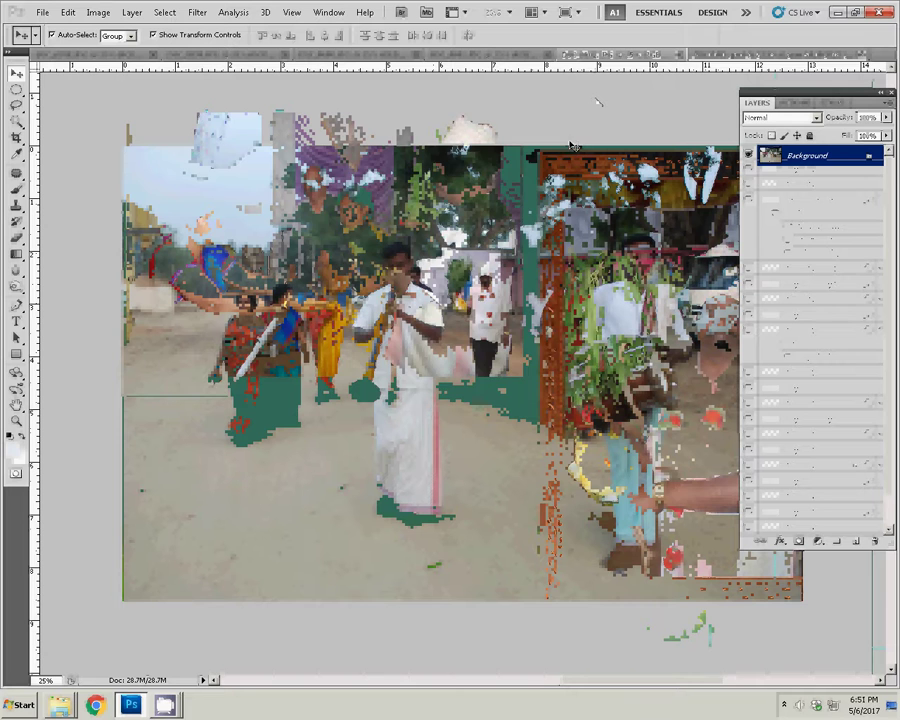
Resize the procession photo DSC_0602 to 8 inches wide through Image Size
{"action": "key", "text": "ctrl+alt+i"}
{"action": "left_click", "coordinate": [393, 266]}
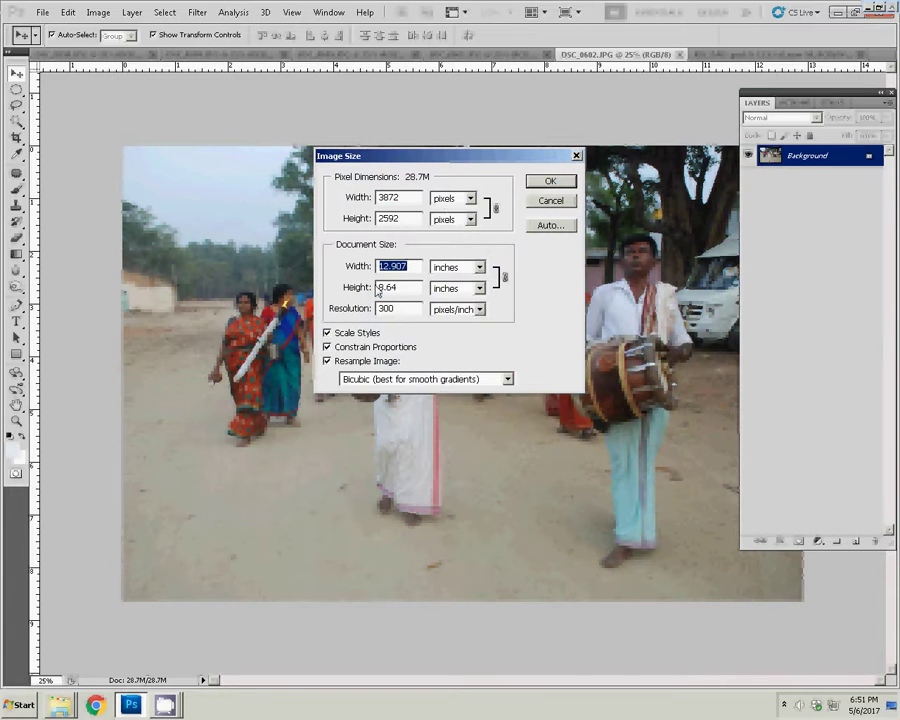
{"action": "left_click", "coordinate": [550, 201]}
{"action": "left_click", "coordinate": [98, 12]}
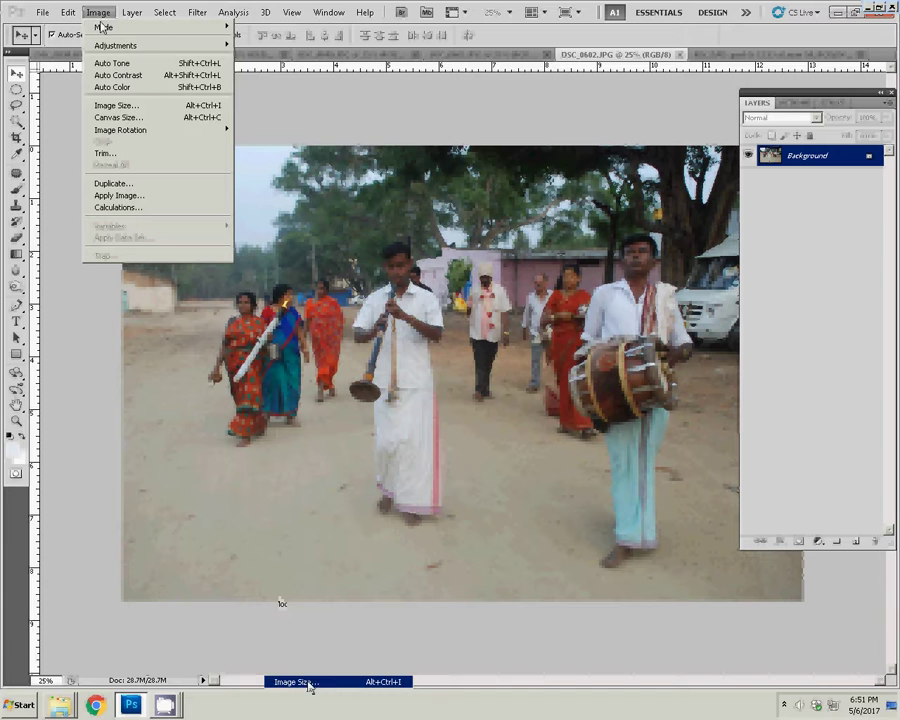
{"action": "left_click", "coordinate": [127, 107]}
{"action": "double_click", "coordinate": [395, 266]}
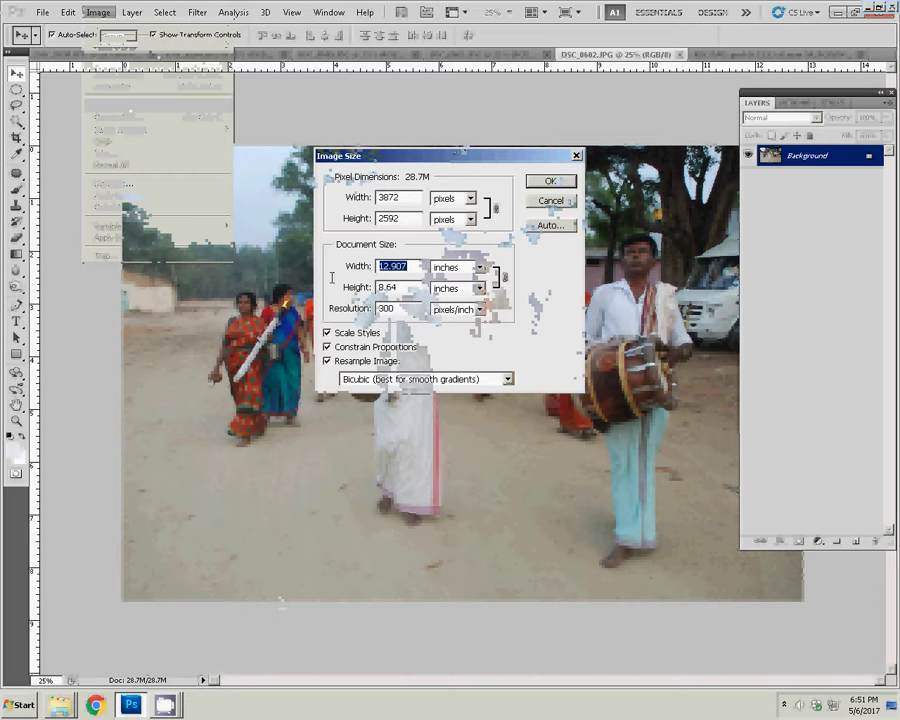
{"action": "type", "text": "8"}
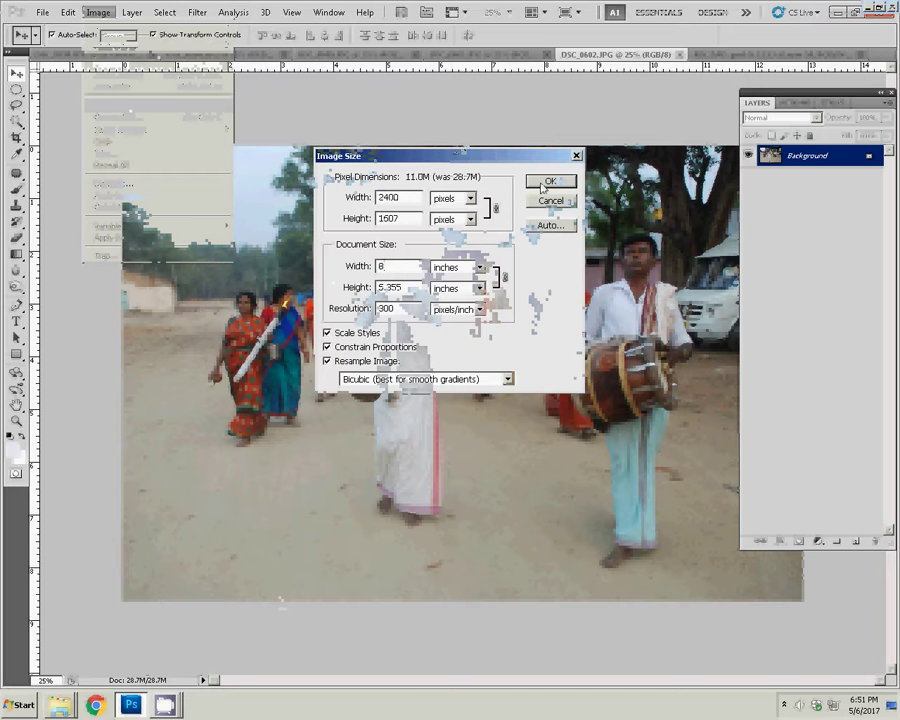
{"action": "left_click", "coordinate": [549, 181]}
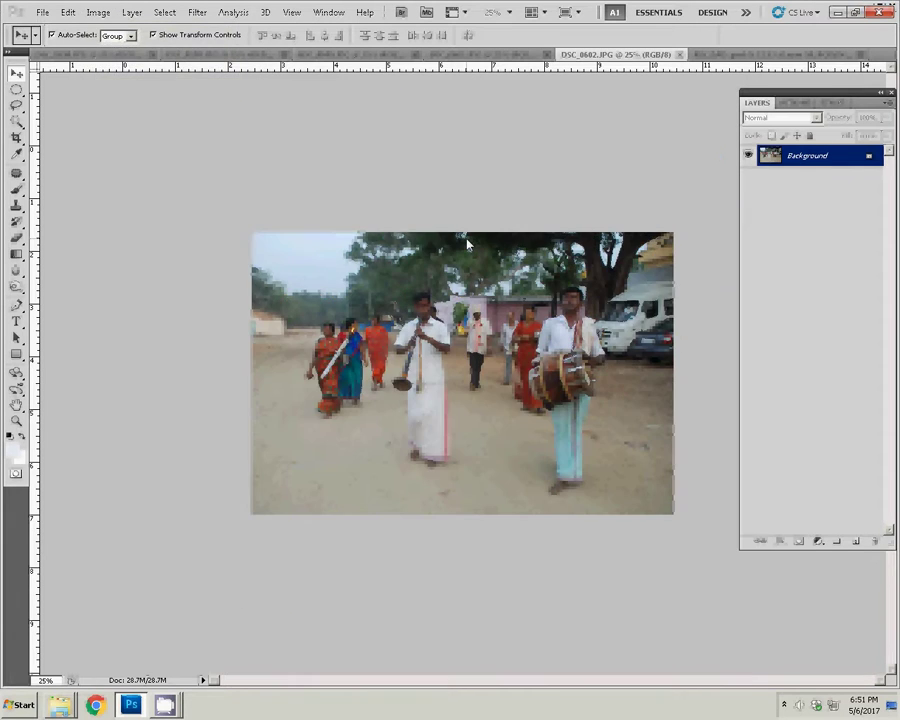
Select and cut the whole procession photo, then close DSC_0602 without saving
{"action": "key", "text": "ctrl+a"}
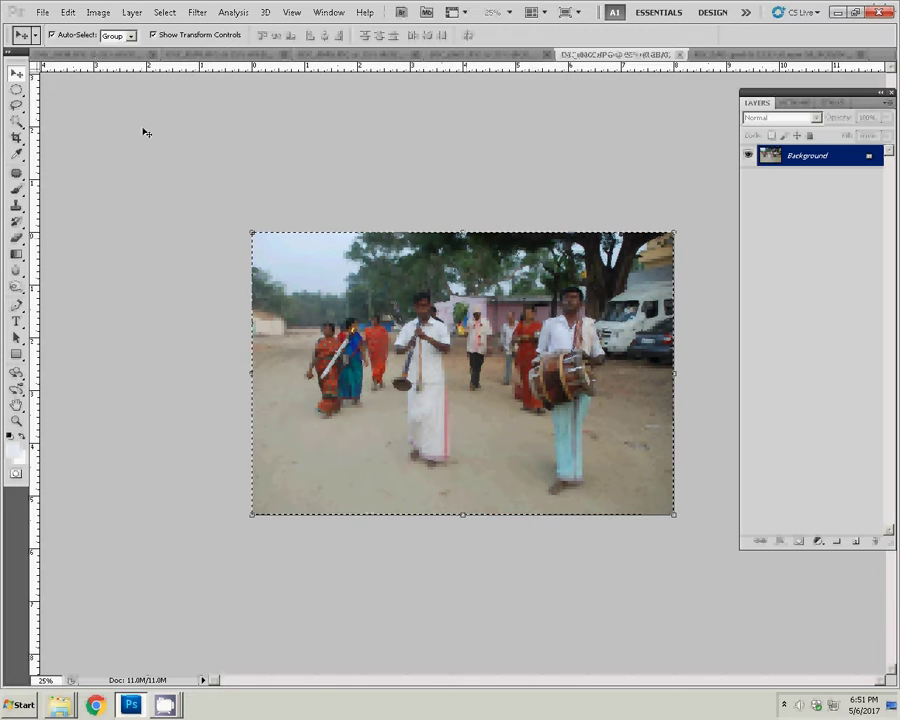
{"action": "left_click", "coordinate": [165, 12]}
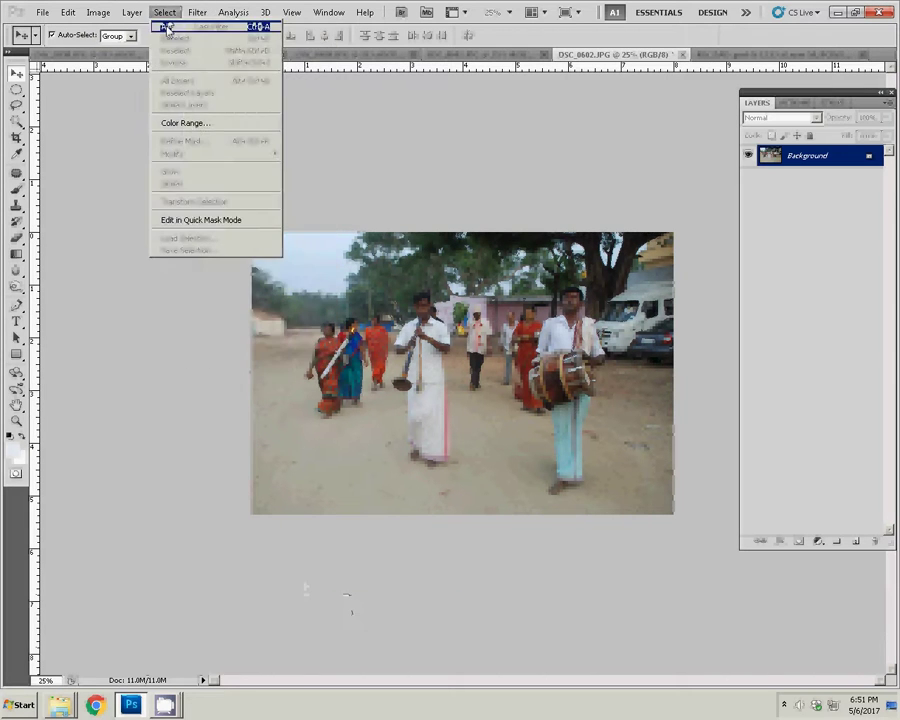
{"action": "left_click", "coordinate": [88, 87]}
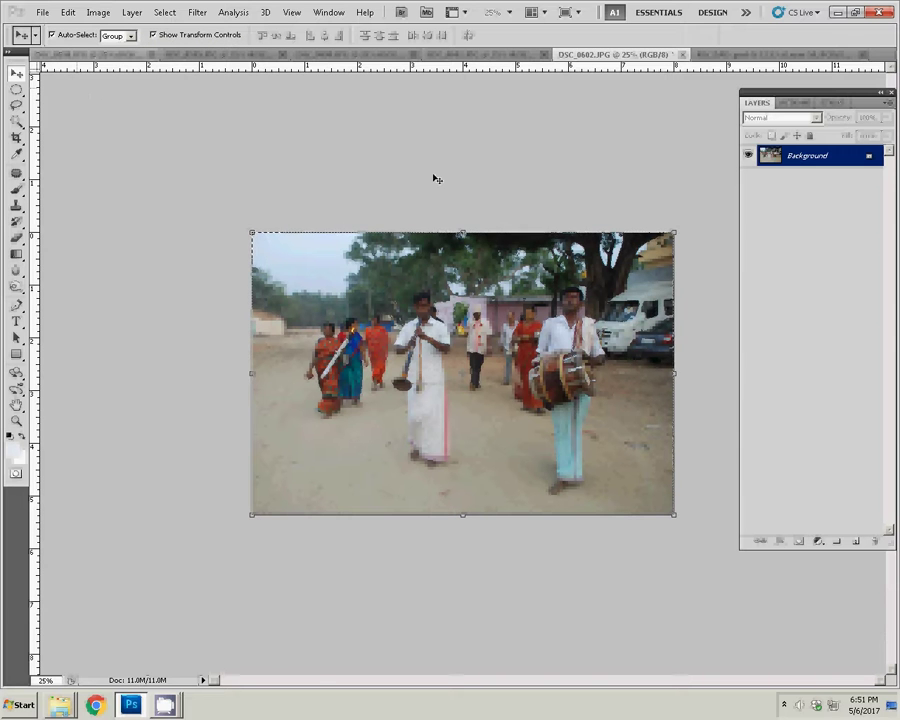
{"action": "key", "text": "ctrl+alt+i"}
{"action": "left_click", "coordinate": [541, 182]}
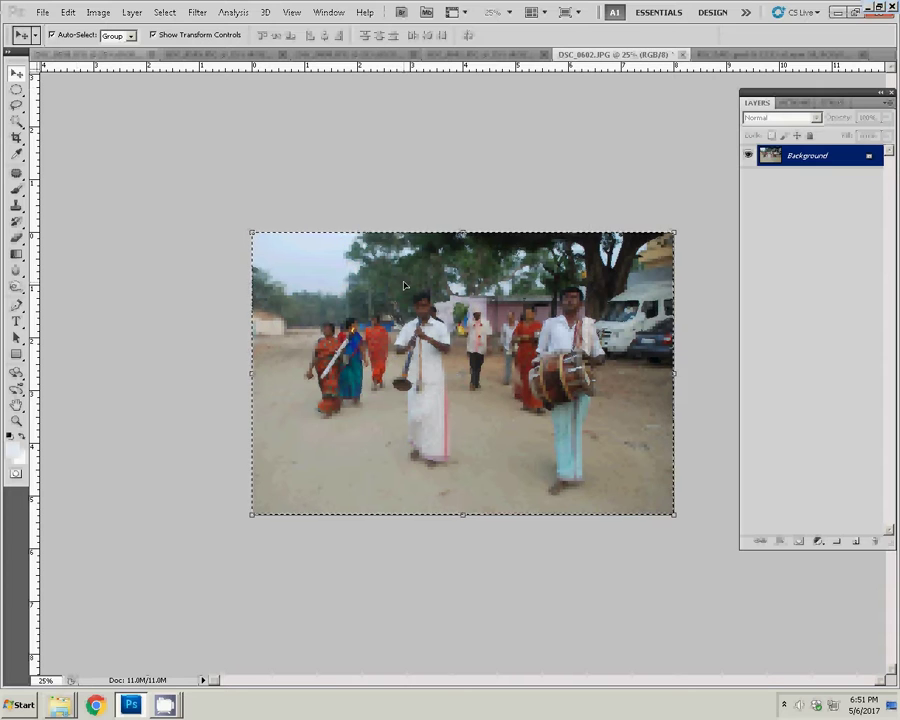
{"action": "key", "text": "Delete"}
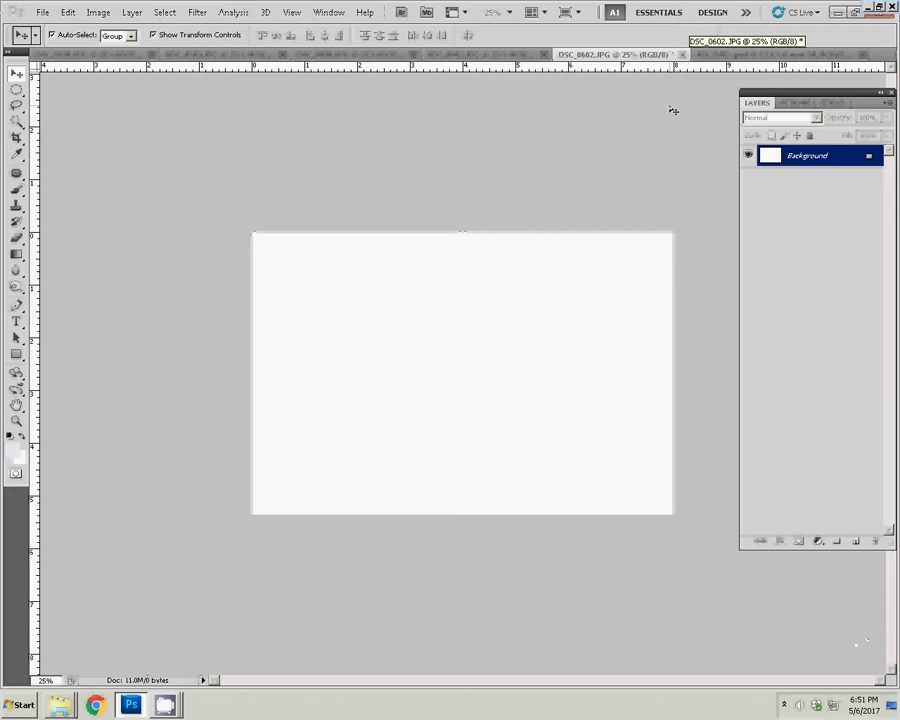
{"action": "left_click", "coordinate": [683, 54]}
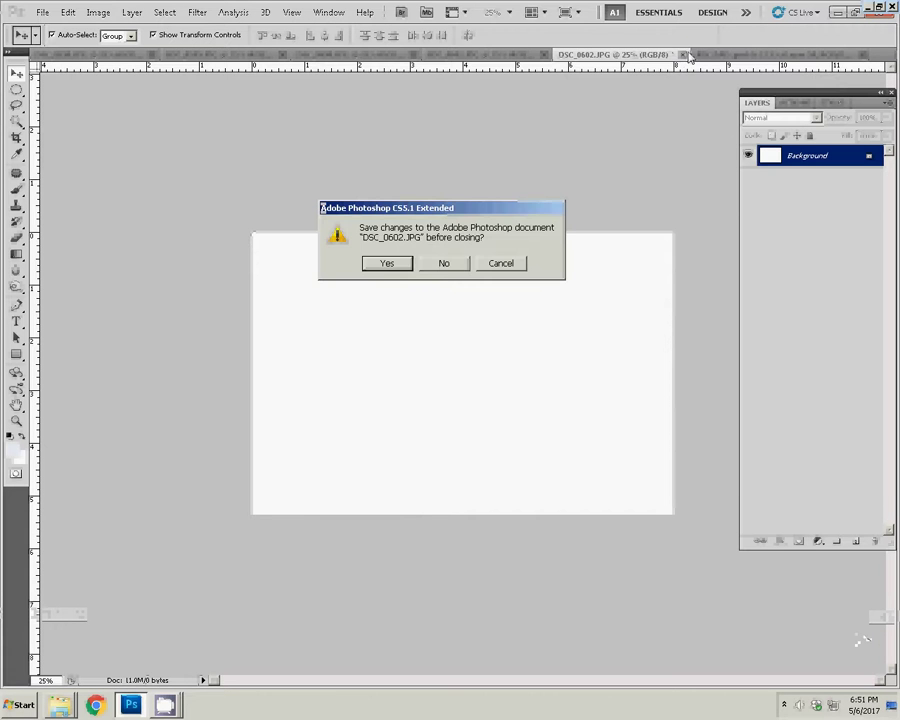
{"action": "left_click", "coordinate": [443, 264]}
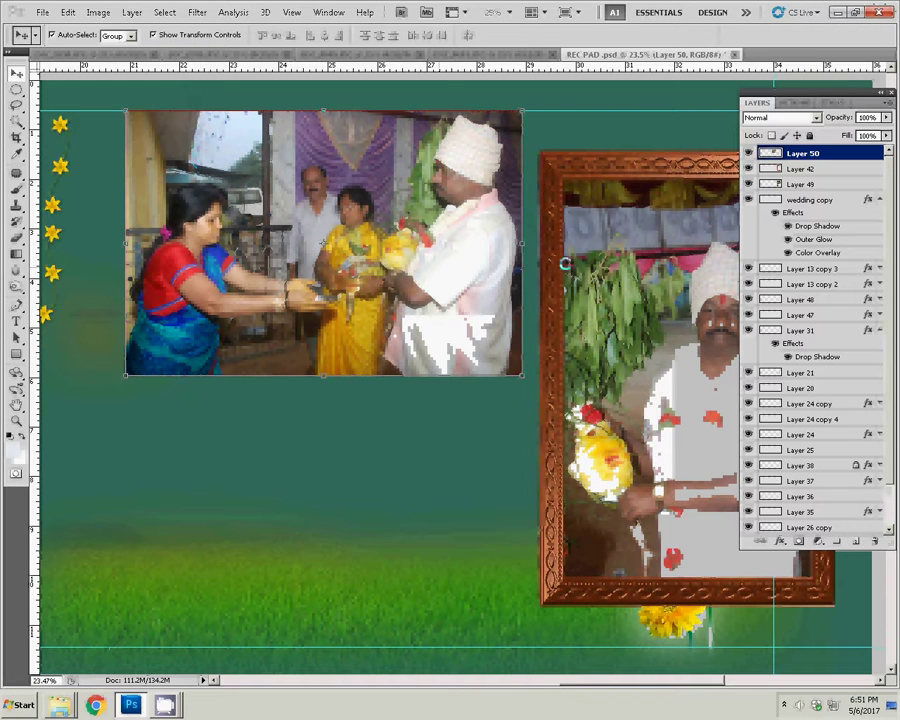
Paste the procession photo as Layer 51 beneath the ceremony photo, then show DSC_0601
{"action": "key", "text": "ctrl+v"}
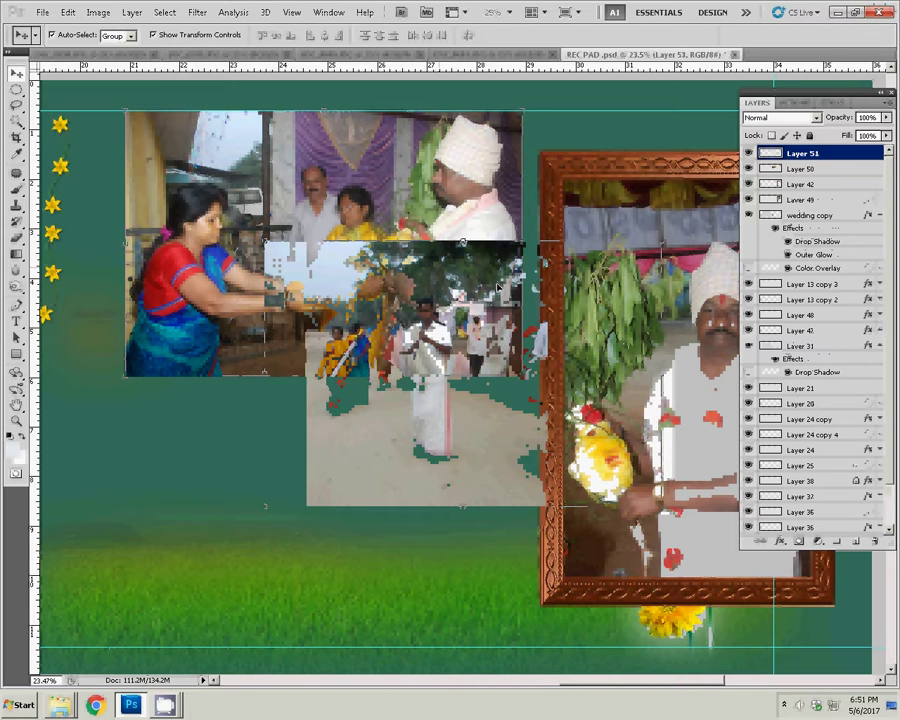
{"action": "mouse_move", "coordinate": [474, 320]}
{"action": "left_mouse_down"}
{"action": "mouse_move", "coordinate": [316, 322]}
{"action": "mouse_move", "coordinate": [324, 382]}
{"action": "left_mouse_up"}
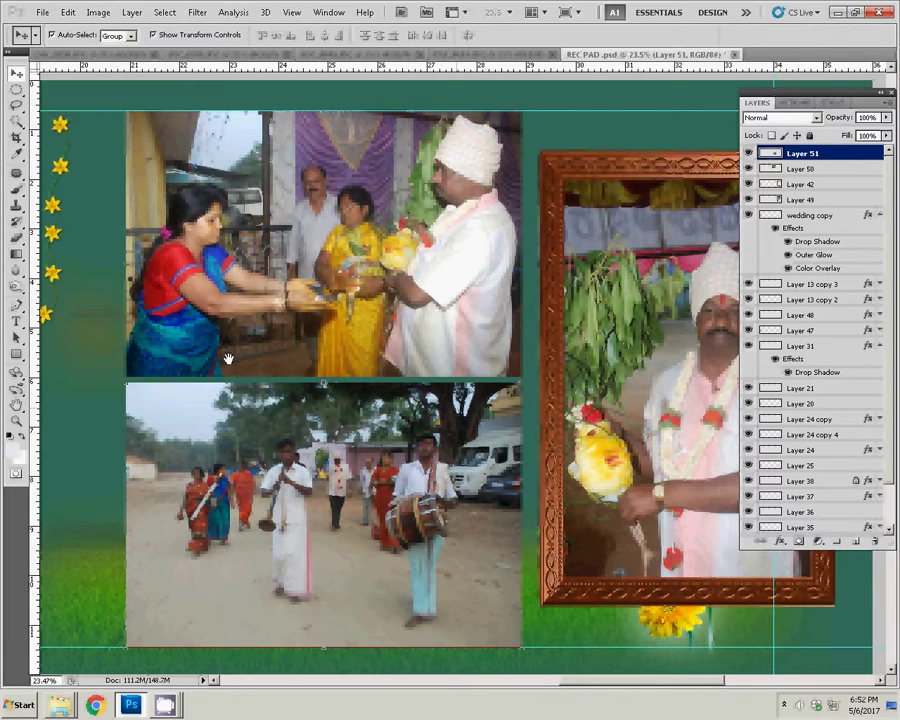
{"action": "left_click_drag", "start_coordinate": [227, 357], "coordinate": [523, 347]}
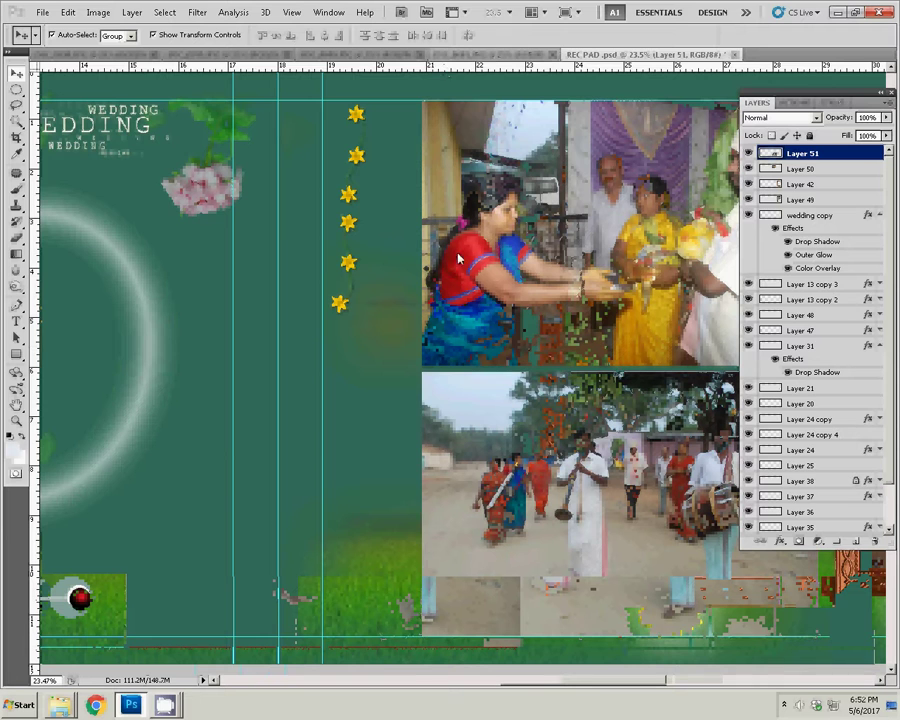
{"action": "key", "text": "ctrl+shift+e"}
{"action": "key", "text": "ctrl+plus"}
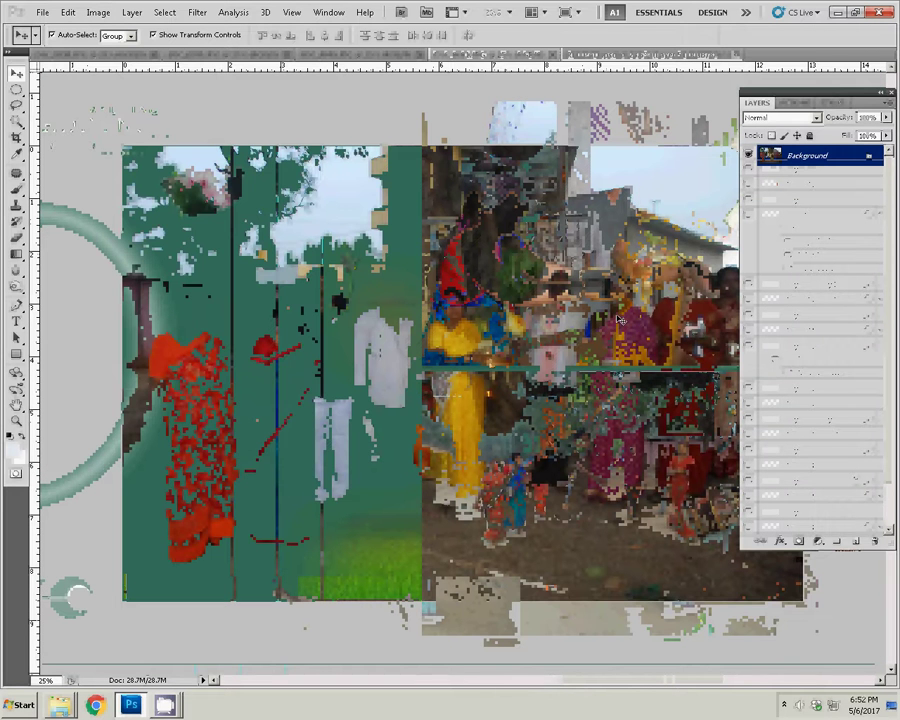
Resize DSC_0601 to 8 inches wide using the recorded resize action in the Actions panel
{"action": "left_click", "coordinate": [831, 103]}
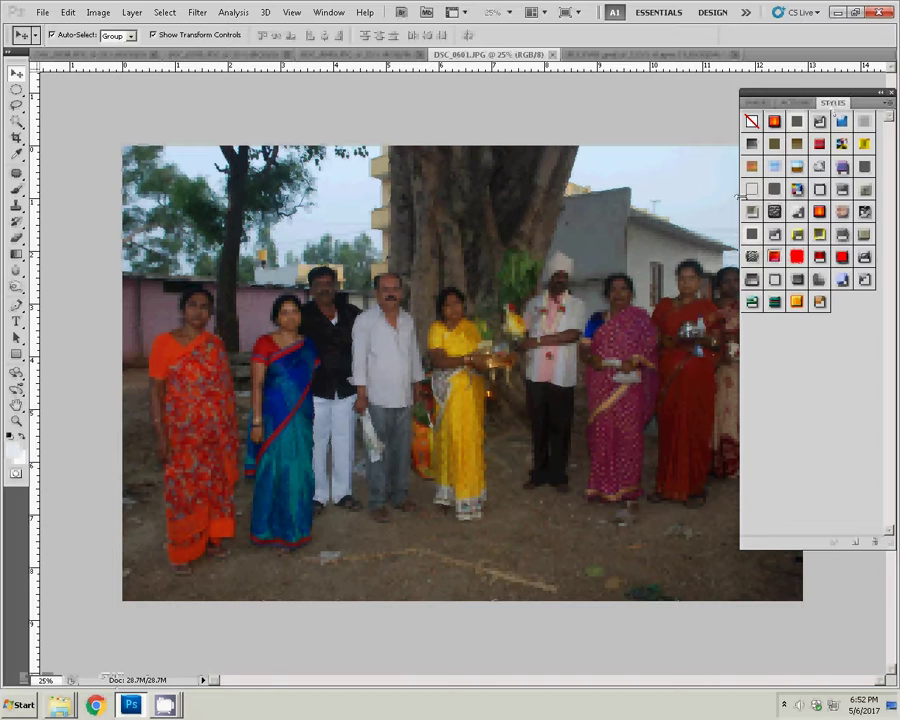
{"action": "left_click", "coordinate": [803, 104]}
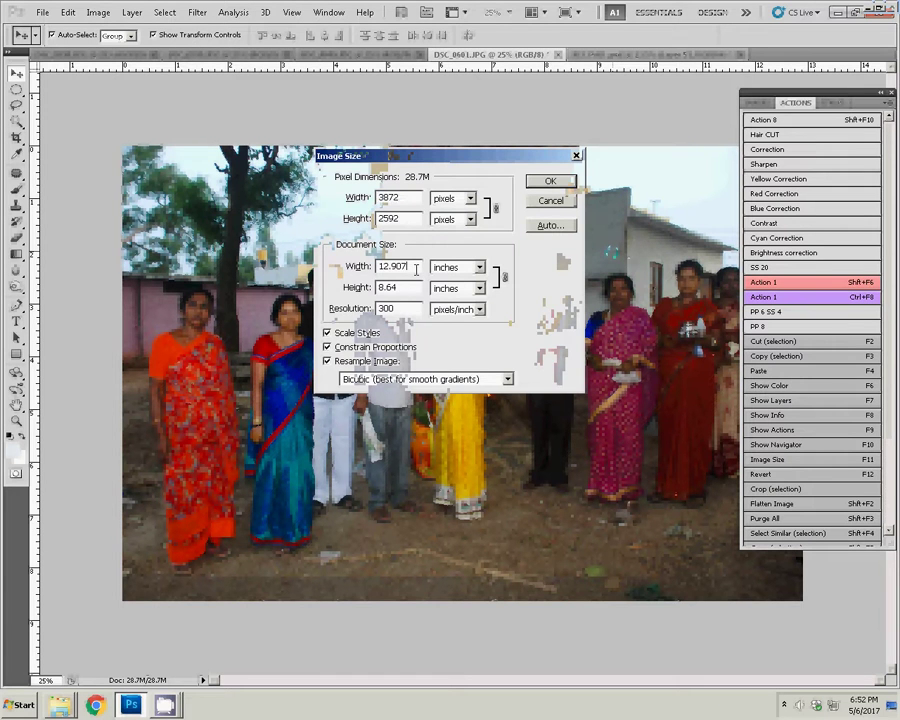
{"action": "double_click", "coordinate": [392, 266]}
{"action": "type", "text": "8"}
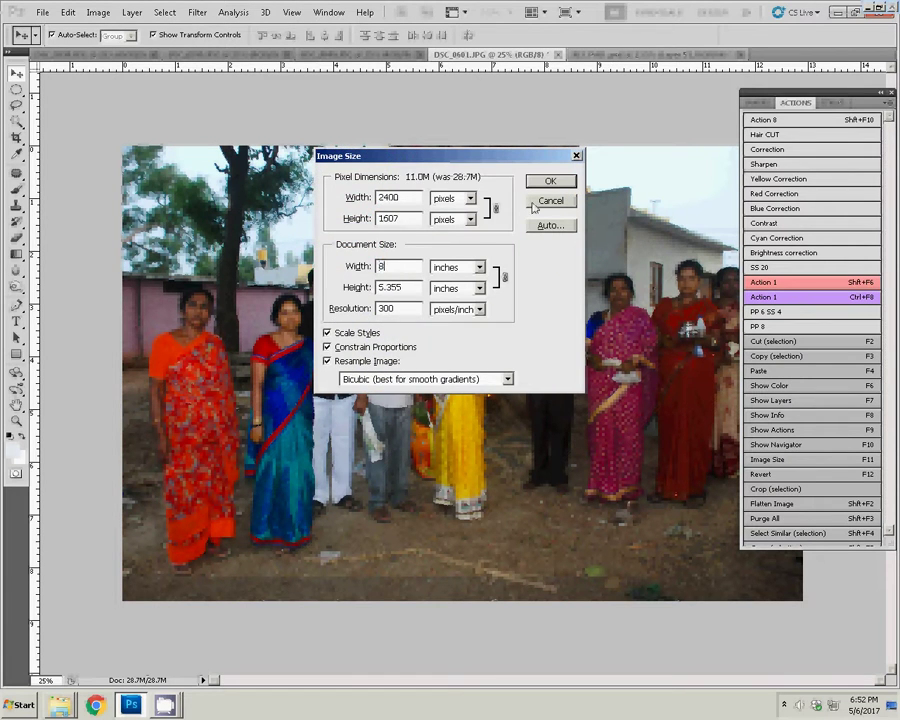
{"action": "left_click", "coordinate": [551, 181]}
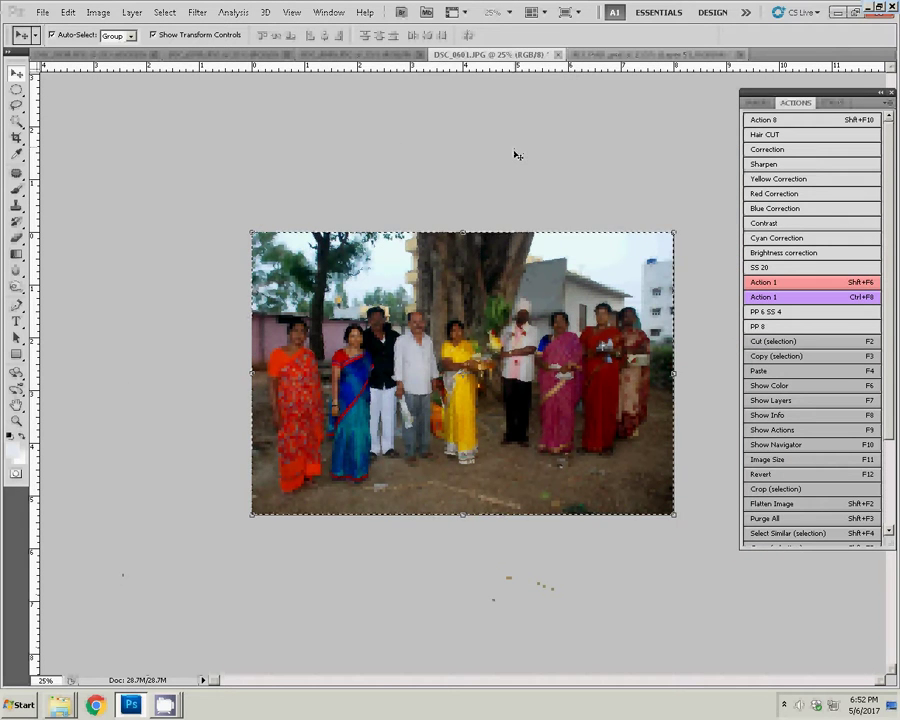
Close DSC_0601 unsaved, place the group photo atop the left page, and show DSC_0600
{"action": "key", "text": "ctrl+w"}
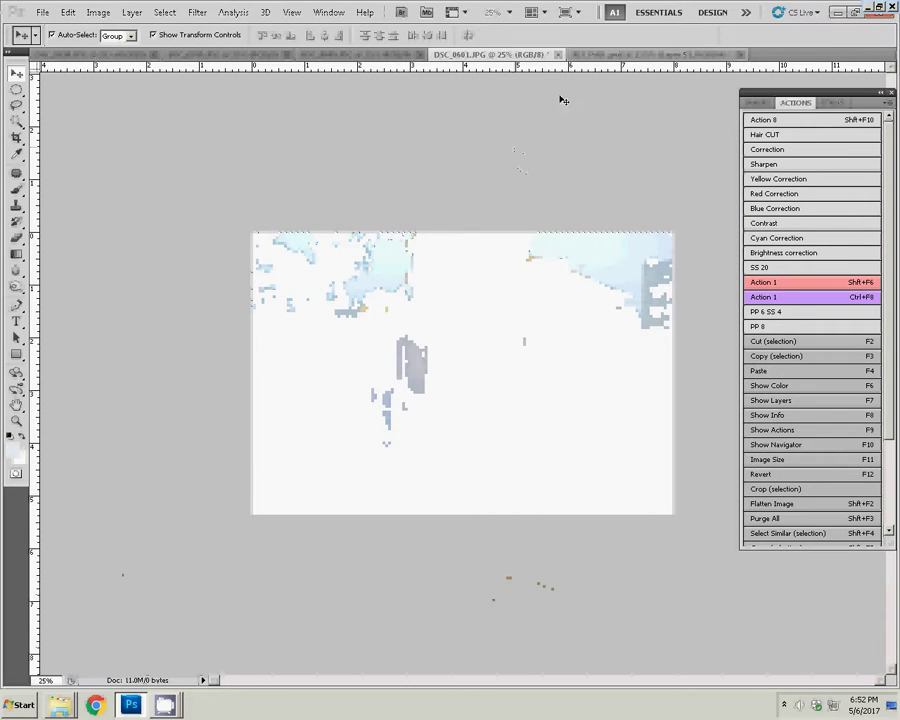
{"action": "left_click", "coordinate": [452, 265]}
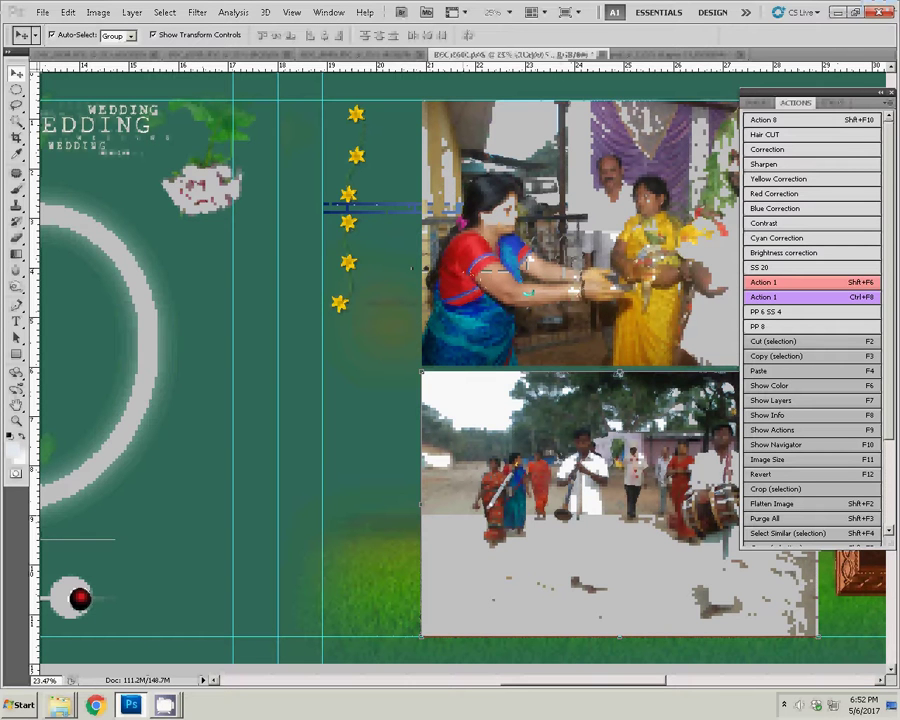
{"action": "left_click_drag", "start_coordinate": [551, 300], "coordinate": [220, 230]}
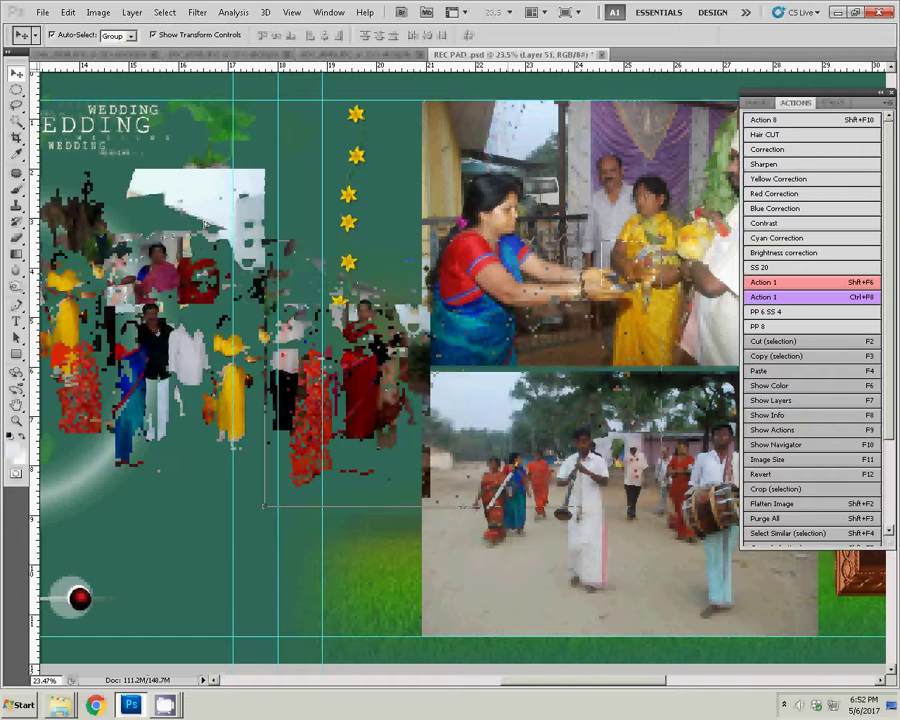
{"action": "mouse_move", "coordinate": [220, 230]}
{"action": "left_mouse_down"}
{"action": "mouse_move", "coordinate": [120, 130]}
{"action": "mouse_move", "coordinate": [152, 162]}
{"action": "mouse_move", "coordinate": [585, 307]}
{"action": "left_mouse_up"}
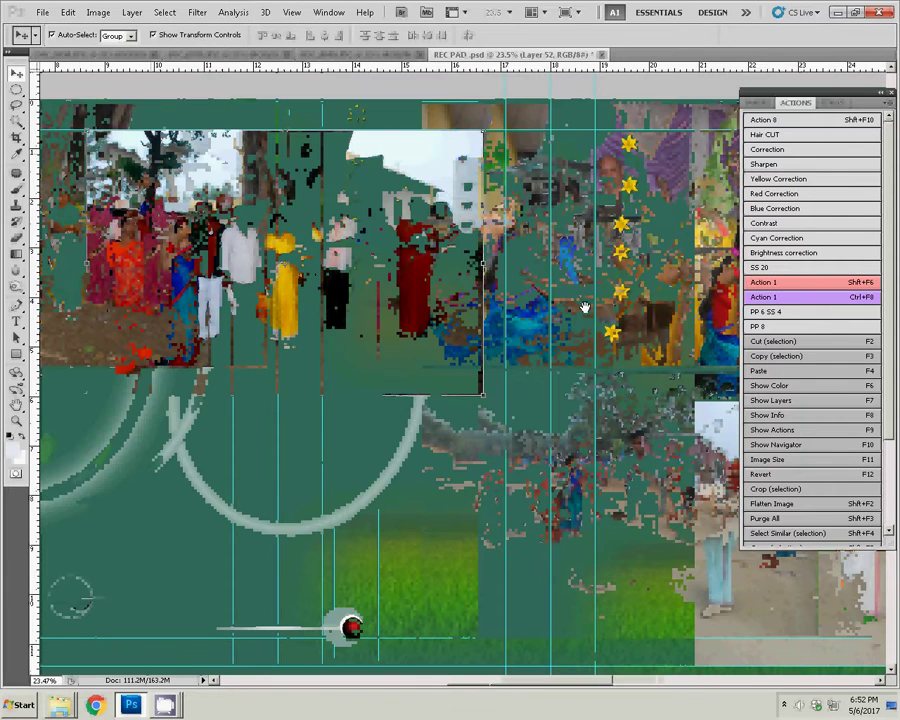
{"action": "left_click", "coordinate": [348, 55]}
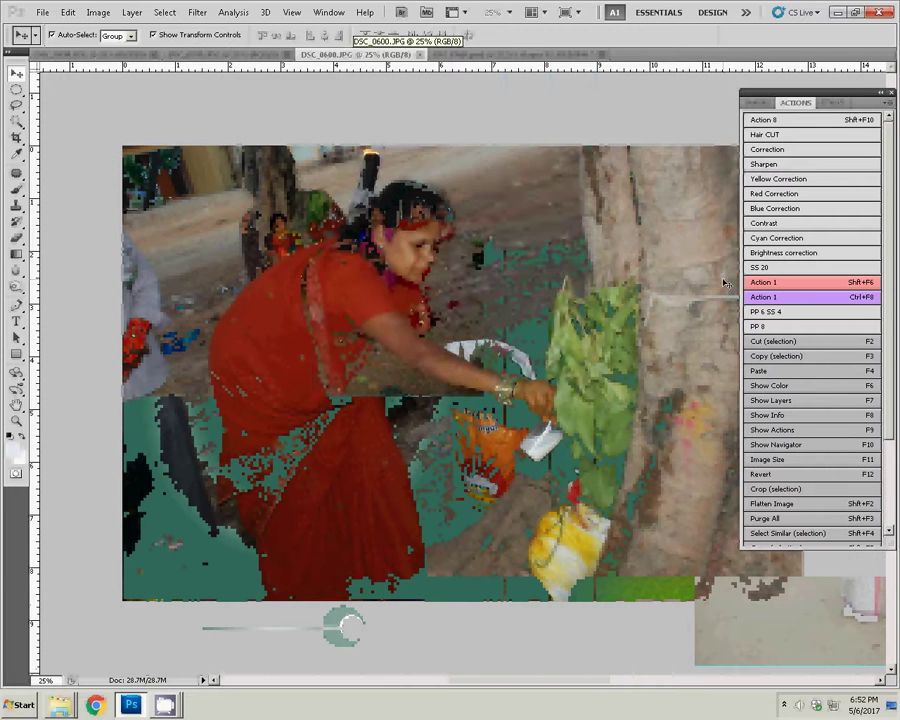
Resize the woman-in-red photo DSC_0600 to 8 inches wide via Image Size (F11)
{"action": "key", "text": "F11"}
{"action": "double_click", "coordinate": [407, 266]}
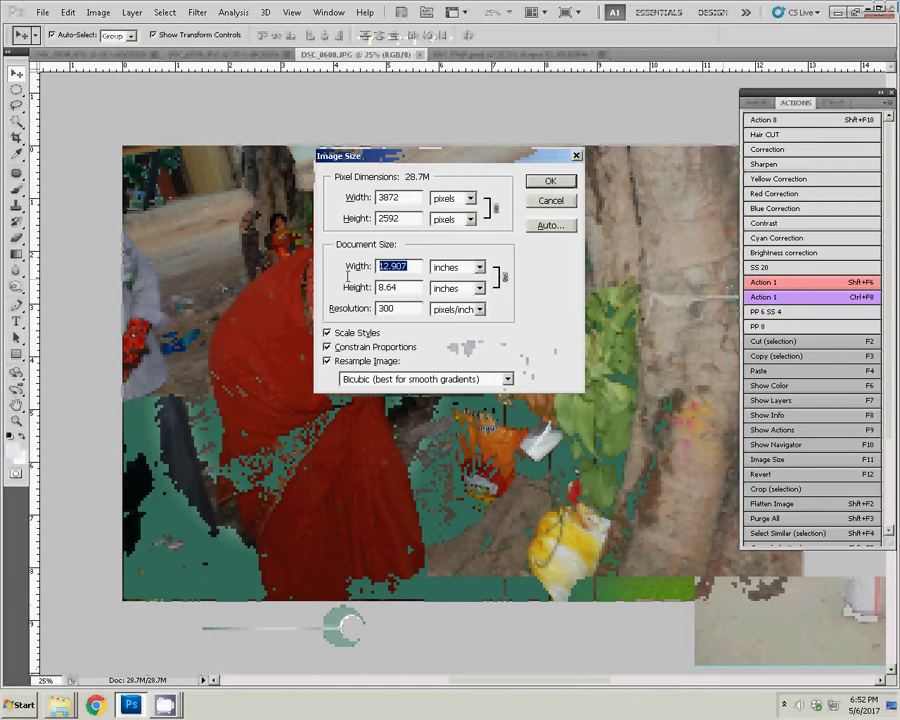
{"action": "type", "text": "8"}
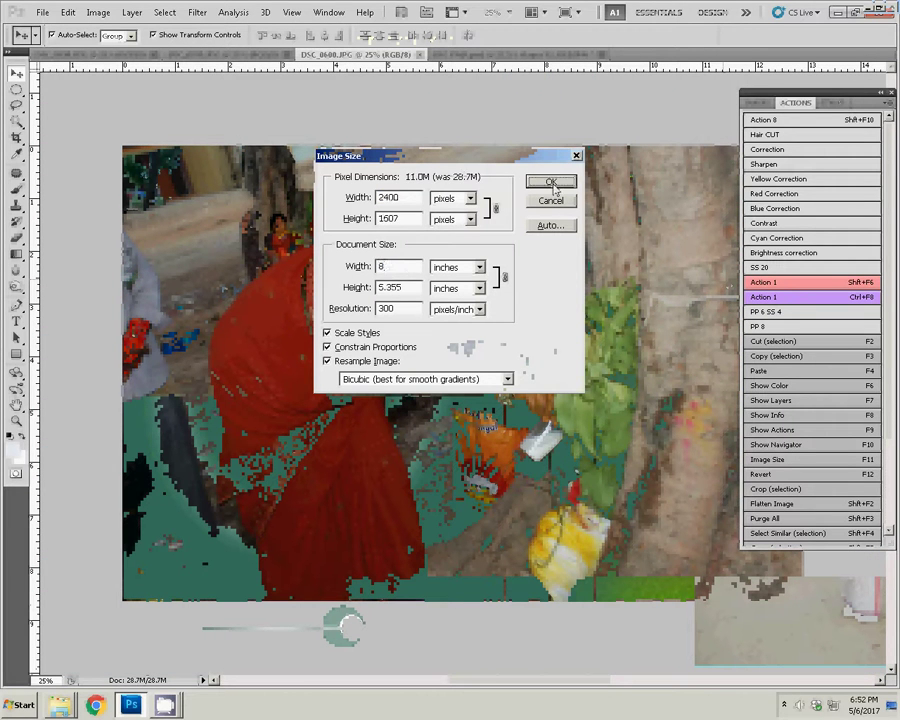
{"action": "left_click", "coordinate": [550, 181]}
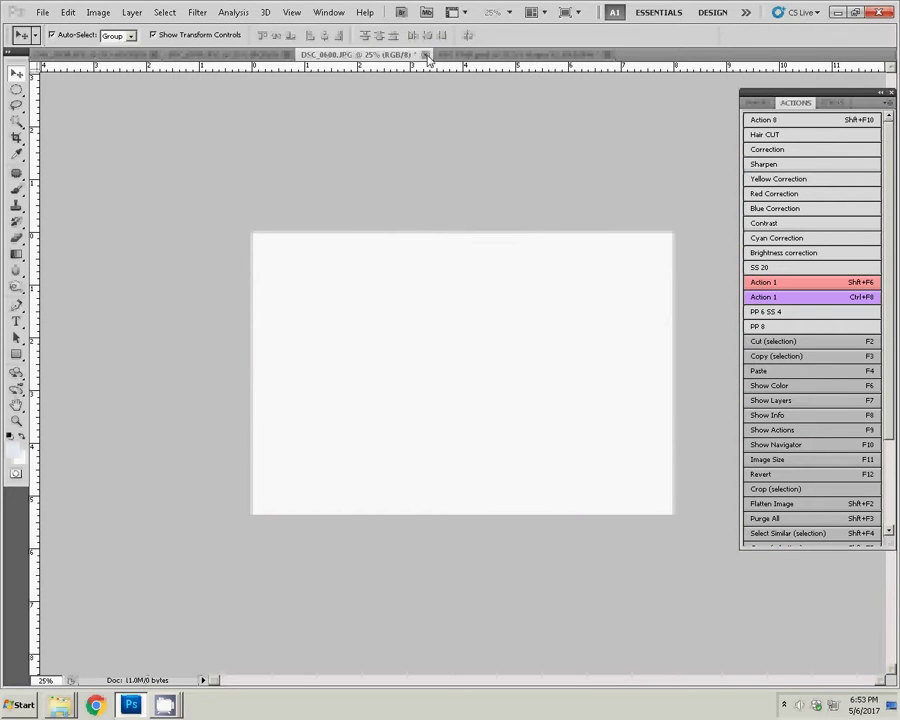
Close DSC_0600 unsaved and paste its photo as Layer 53 beneath the group photo
{"action": "left_click", "coordinate": [458, 262]}
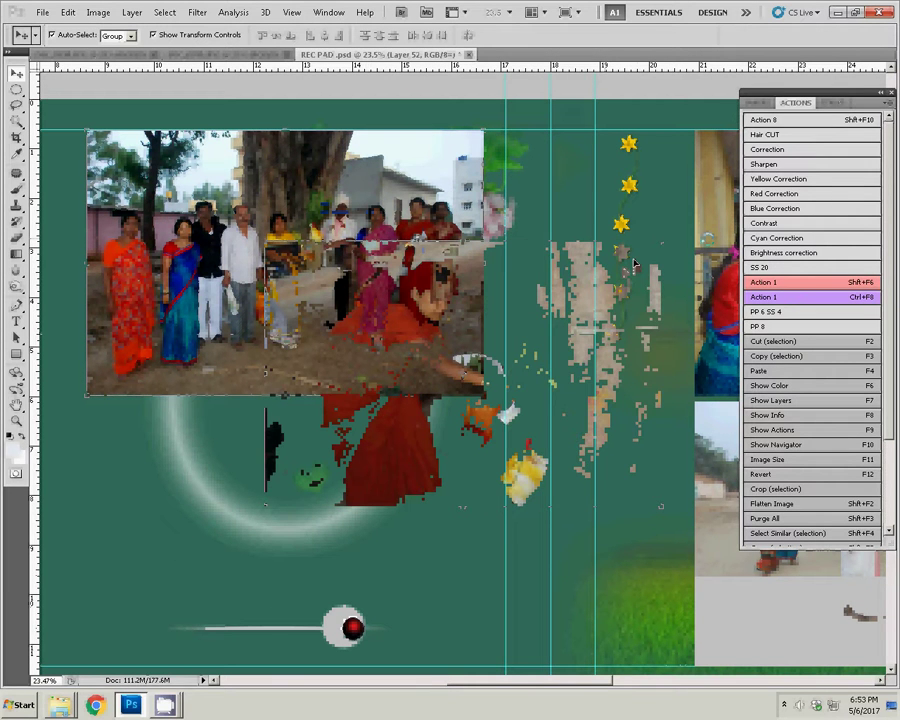
{"action": "key", "text": "ctrl+v"}
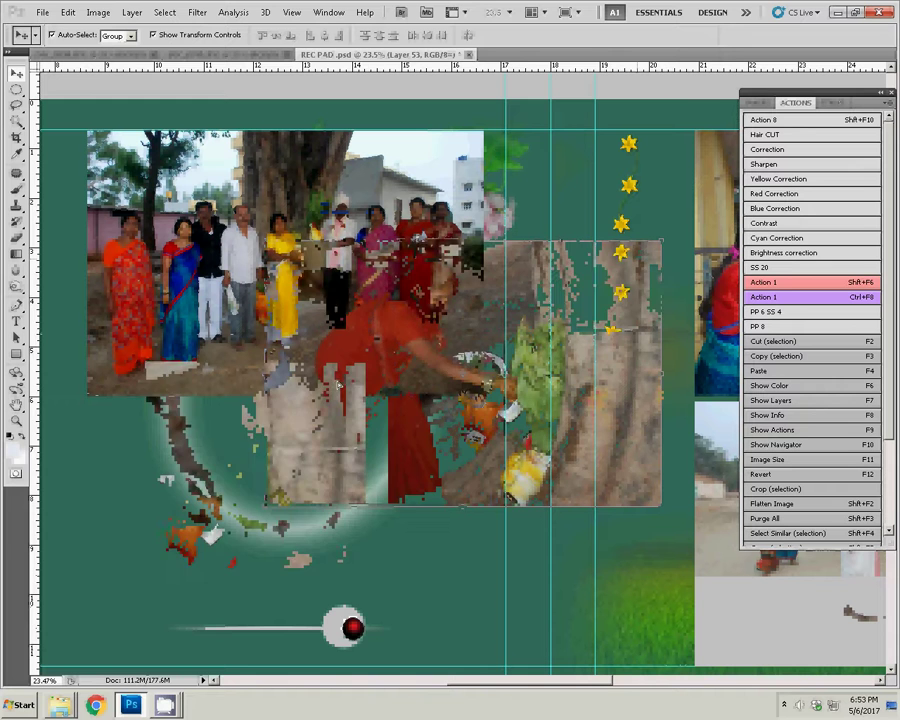
{"action": "mouse_move", "coordinate": [338, 383]}
{"action": "left_mouse_down"}
{"action": "mouse_move", "coordinate": [398, 436]}
{"action": "mouse_move", "coordinate": [454, 431]}
{"action": "mouse_move", "coordinate": [456, 230]}
{"action": "left_mouse_up"}
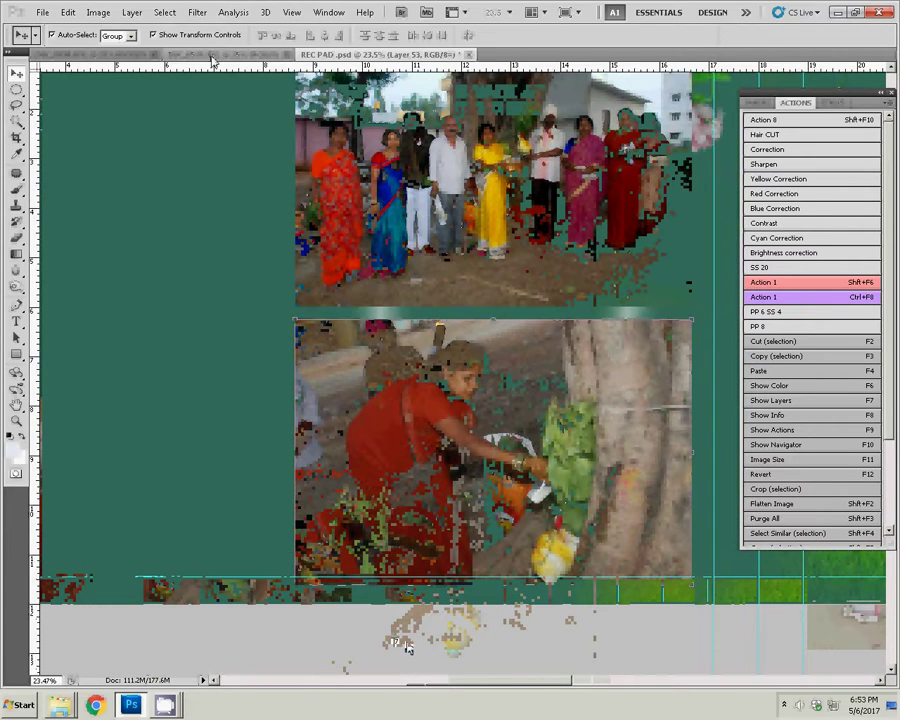
Resize the DSC_0599 photo to 8 inches wide
{"action": "key", "text": "ctrl+Tab"}
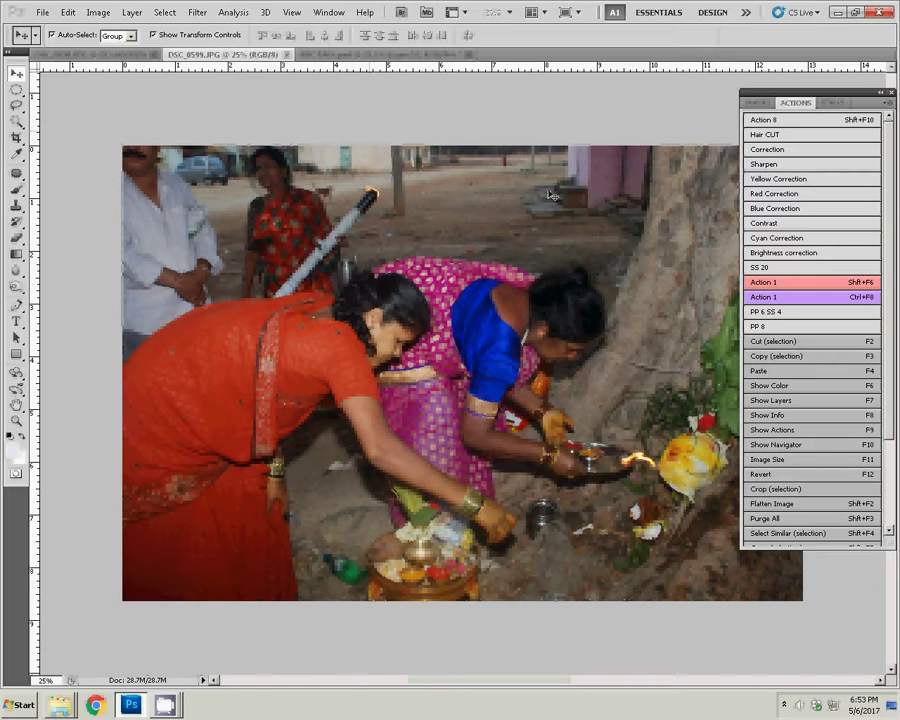
{"action": "key", "text": "F11"}
{"action": "left_click", "coordinate": [357, 265]}
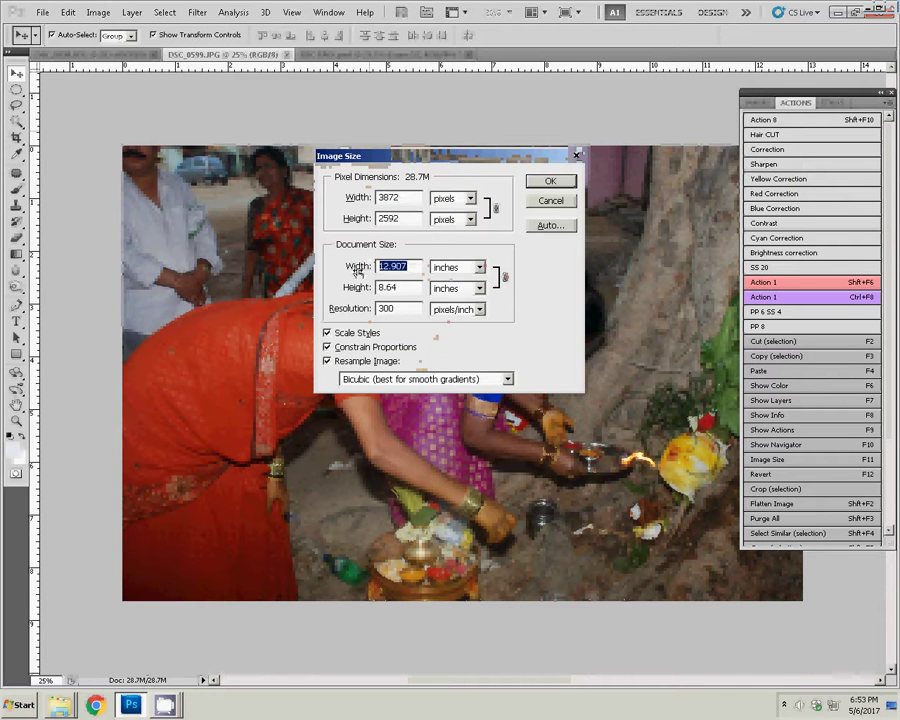
{"action": "type", "text": "8"}
{"action": "left_click", "coordinate": [557, 184]}
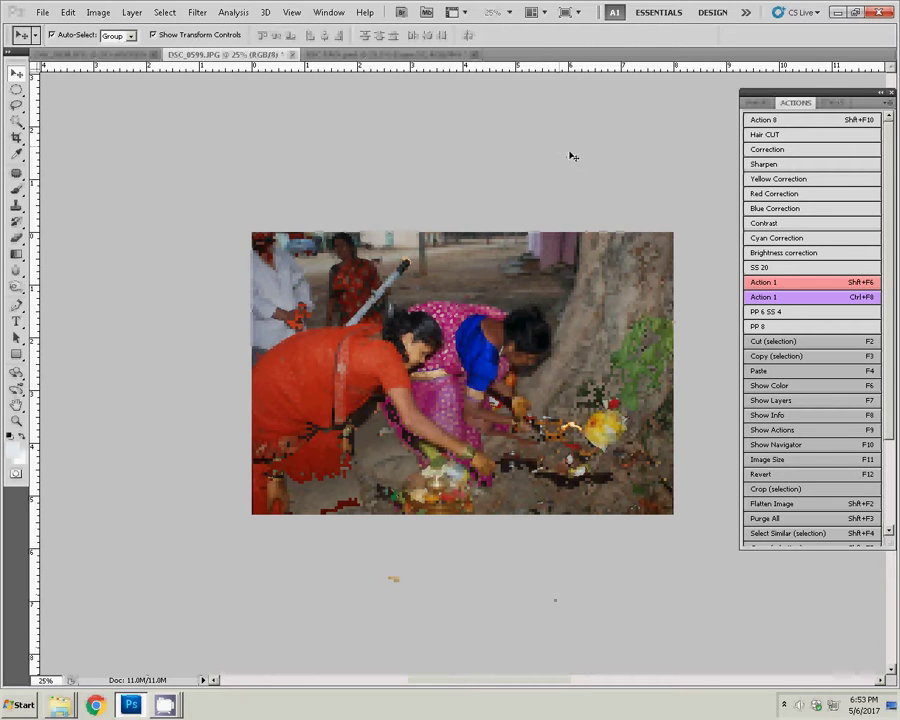
Cut the whole DSC_0599 photo, close it without saving, and bring up DSC_0598
{"action": "key", "text": "ctrl+a"}
{"action": "key", "text": "F2"}
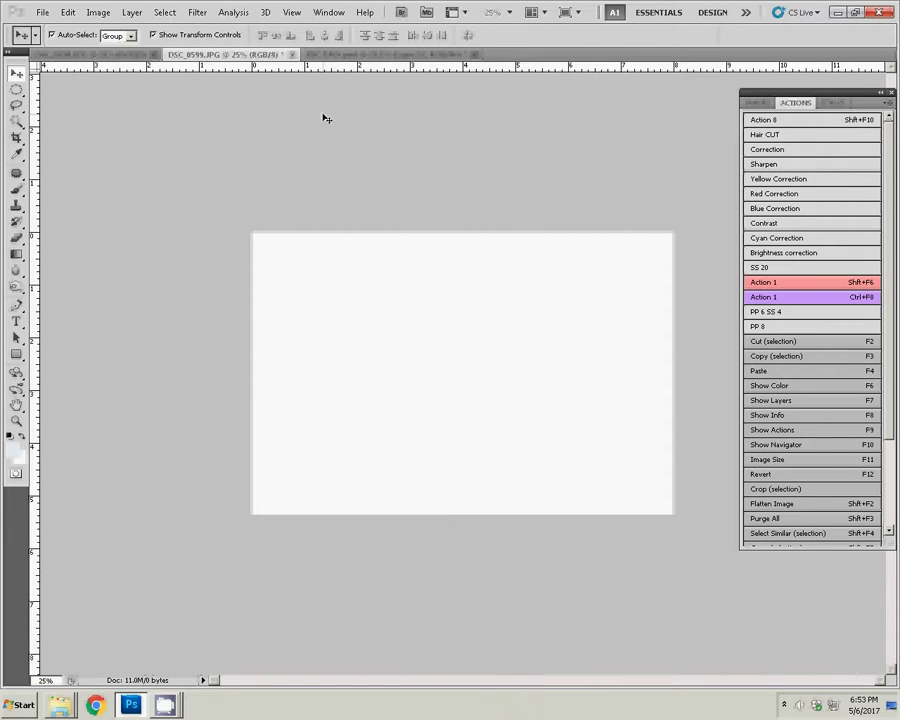
{"action": "left_click", "coordinate": [293, 55]}
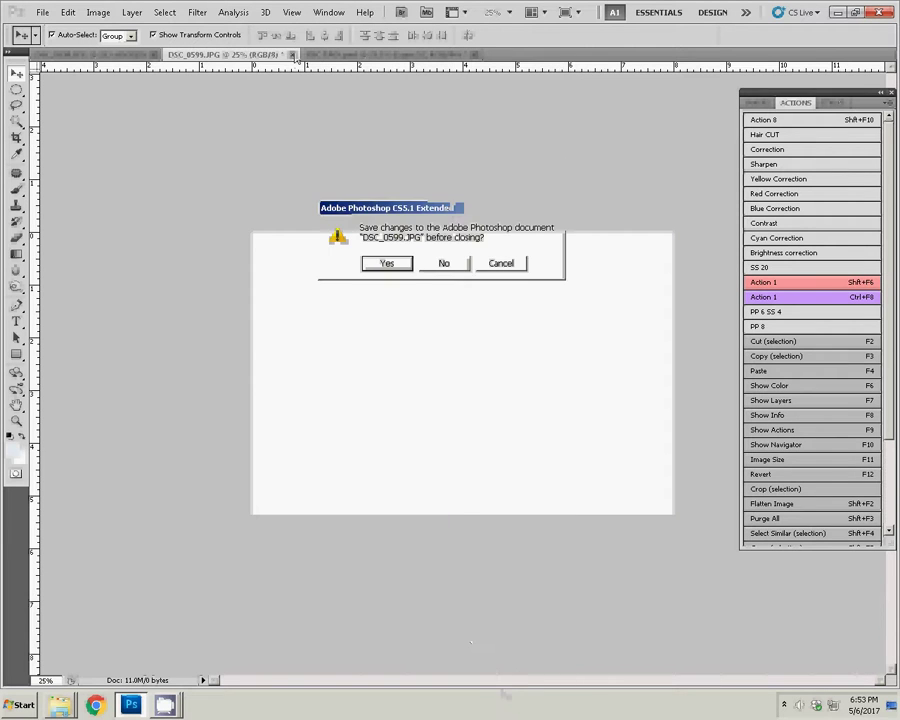
{"action": "left_click", "coordinate": [443, 263]}
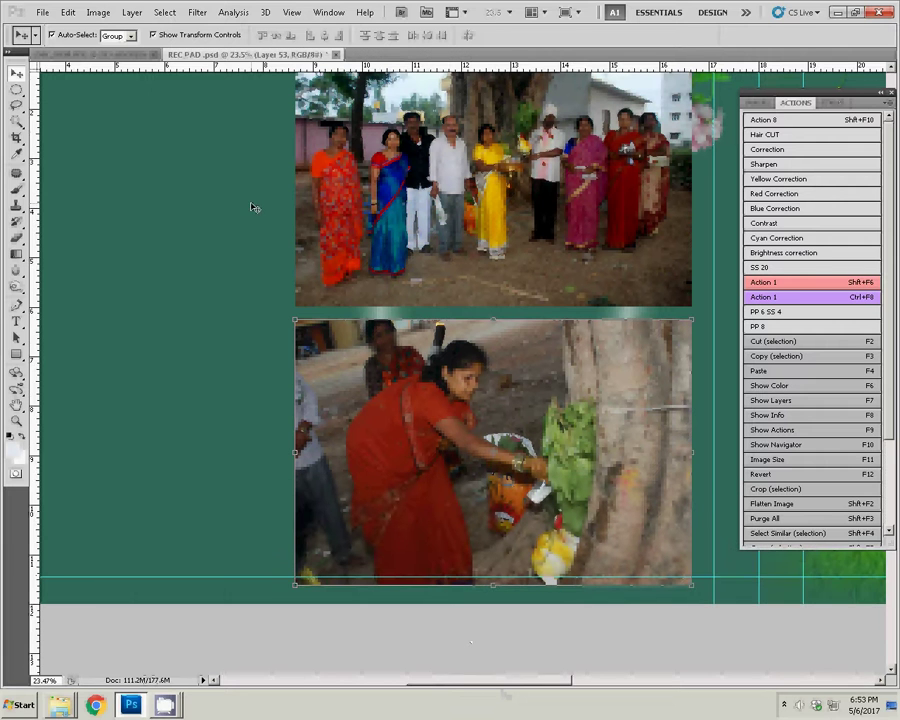
{"action": "left_click", "coordinate": [493, 308]}
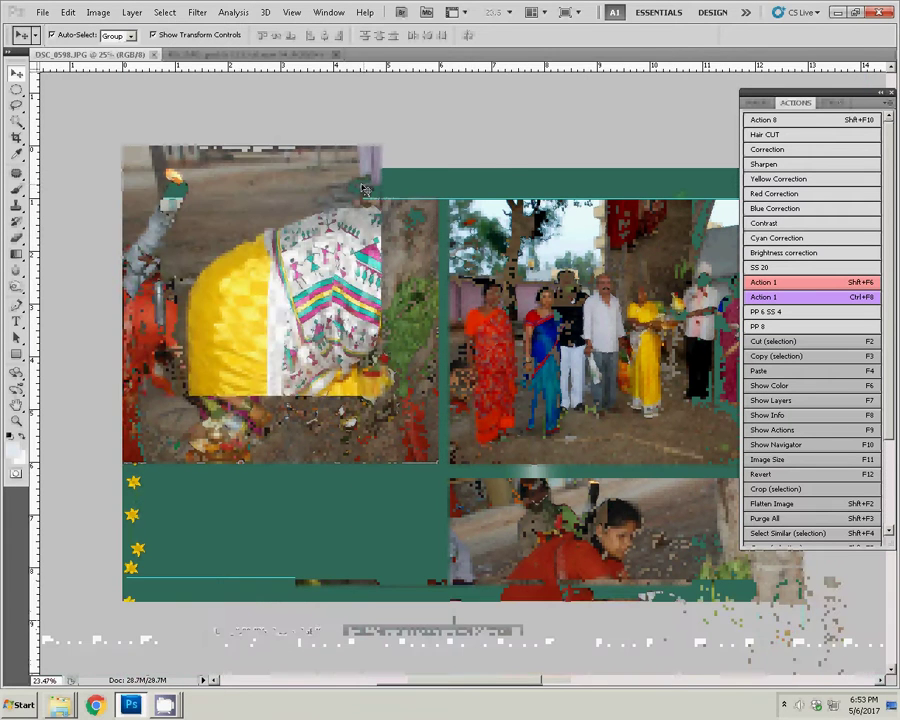
Resize DSC_0598 to 8 inches wide, select all, and close it without saving
{"action": "key", "text": "F11"}
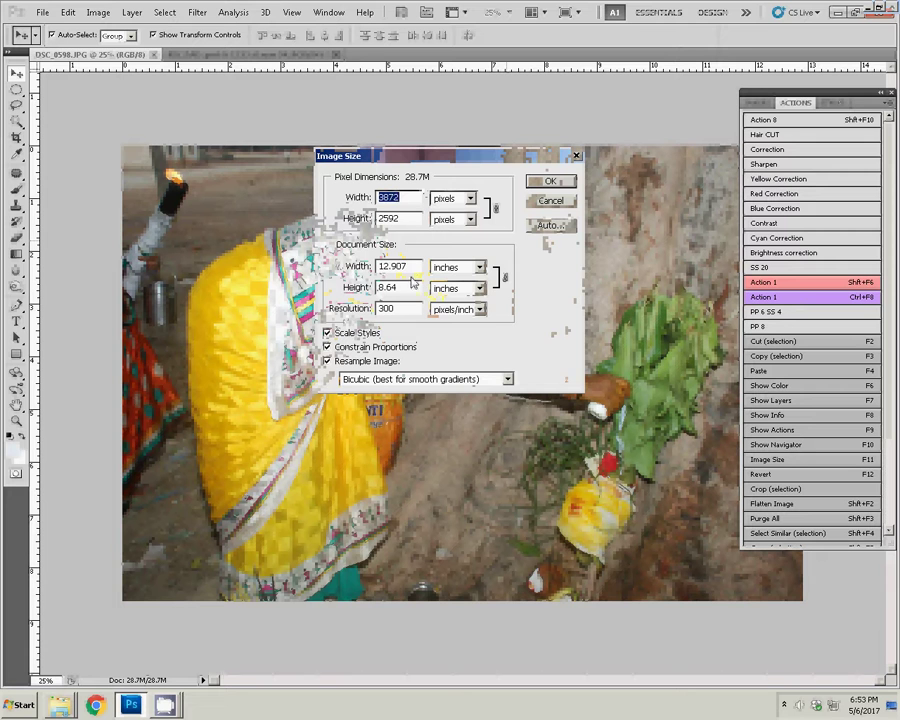
{"action": "double_click", "coordinate": [400, 266]}
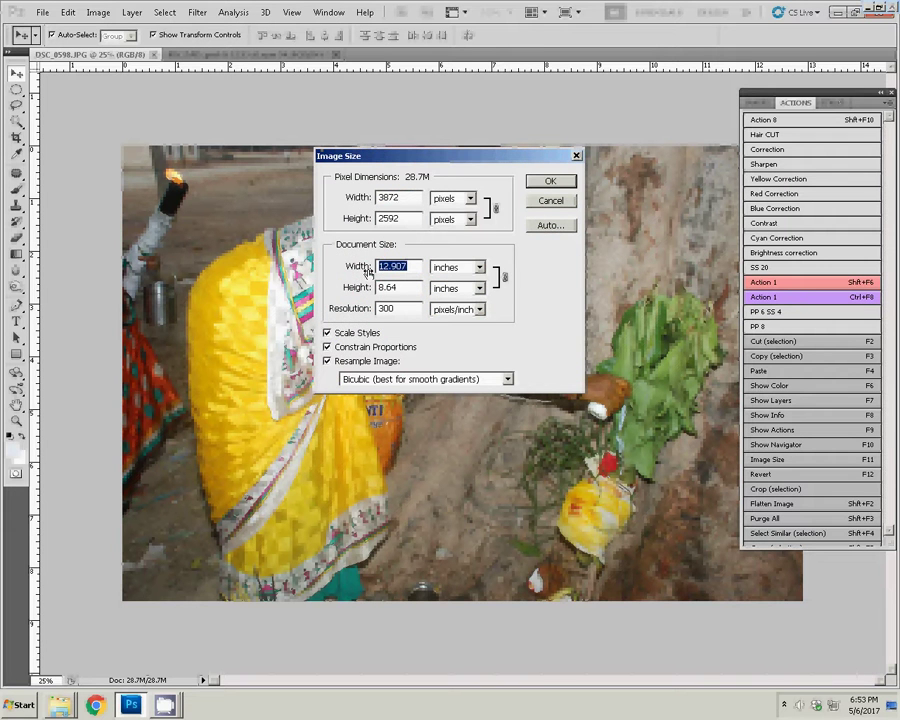
{"action": "type", "text": "8"}
{"action": "left_click", "coordinate": [550, 182]}
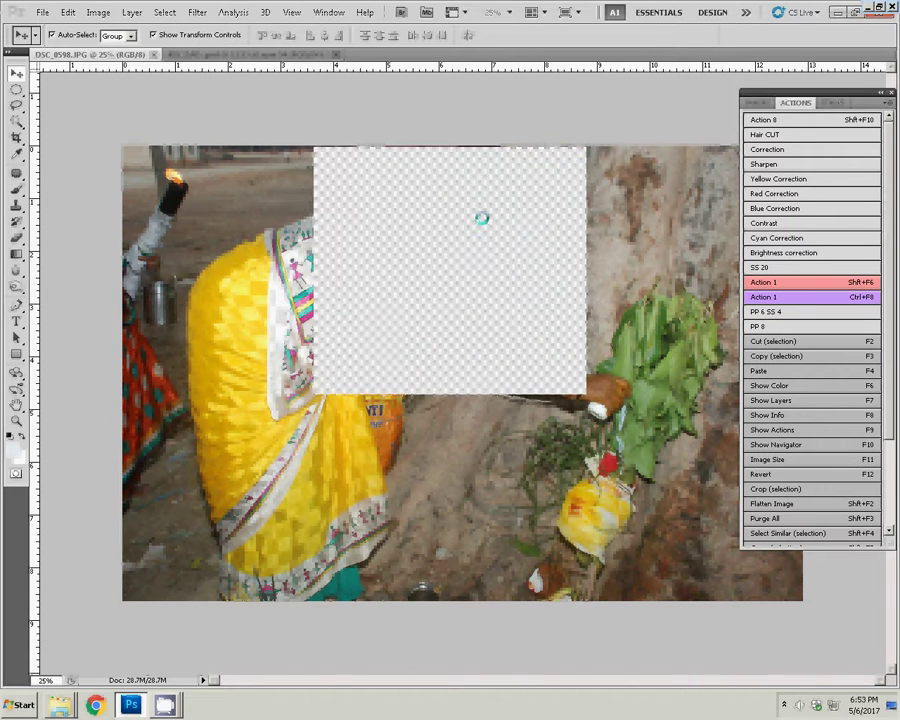
{"action": "key", "text": "ctrl+a"}
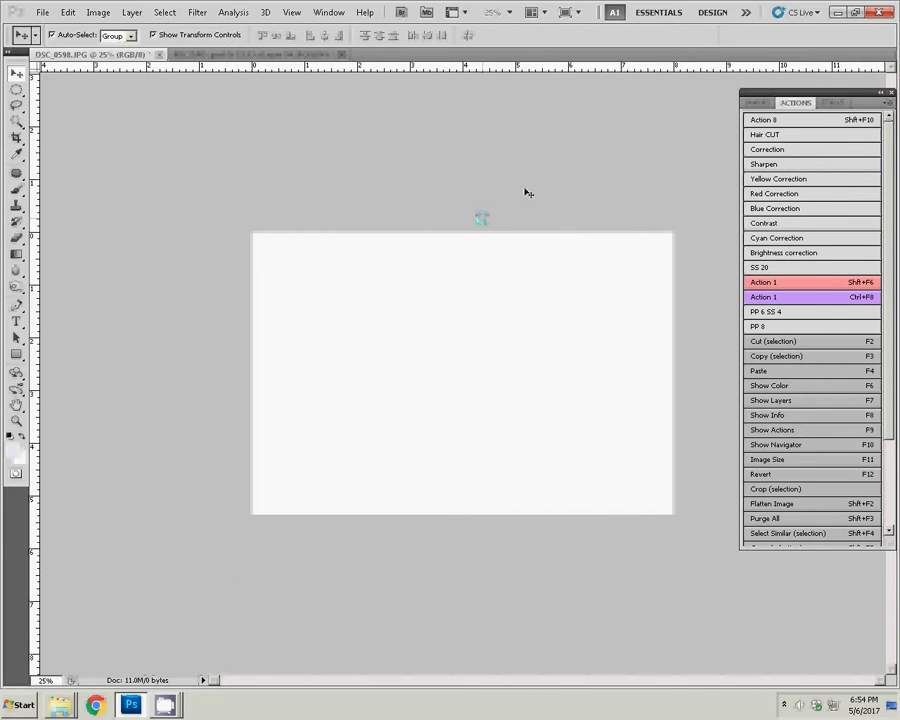
{"action": "key", "text": "ctrl+w"}
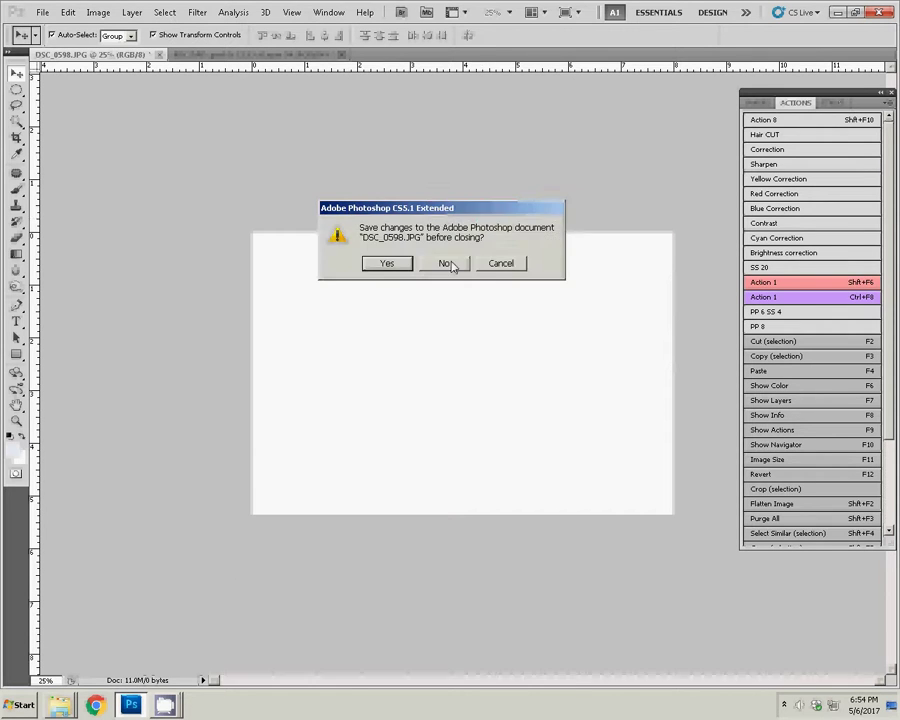
{"action": "left_click", "coordinate": [447, 264]}
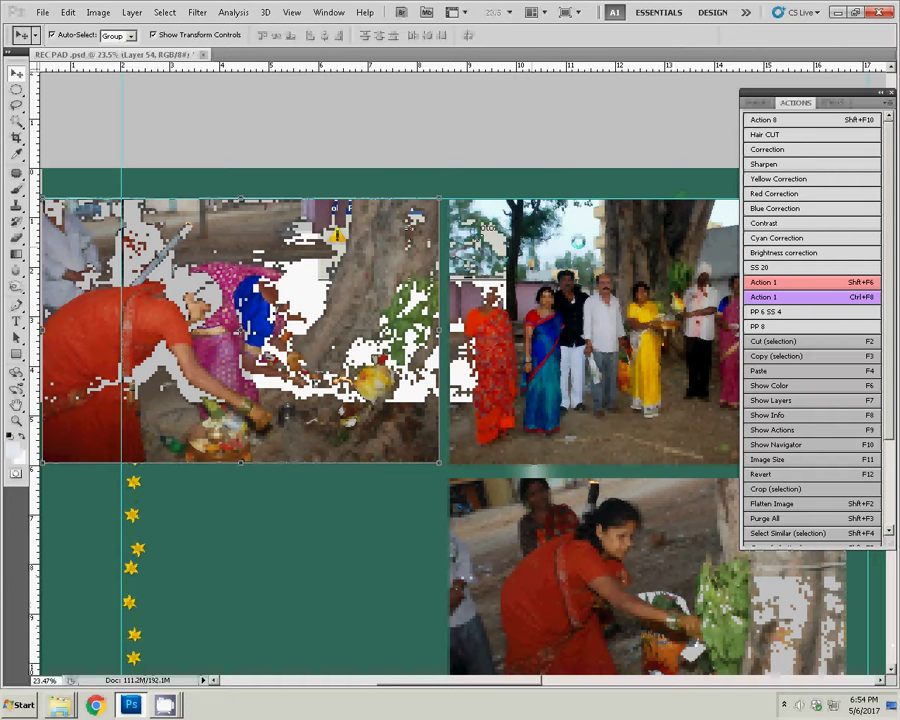
Paste the photo into REC PAD.psd's bottom-left slot and fit the spread on screen
{"action": "key", "text": "ctrl+v"}
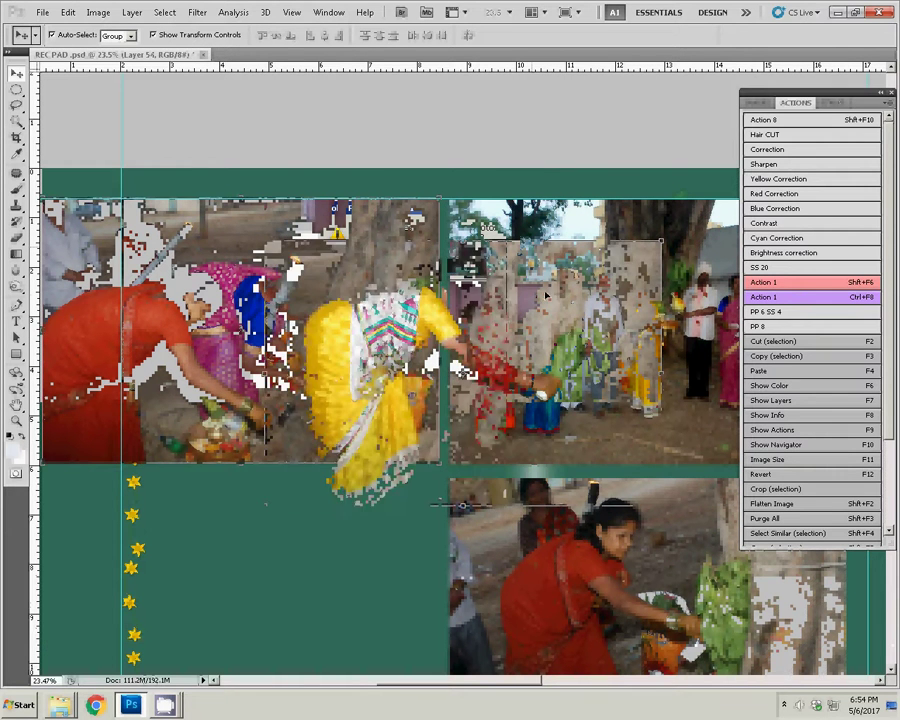
{"action": "mouse_move", "coordinate": [368, 355]}
{"action": "left_mouse_down"}
{"action": "mouse_move", "coordinate": [380, 487]}
{"action": "mouse_move", "coordinate": [376, 459]}
{"action": "left_mouse_up"}
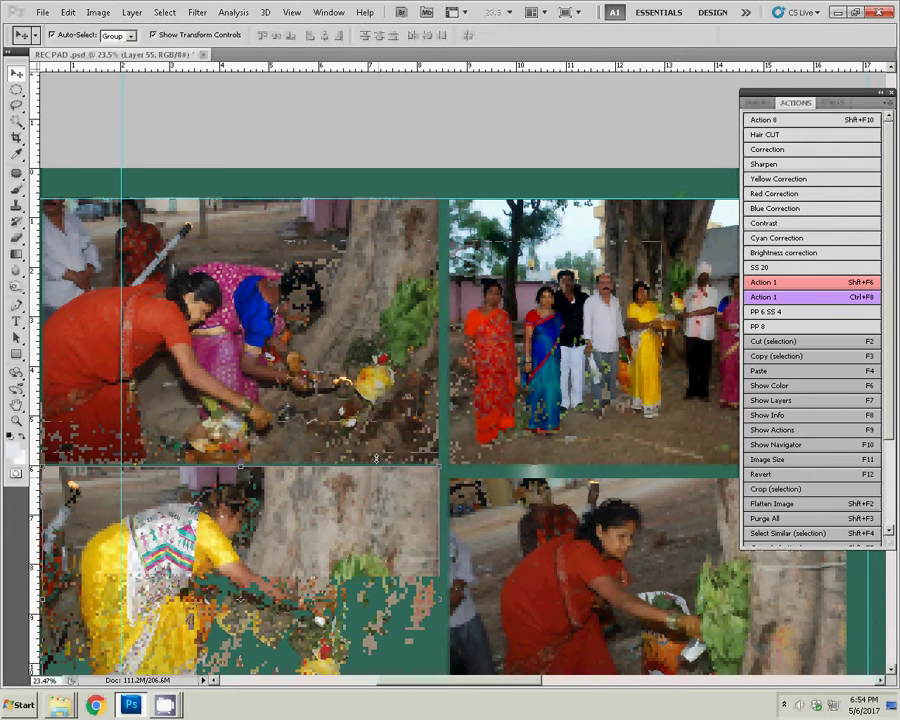
{"action": "key", "text": "z"}
{"action": "right_click", "coordinate": [378, 313]}
{"action": "left_click", "coordinate": [404, 318]}
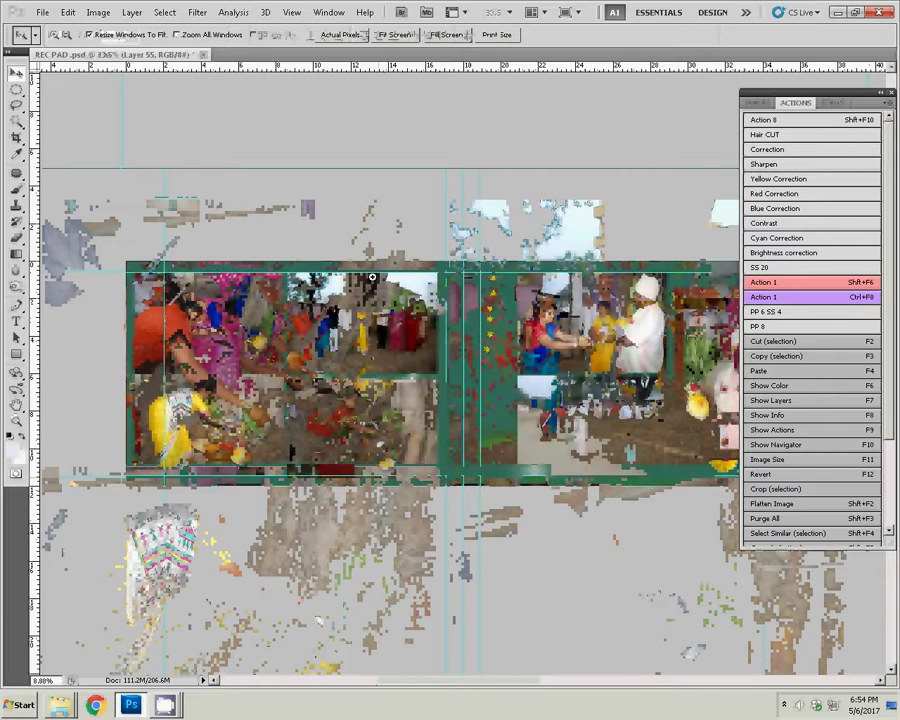
Nudge the top-middle and bottom-middle left-page photos a few pixels right with the Move tool
{"action": "key", "text": "v"}
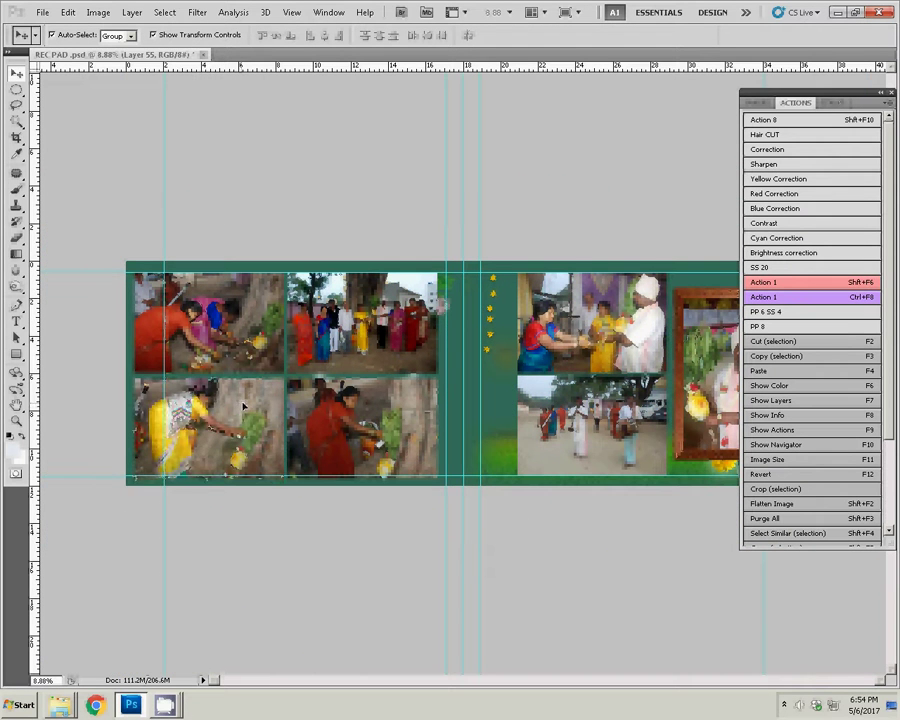
{"action": "left_click", "coordinate": [234, 313]}
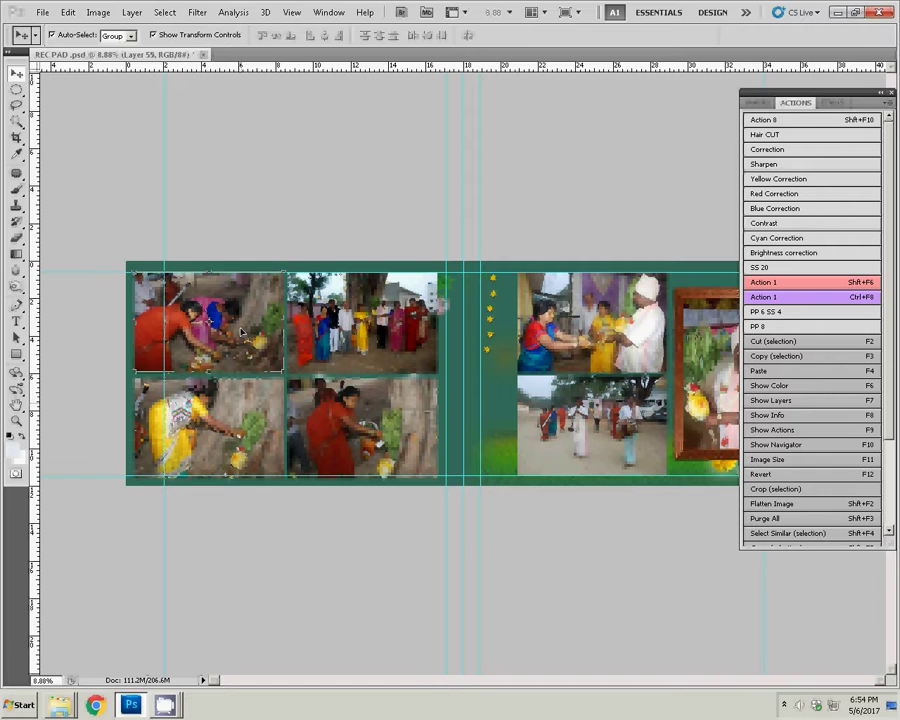
{"action": "left_click", "coordinate": [340, 325]}
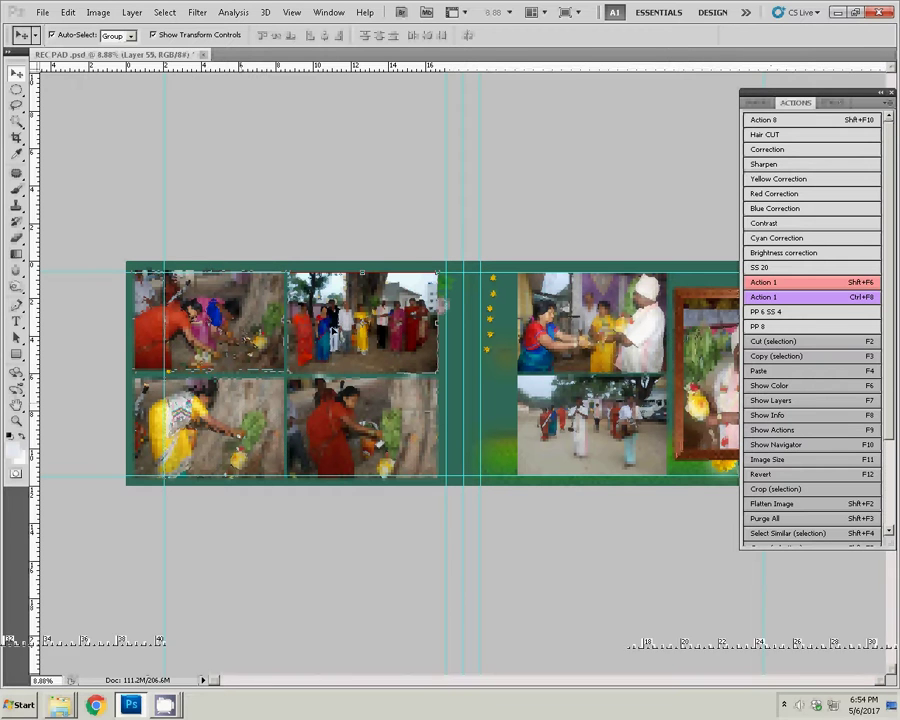
{"action": "left_click", "coordinate": [333, 330]}
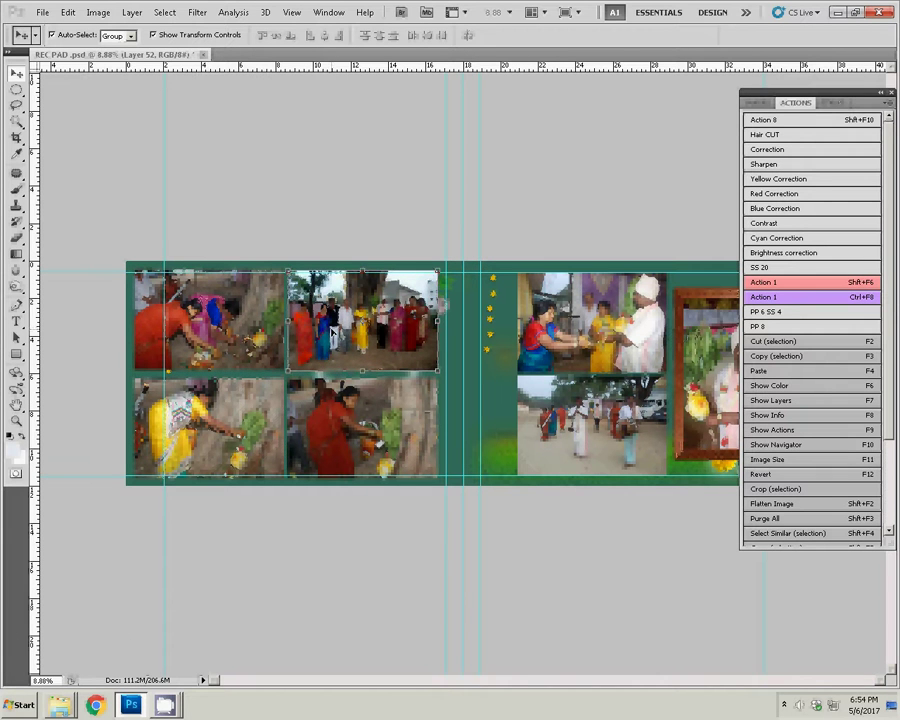
{"action": "left_click_drag", "start_coordinate": [331, 330], "coordinate": [332, 333]}
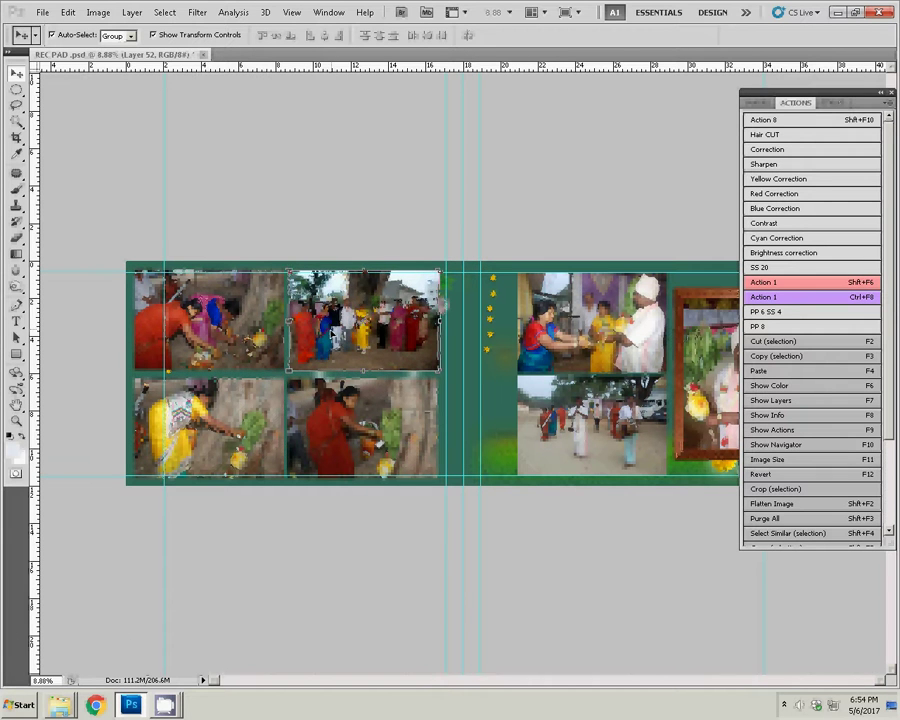
{"action": "left_click", "coordinate": [369, 437]}
{"action": "left_click_drag", "start_coordinate": [369, 437], "coordinate": [377, 432]}
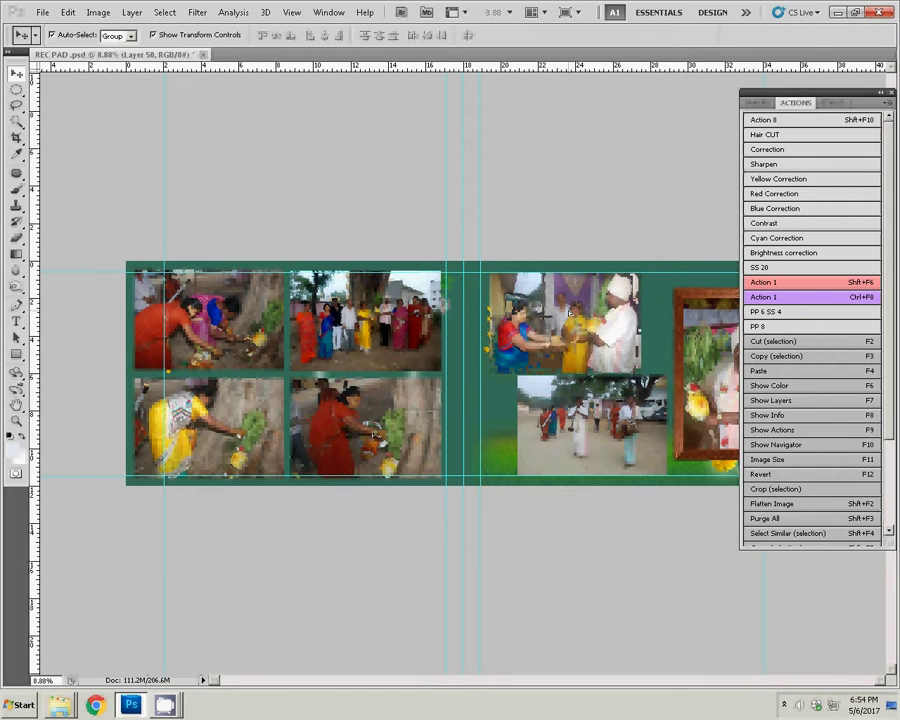
Move the procession photo (Layer 51) left and up beneath the ceremony photo, showing the Layers panel
{"action": "left_click", "coordinate": [488, 350]}
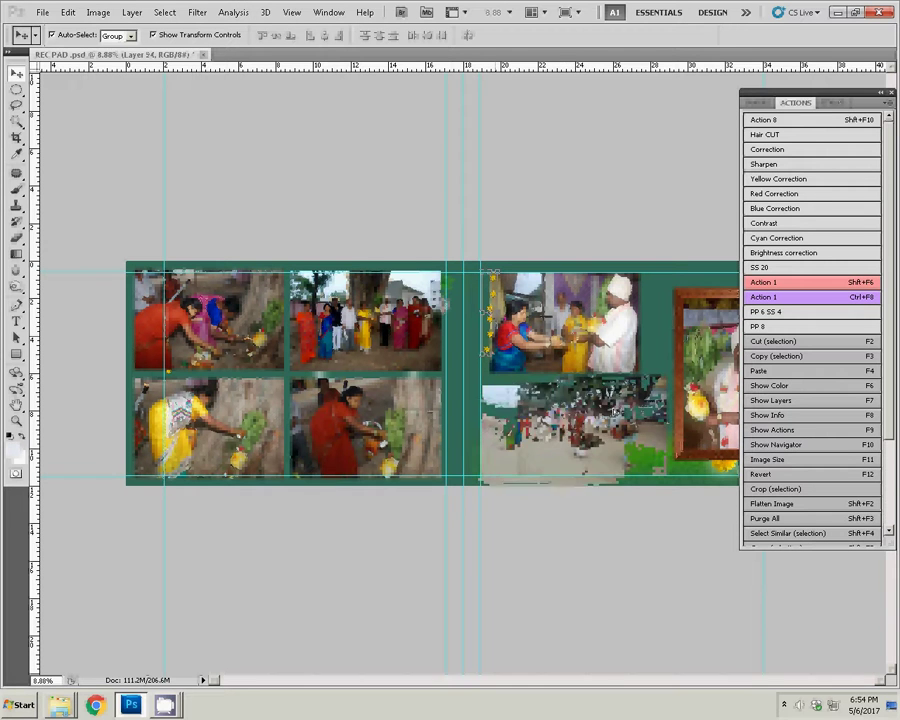
{"action": "left_click_drag", "start_coordinate": [641, 407], "coordinate": [614, 407]}
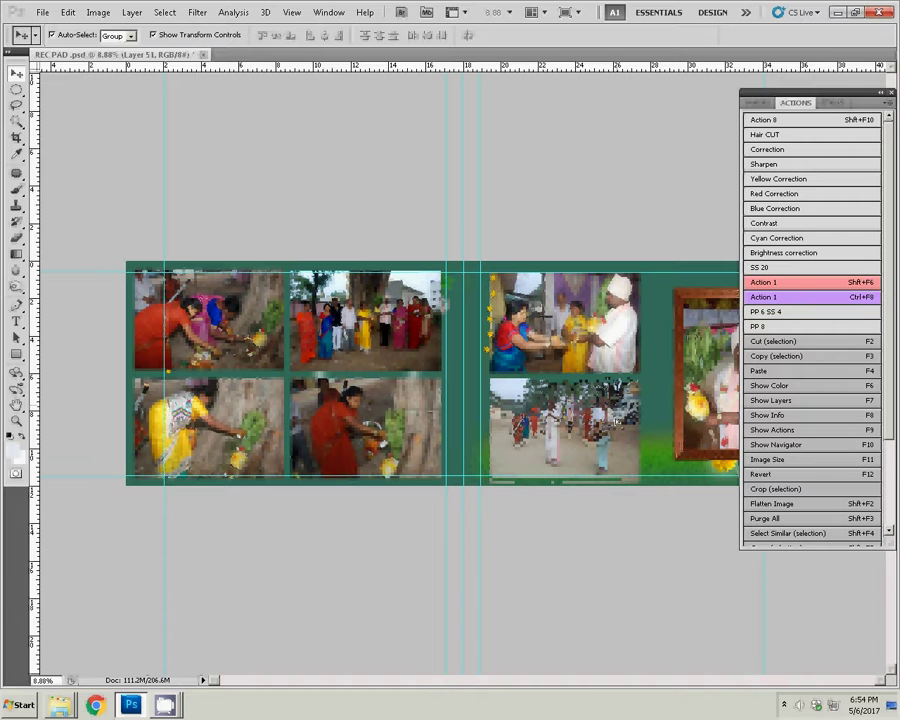
{"action": "key", "text": "Up"}
{"action": "key", "text": "Up"}
{"action": "key", "text": "Up"}
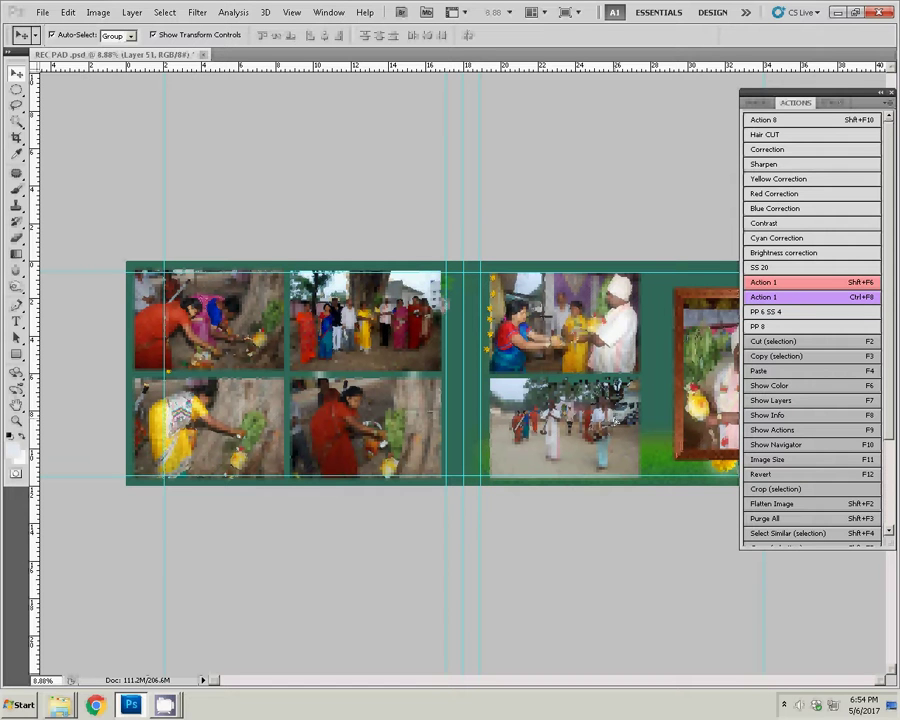
{"action": "left_click", "coordinate": [767, 103]}
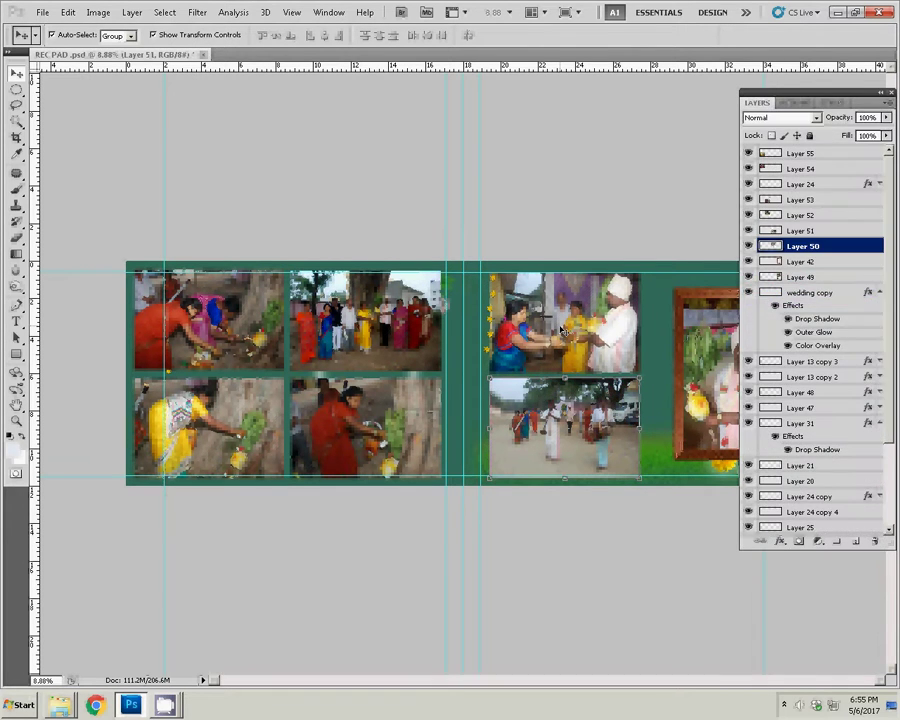
Add a 22 px Transparent Rainbow gradient stroke to Layer 50, the top-right ceremony photo
{"action": "left_click", "coordinate": [780, 541]}
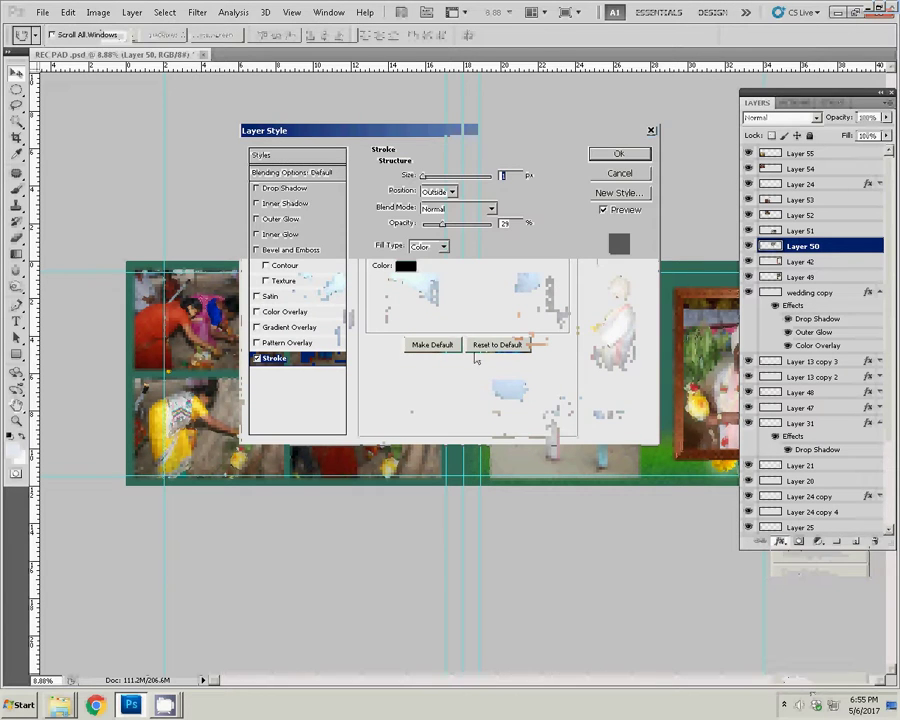
{"action": "left_click", "coordinate": [430, 246]}
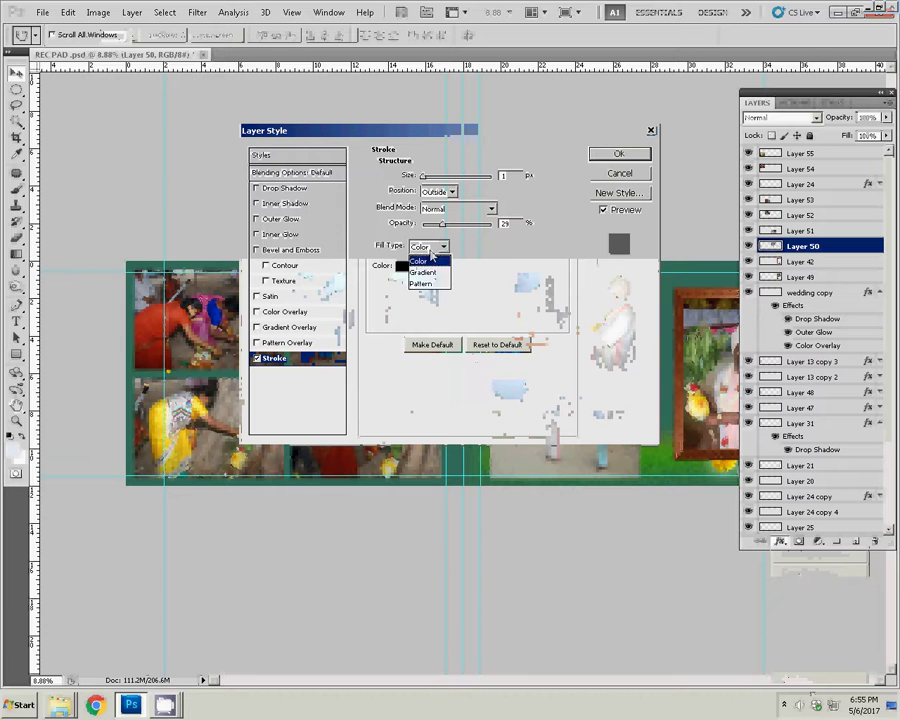
{"action": "left_click", "coordinate": [424, 272]}
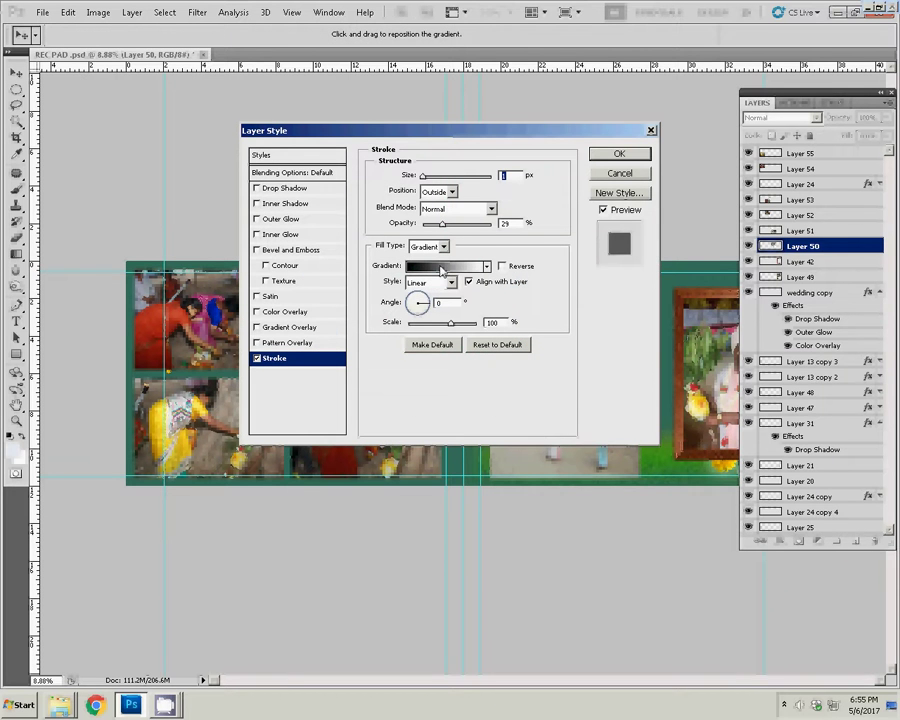
{"action": "left_click", "coordinate": [441, 268]}
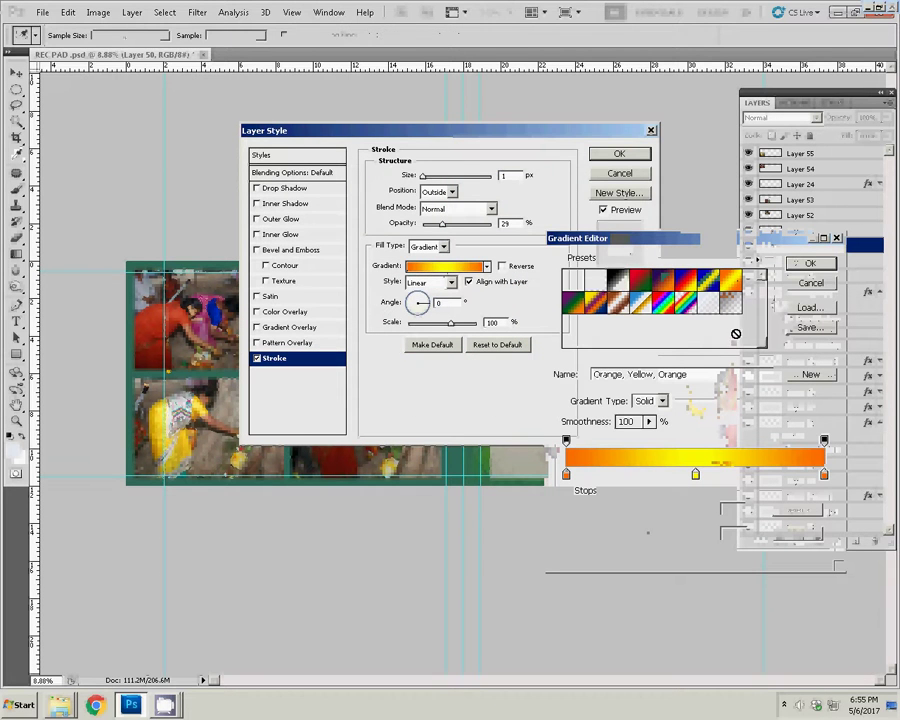
{"action": "left_click", "coordinate": [686, 311]}
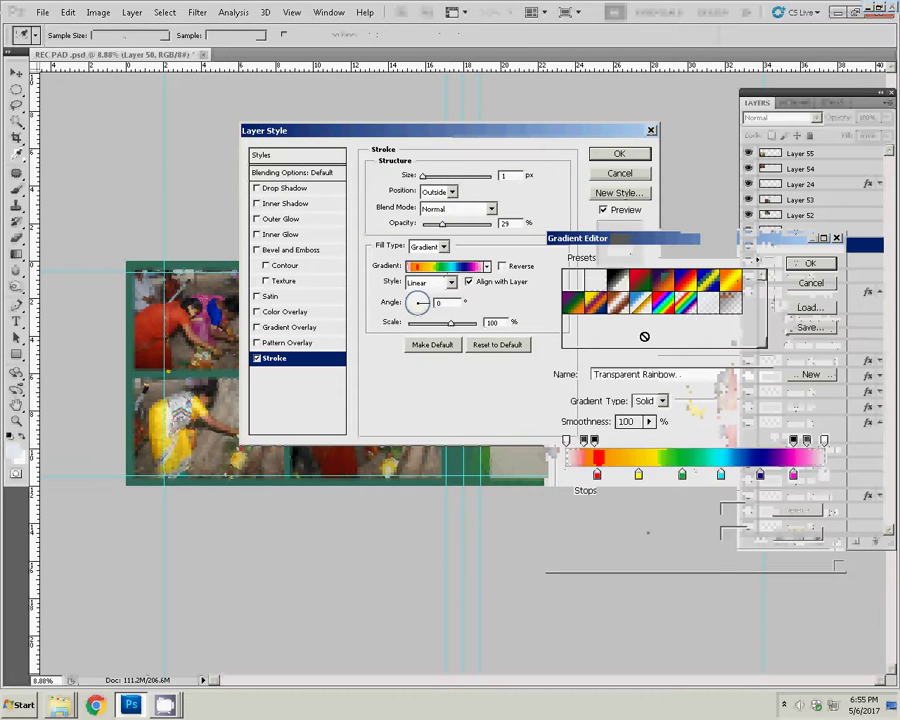
{"action": "left_click", "coordinate": [809, 263]}
{"action": "type", "text": "22"}
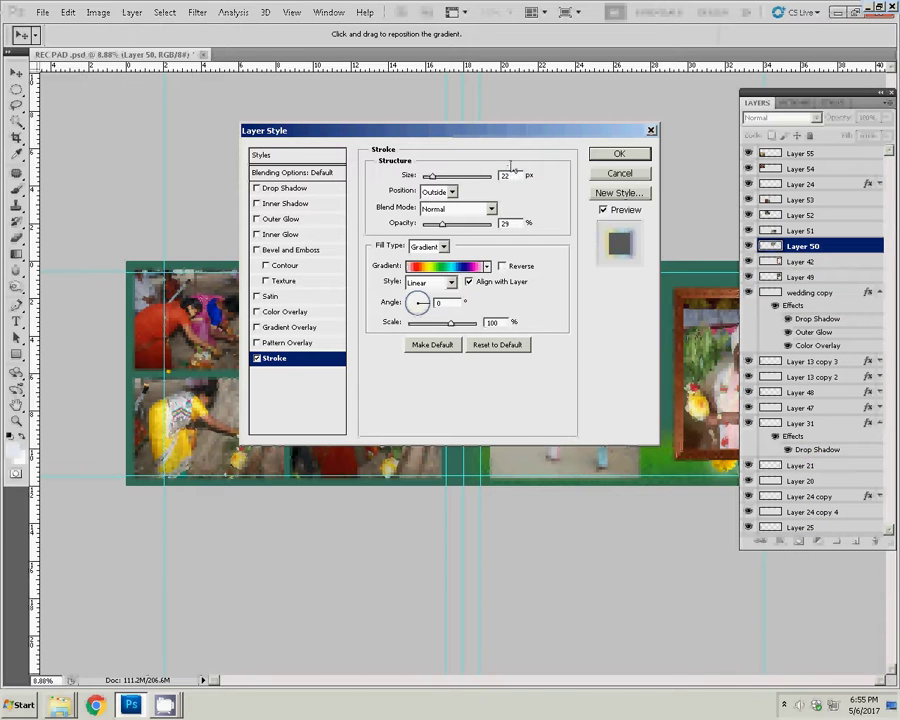
{"action": "left_click", "coordinate": [620, 153]}
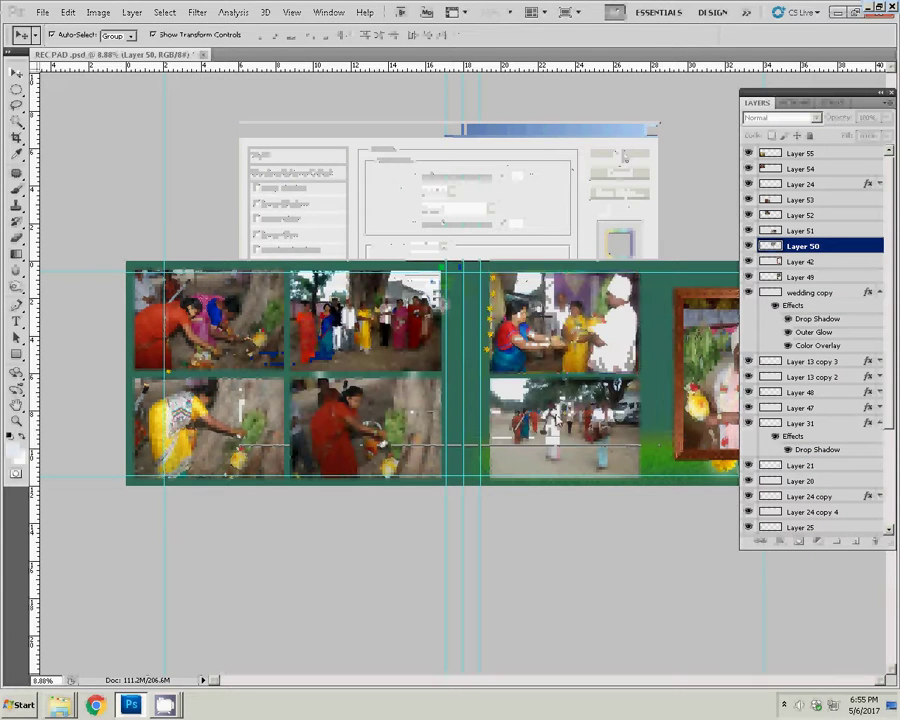
Copy the stroke layer style from Layer 50
{"action": "left_click", "coordinate": [569, 434]}
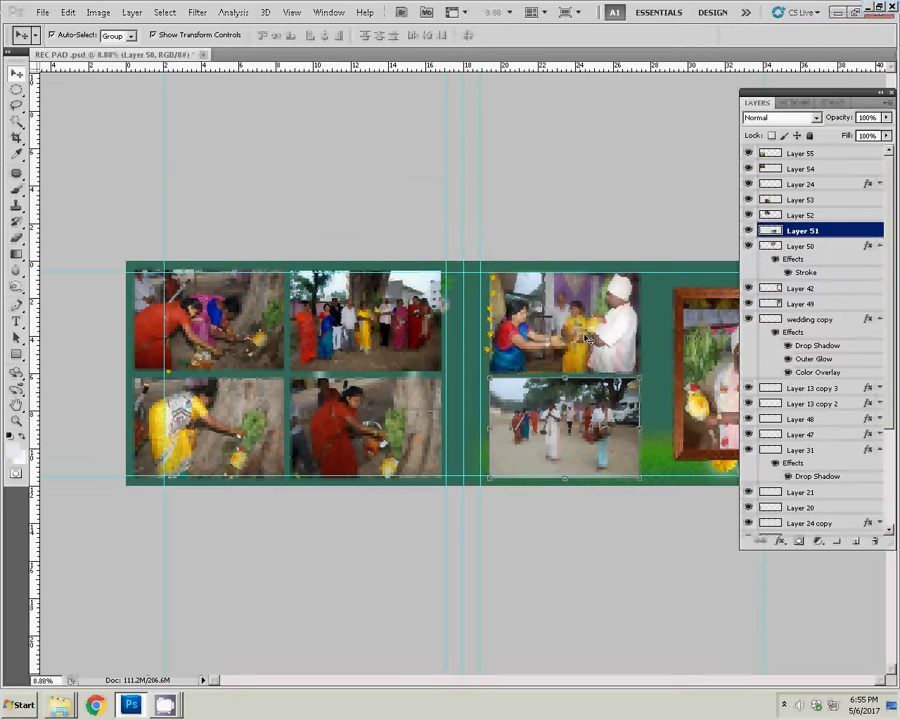
{"action": "double_click", "coordinate": [803, 246]}
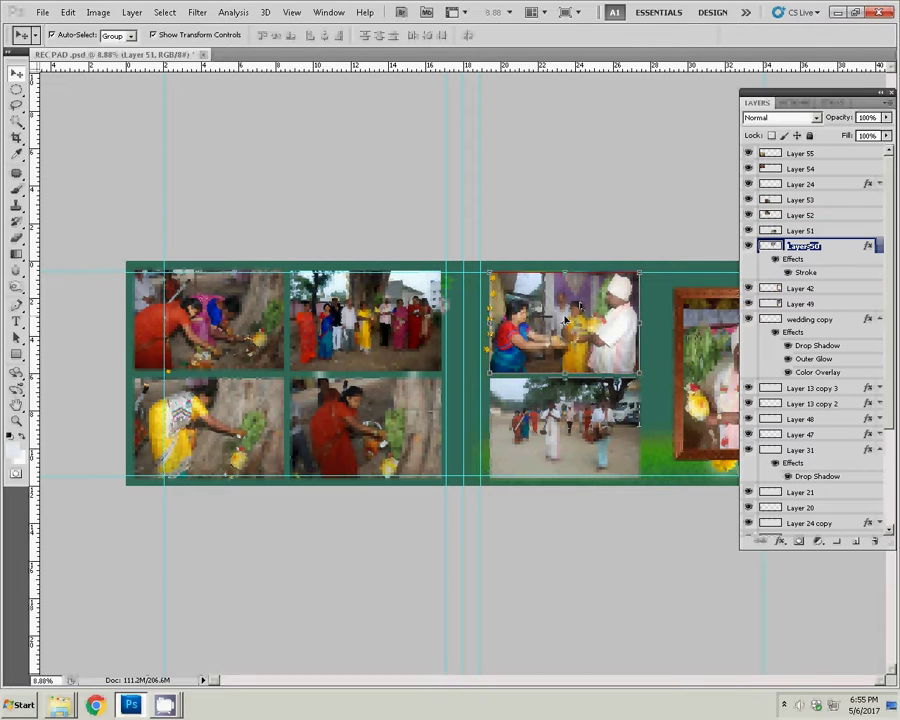
{"action": "right_click", "coordinate": [795, 248]}
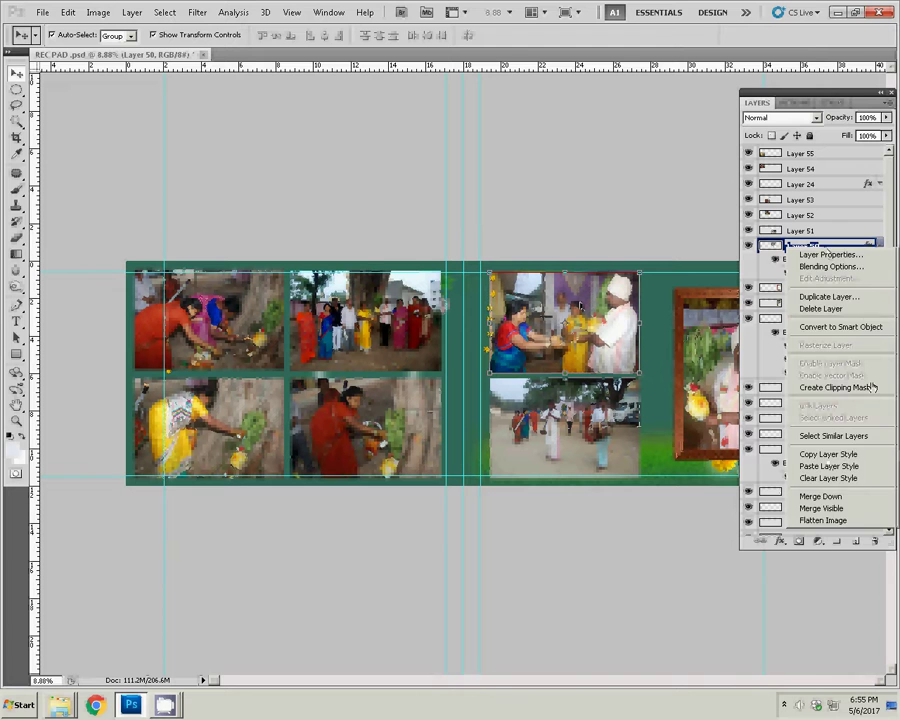
{"action": "left_click", "coordinate": [826, 457]}
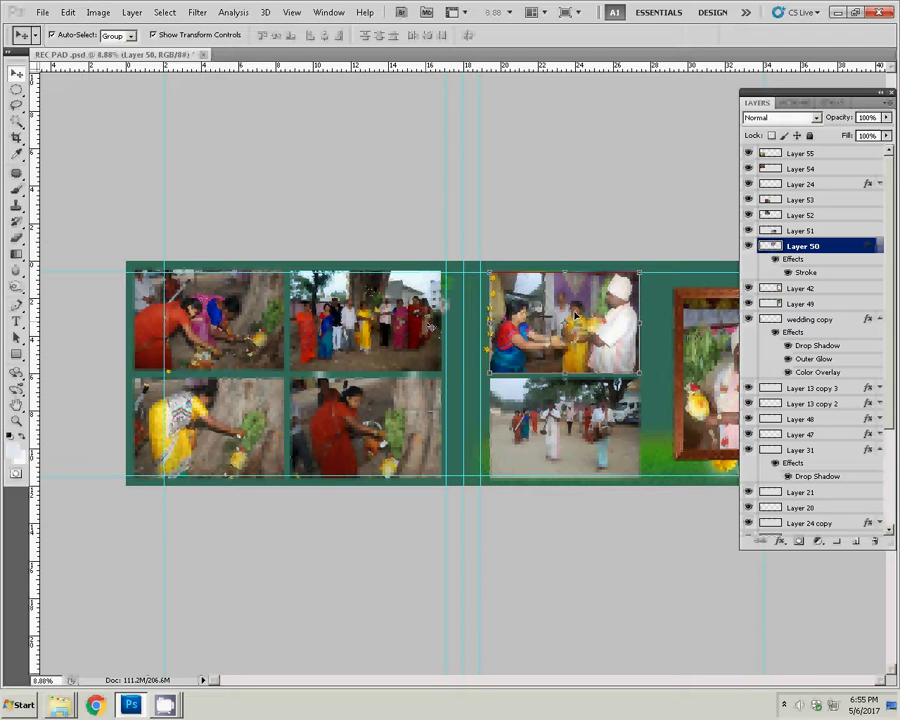
Paste the copied stroke style onto Layer 51 and Layer 52
{"action": "left_click", "coordinate": [840, 231]}
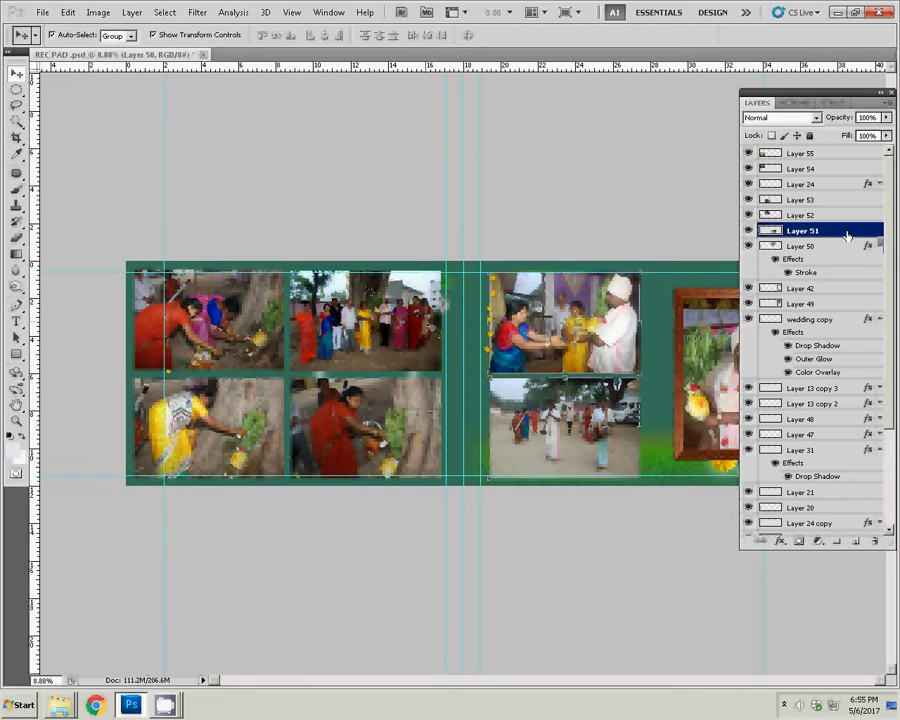
{"action": "right_click", "coordinate": [787, 233]}
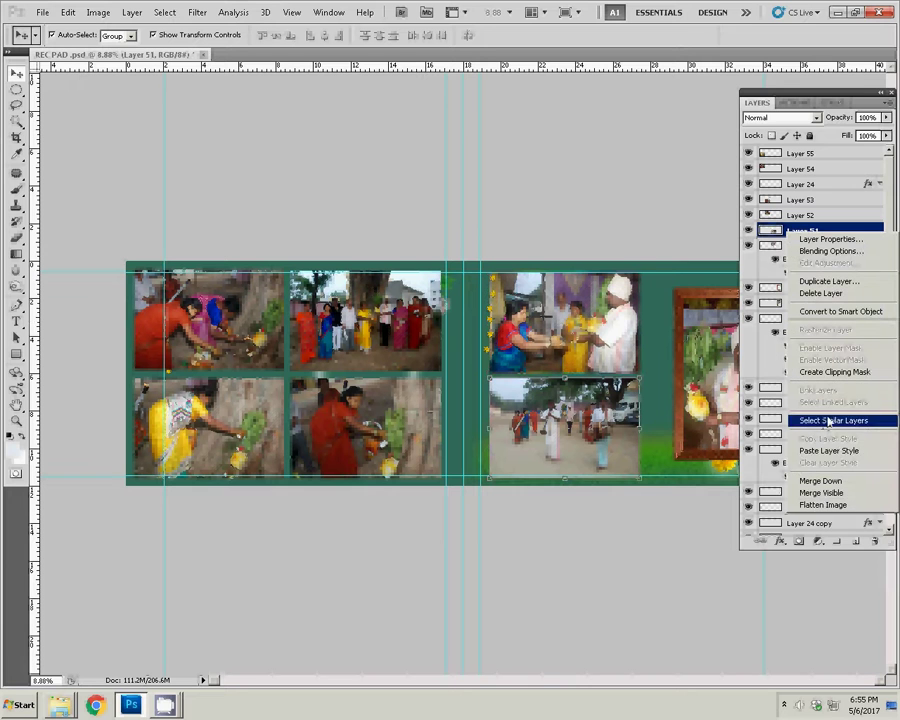
{"action": "left_click", "coordinate": [815, 451]}
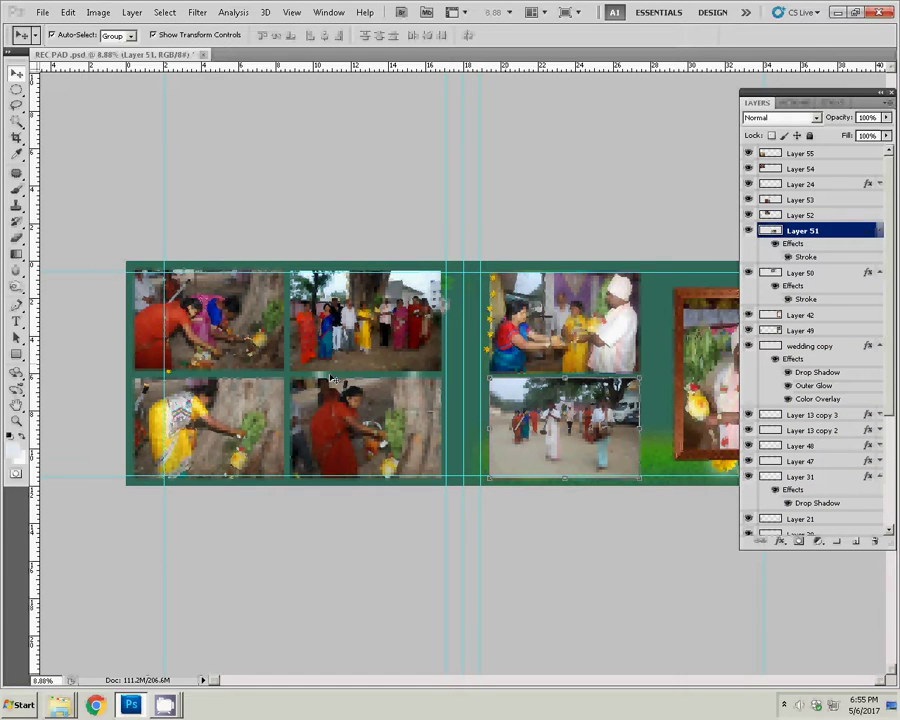
{"action": "left_click", "coordinate": [795, 215]}
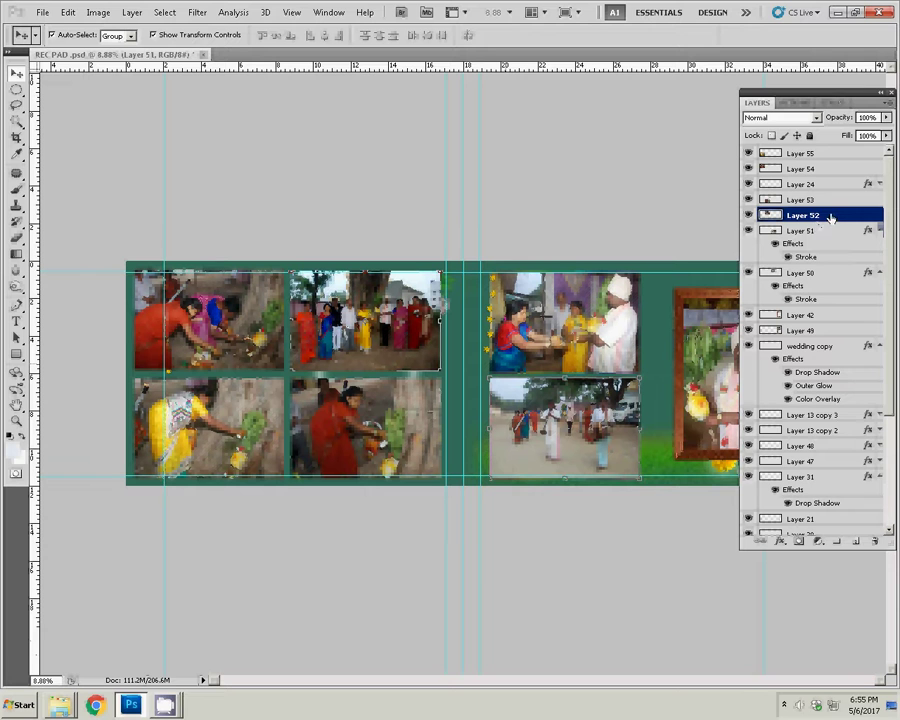
{"action": "right_click", "coordinate": [830, 217]}
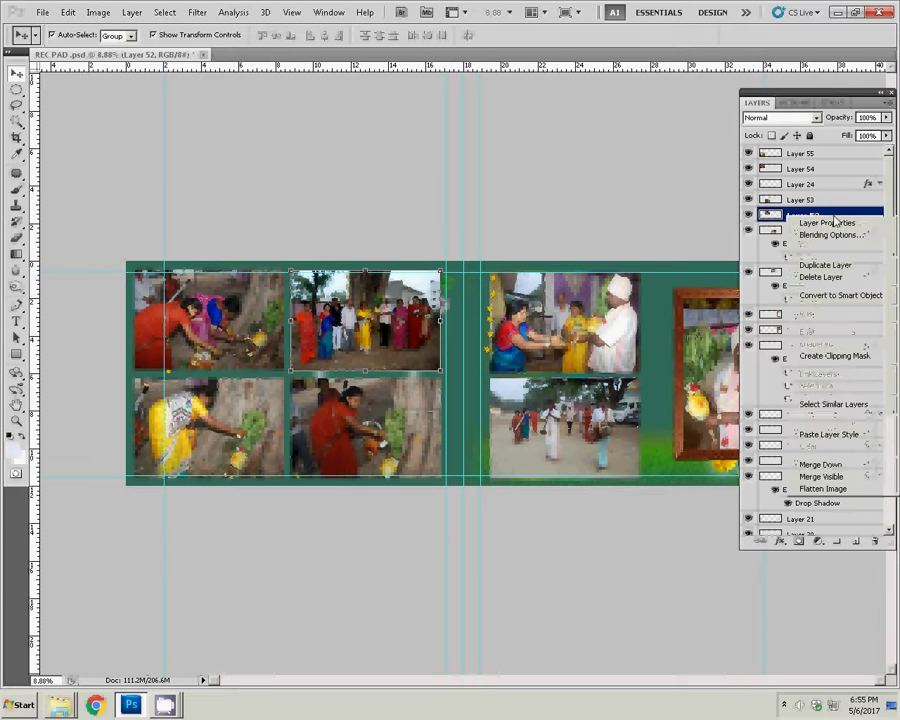
{"action": "left_click", "coordinate": [845, 435]}
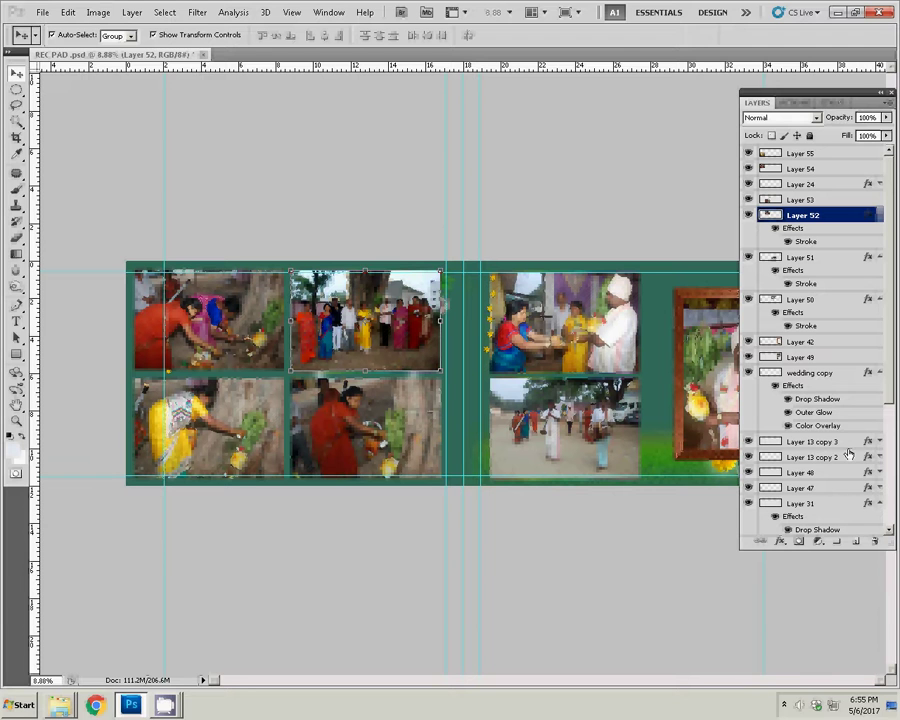
Select Layer 53 in the Layers panel
{"action": "left_click", "coordinate": [850, 200]}
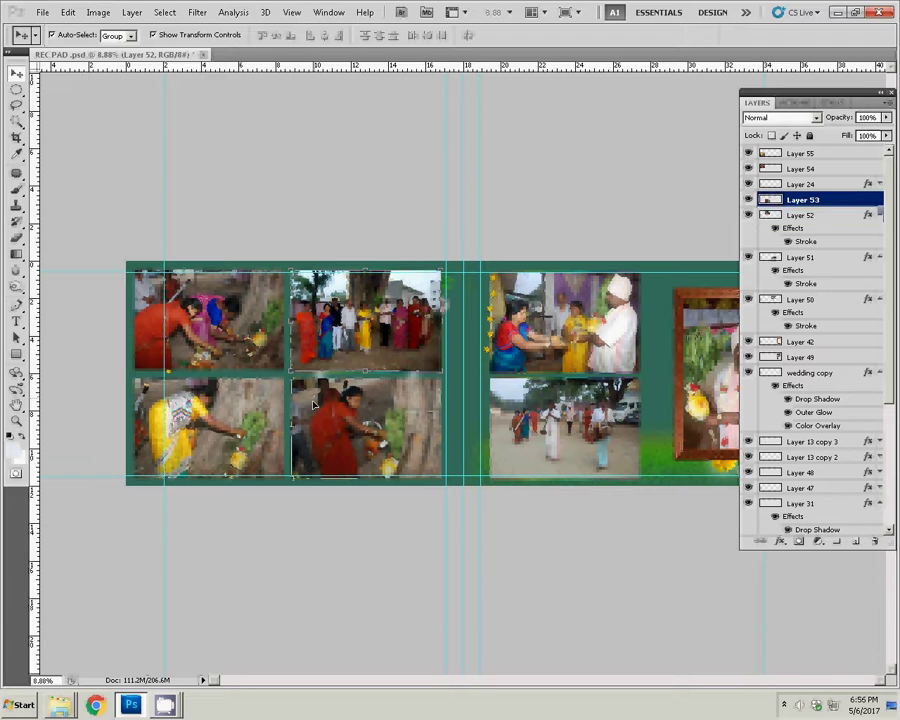
{"action": "right_click", "coordinate": [850, 200]}
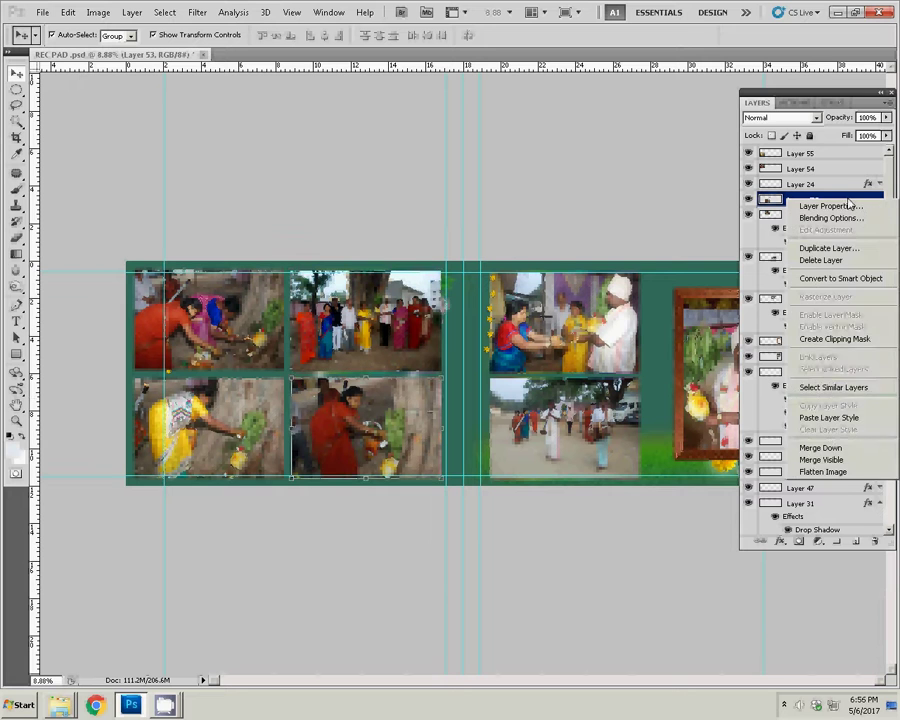
{"action": "left_click", "coordinate": [823, 387]}
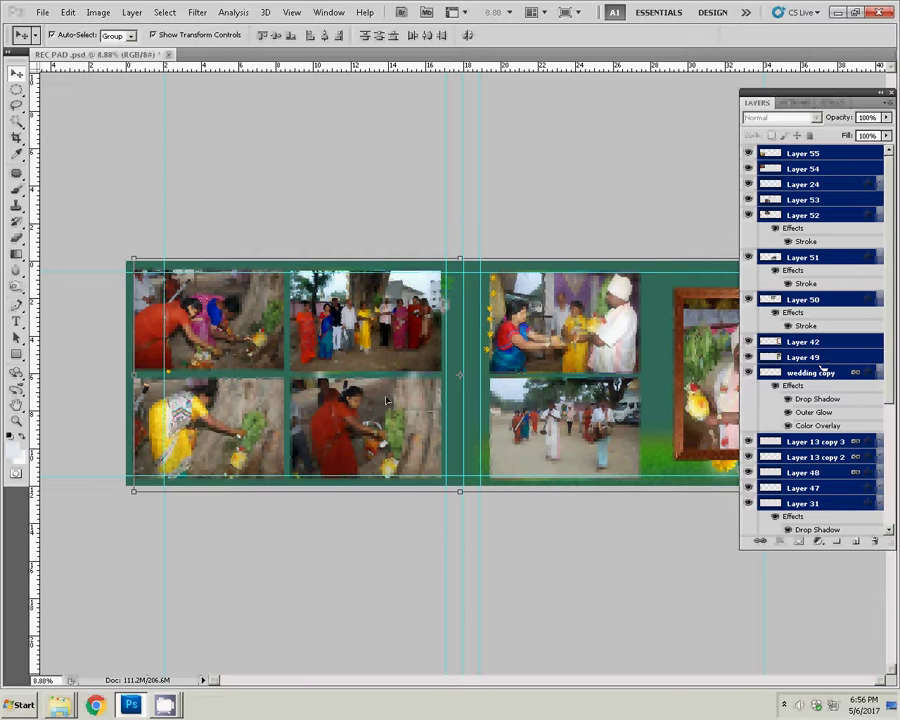
{"action": "left_click", "coordinate": [810, 184]}
{"action": "key", "text": "alt+bracketleft"}
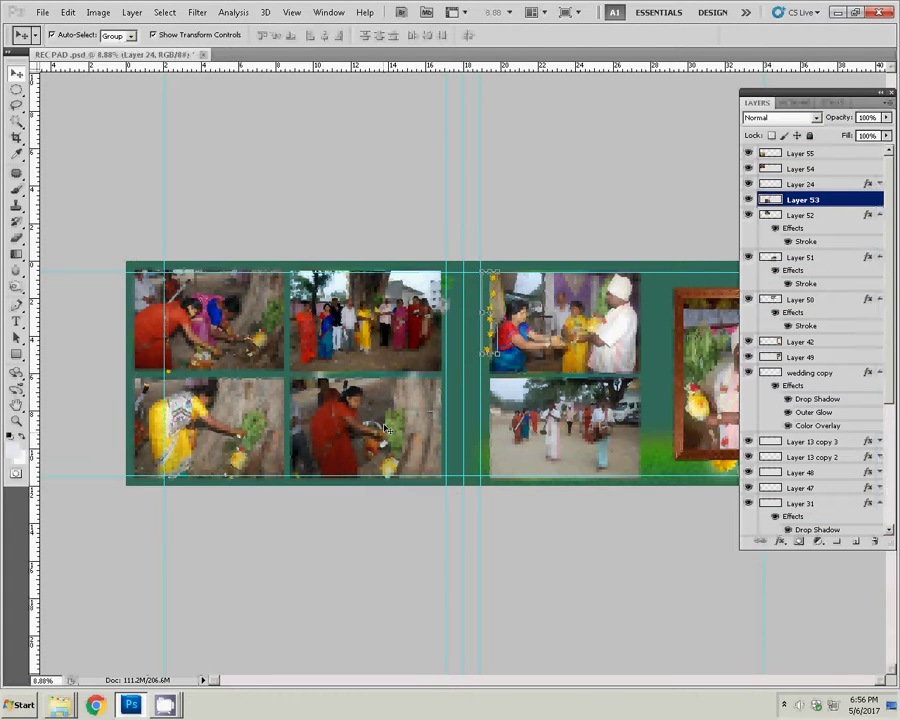
Give Layer 53, the woman-in-red photo, a 22 px Chrome gradient stroke
{"action": "left_click", "coordinate": [780, 541]}
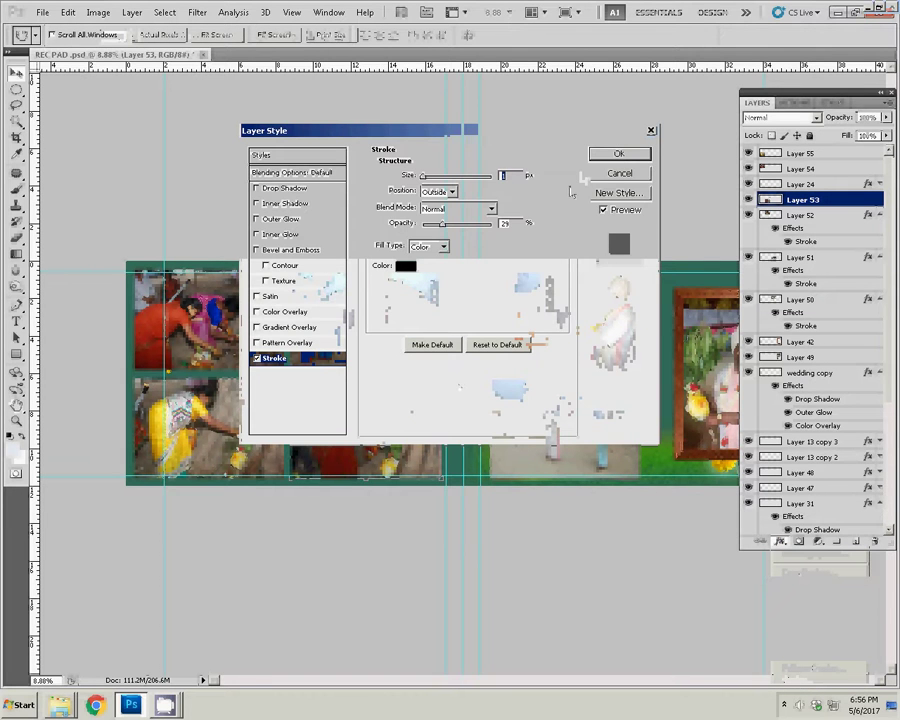
{"action": "type", "text": "22"}
{"action": "left_click", "coordinate": [434, 247]}
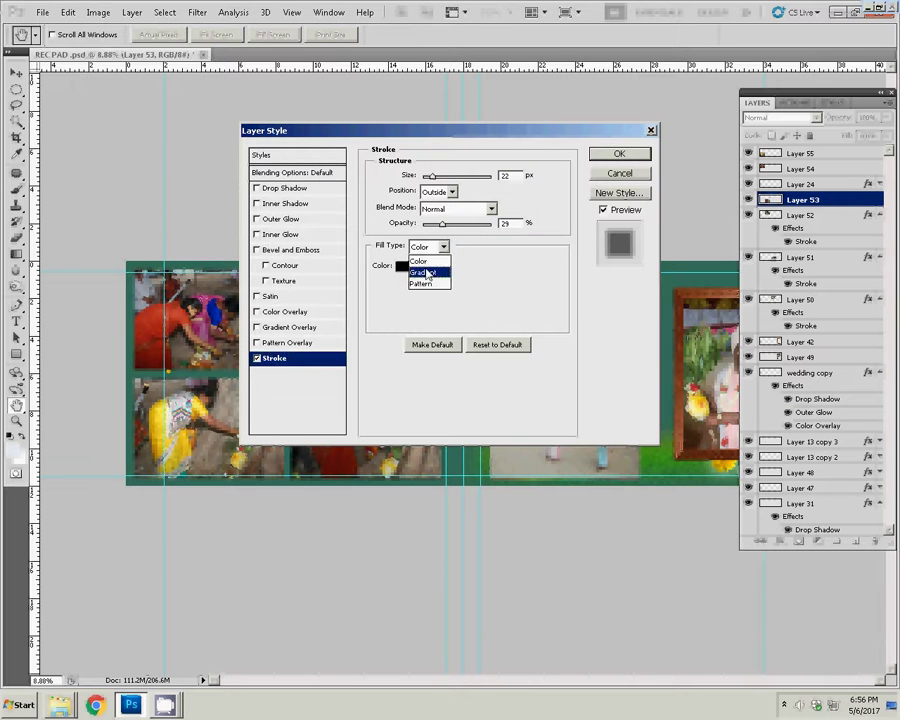
{"action": "left_click", "coordinate": [424, 272]}
{"action": "left_click", "coordinate": [436, 265]}
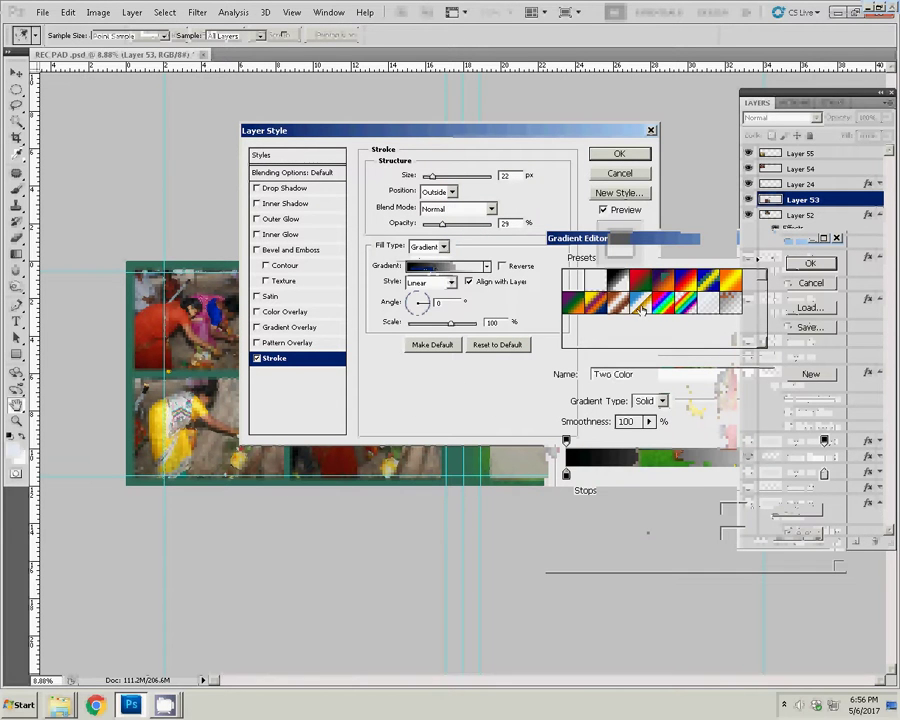
{"action": "left_click", "coordinate": [688, 305]}
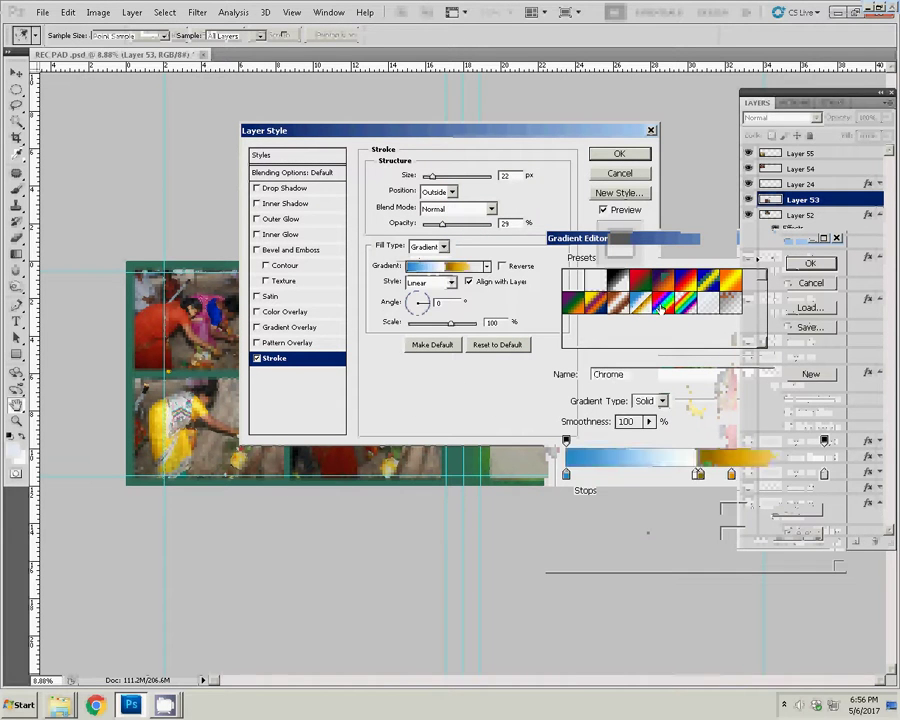
{"action": "left_click", "coordinate": [808, 262]}
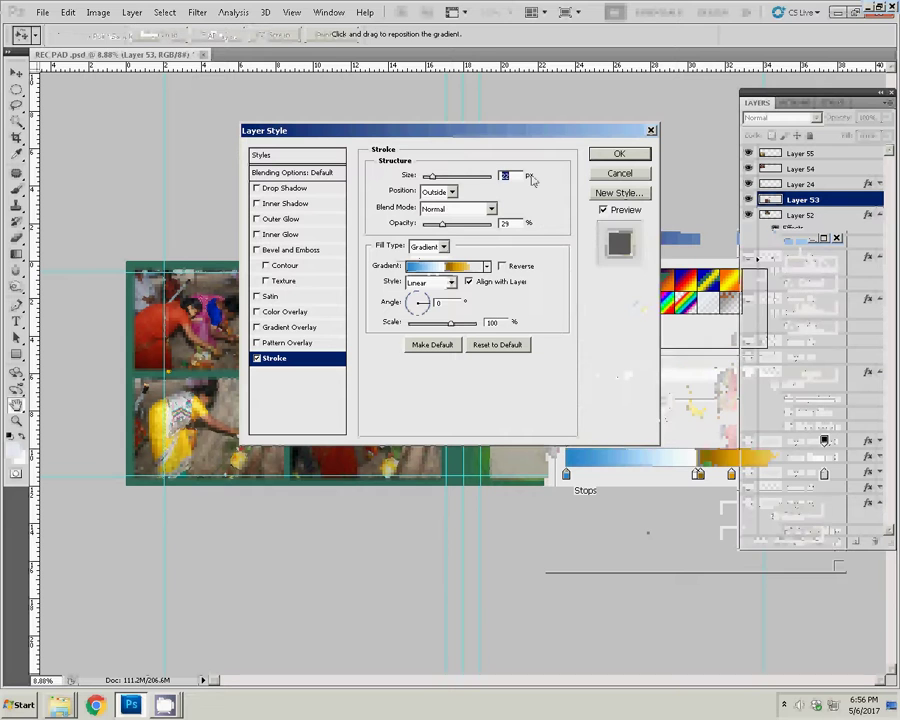
{"action": "left_click", "coordinate": [617, 153]}
{"action": "left_click", "coordinate": [222, 311]}
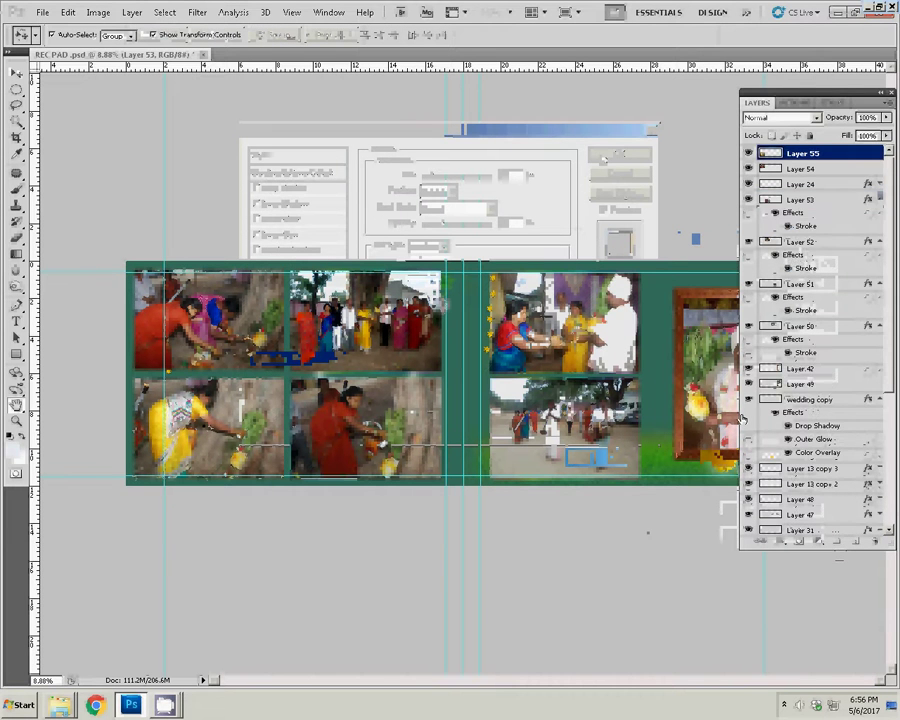
Paste the copied gradient stroke style onto Layer 55 and Layer 54
{"action": "right_click", "coordinate": [846, 156]}
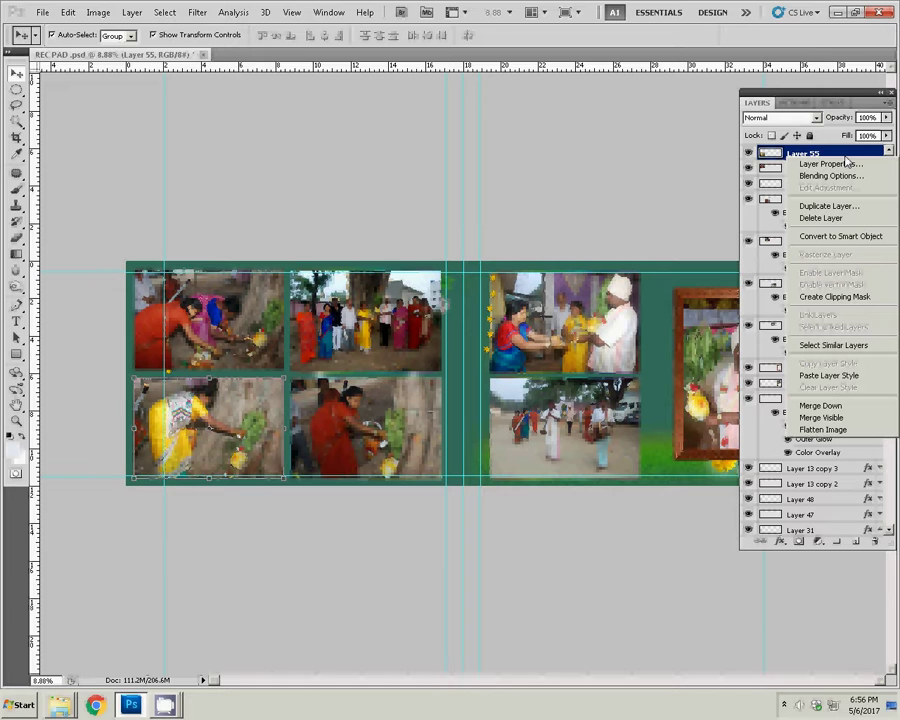
{"action": "left_click", "coordinate": [836, 376]}
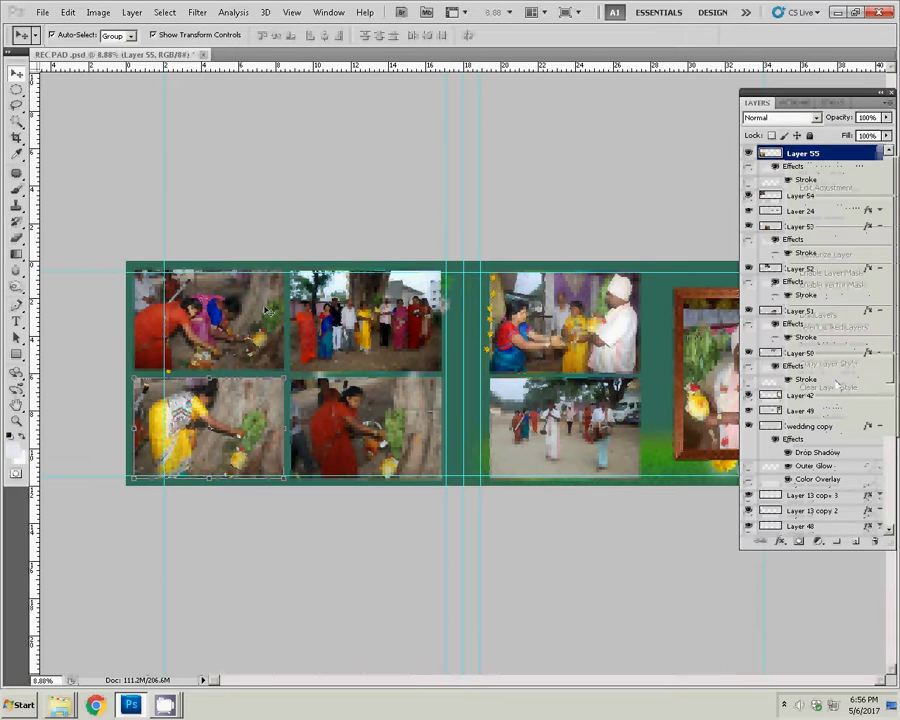
{"action": "left_click", "coordinate": [232, 303]}
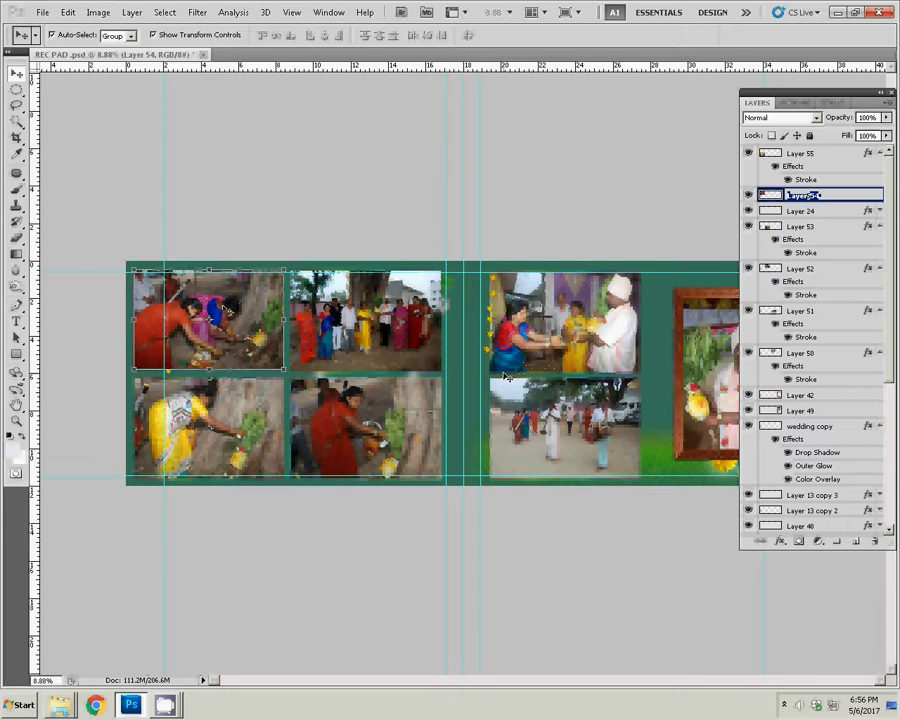
{"action": "key", "text": "Return"}
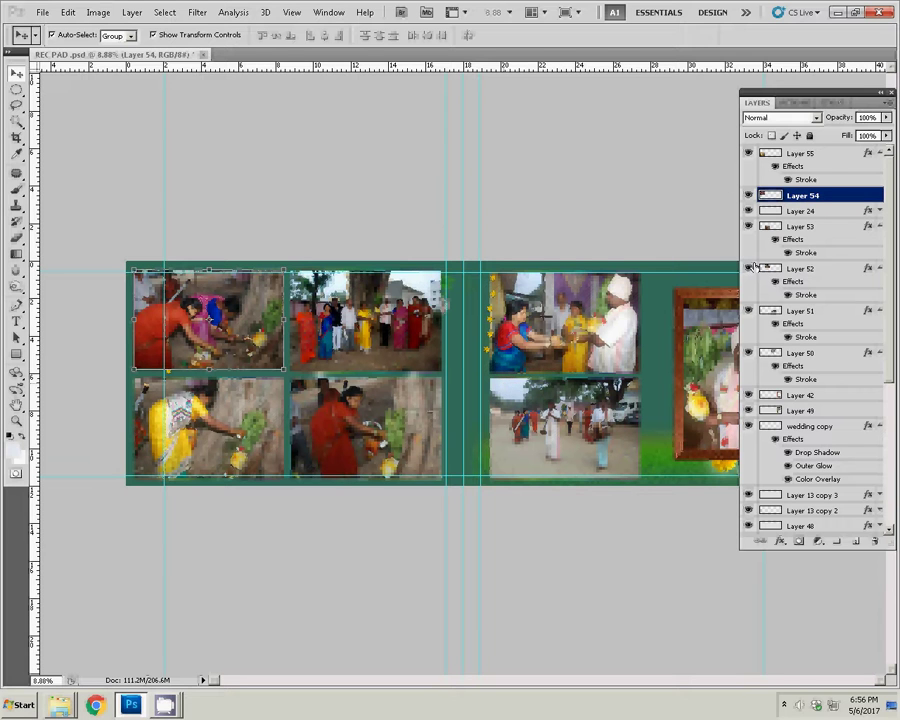
{"action": "right_click", "coordinate": [831, 197]}
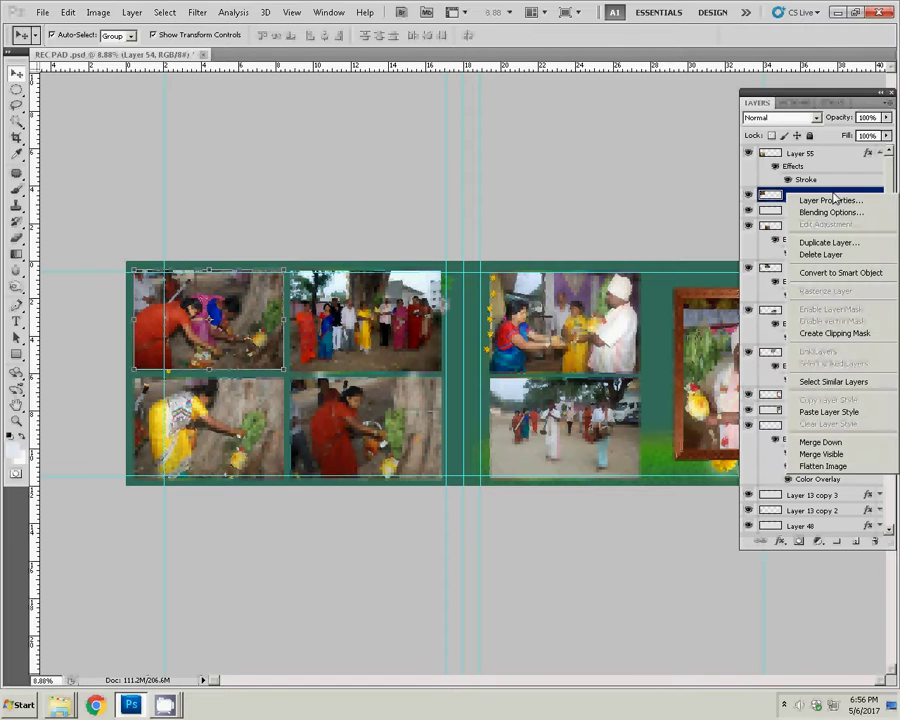
{"action": "left_click", "coordinate": [835, 414]}
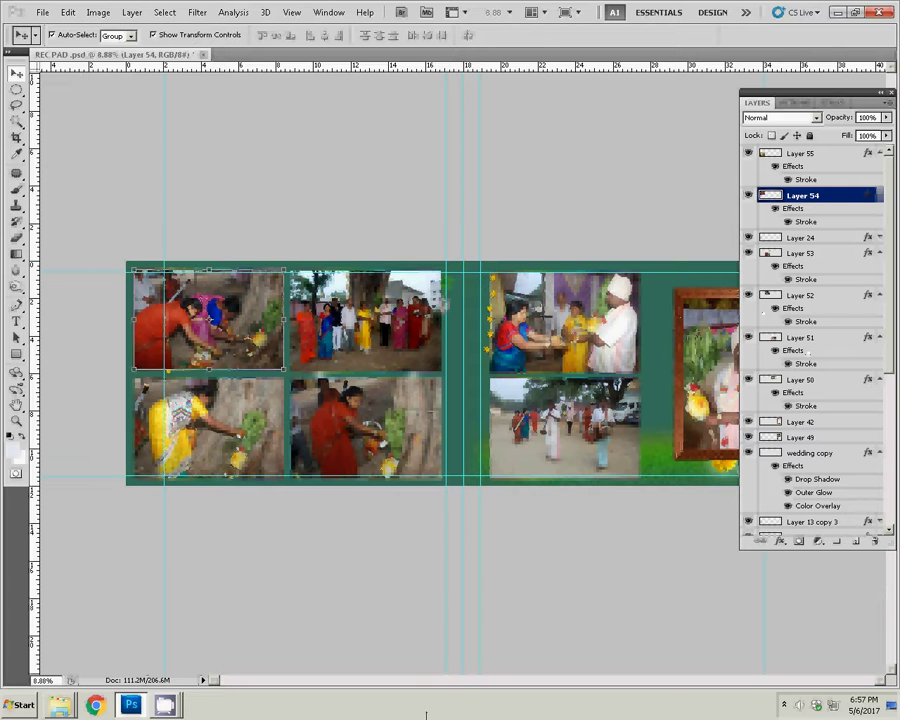
Save the spread as PSD file 48 in I:\k5 with Maximize Compatibility
{"action": "left_click", "coordinate": [41, 13]}
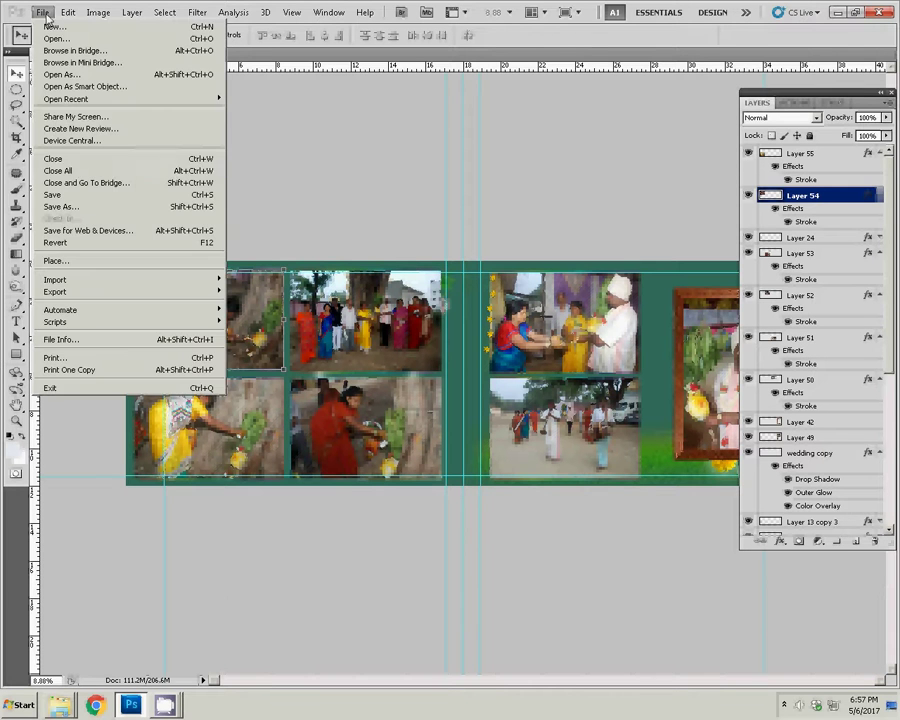
{"action": "left_click", "coordinate": [74, 207]}
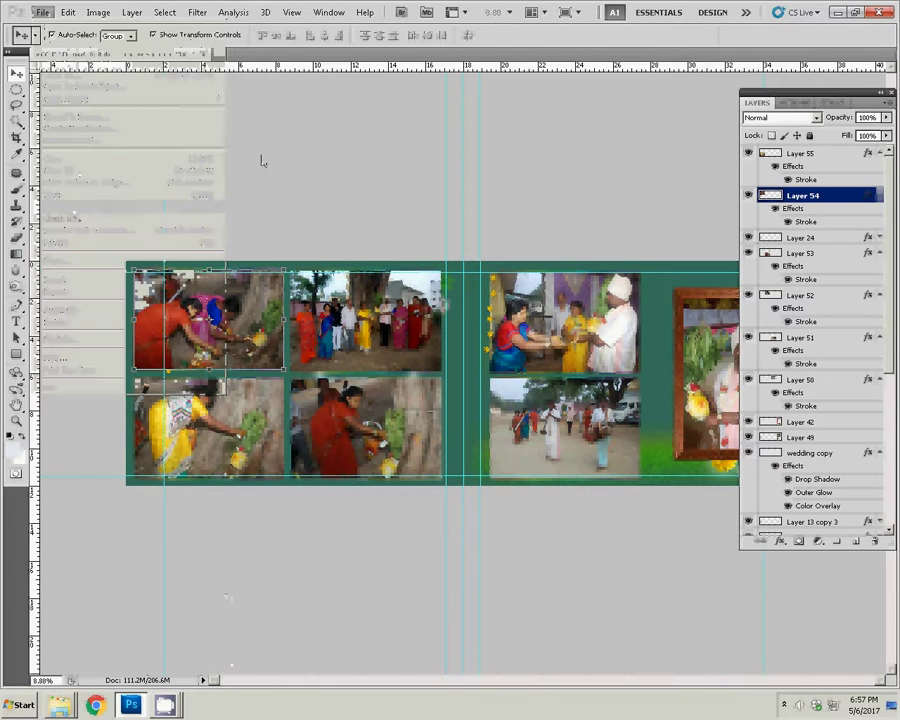
{"action": "left_click", "coordinate": [289, 244]}
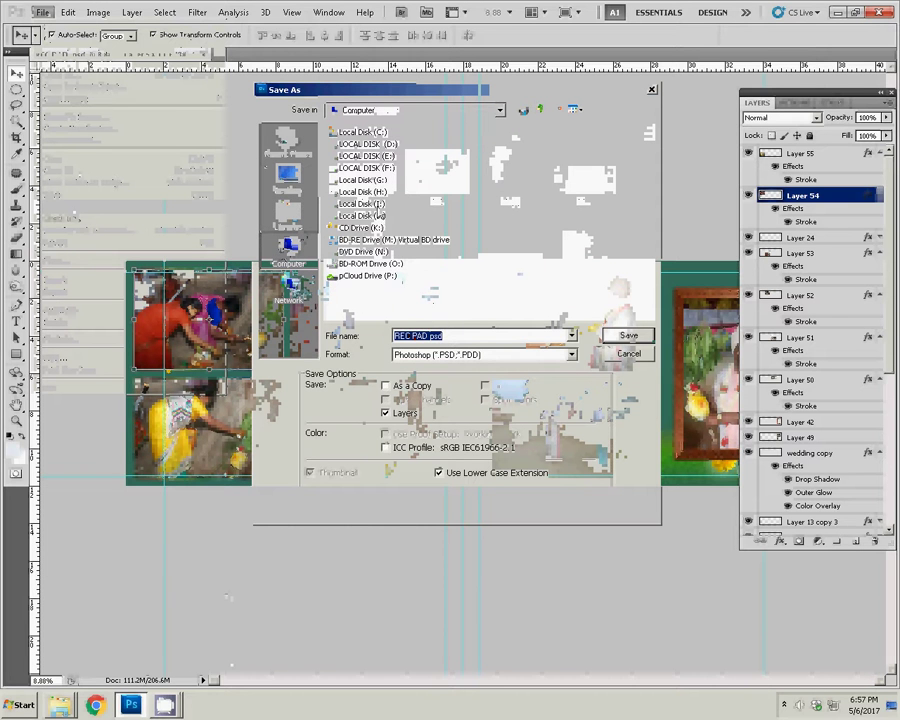
{"action": "key", "text": "Return"}
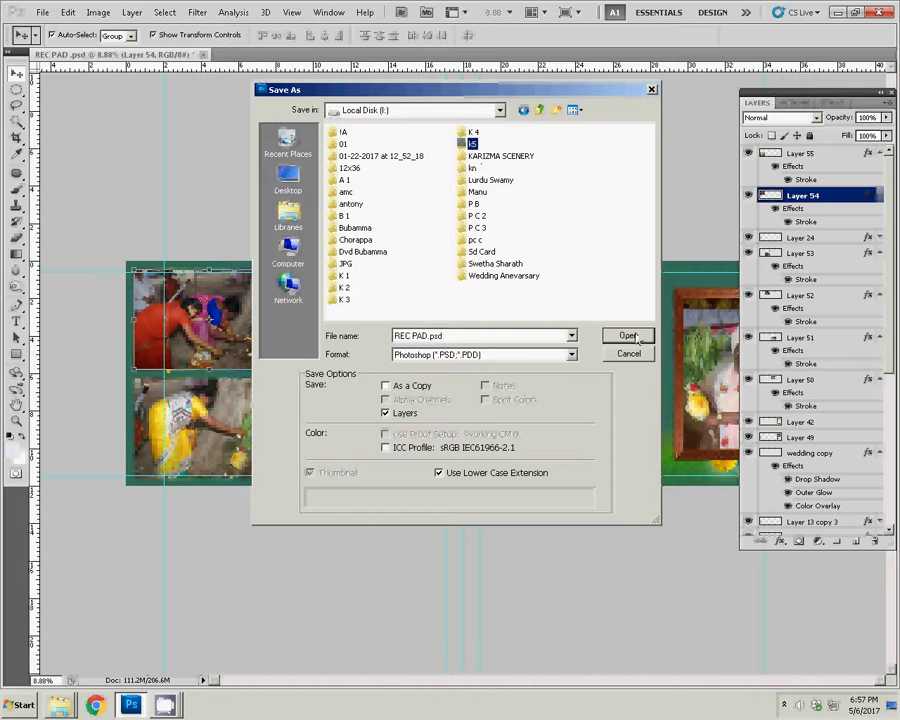
{"action": "double_click", "coordinate": [474, 145]}
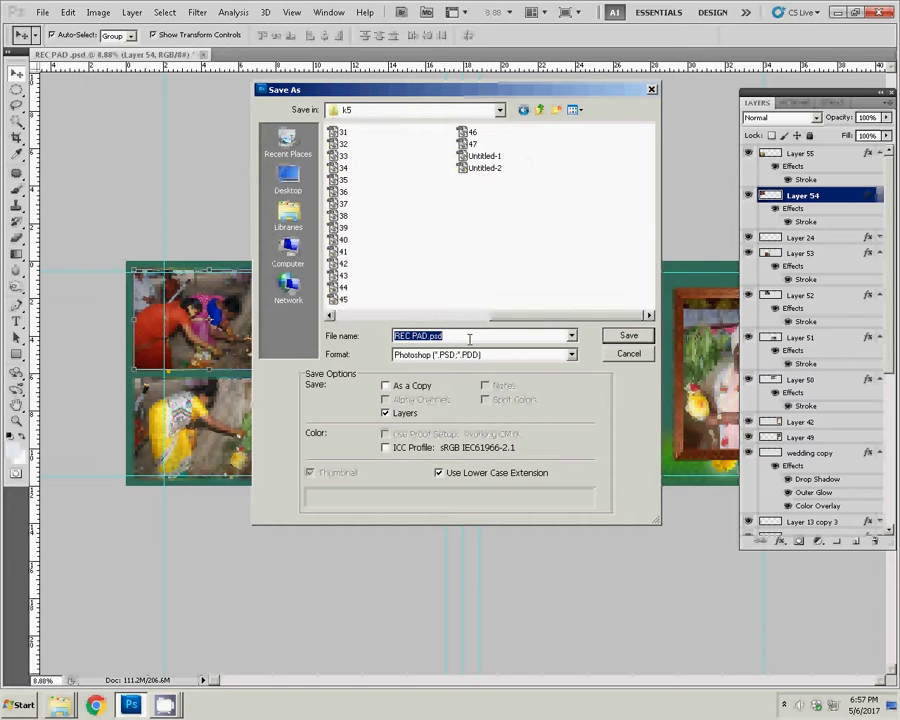
{"action": "type", "text": "48"}
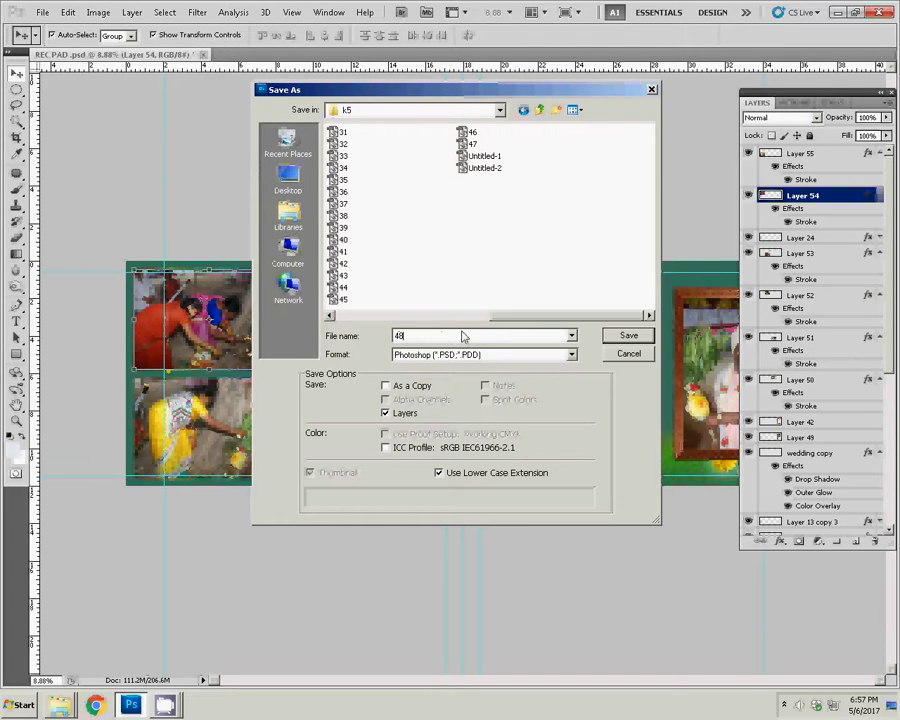
{"action": "left_click", "coordinate": [643, 340]}
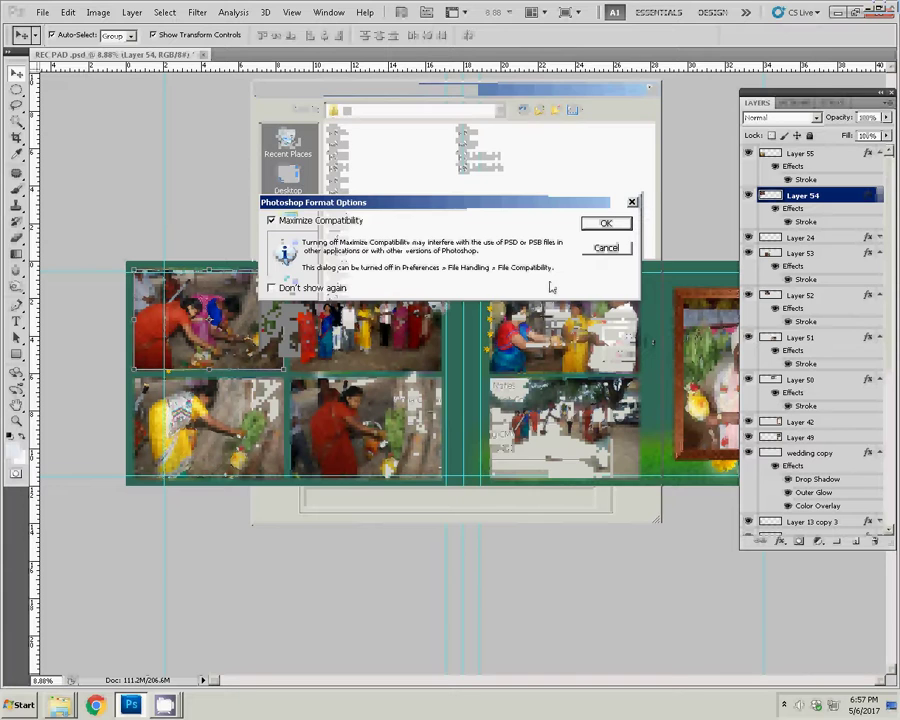
{"action": "left_click", "coordinate": [610, 224]}
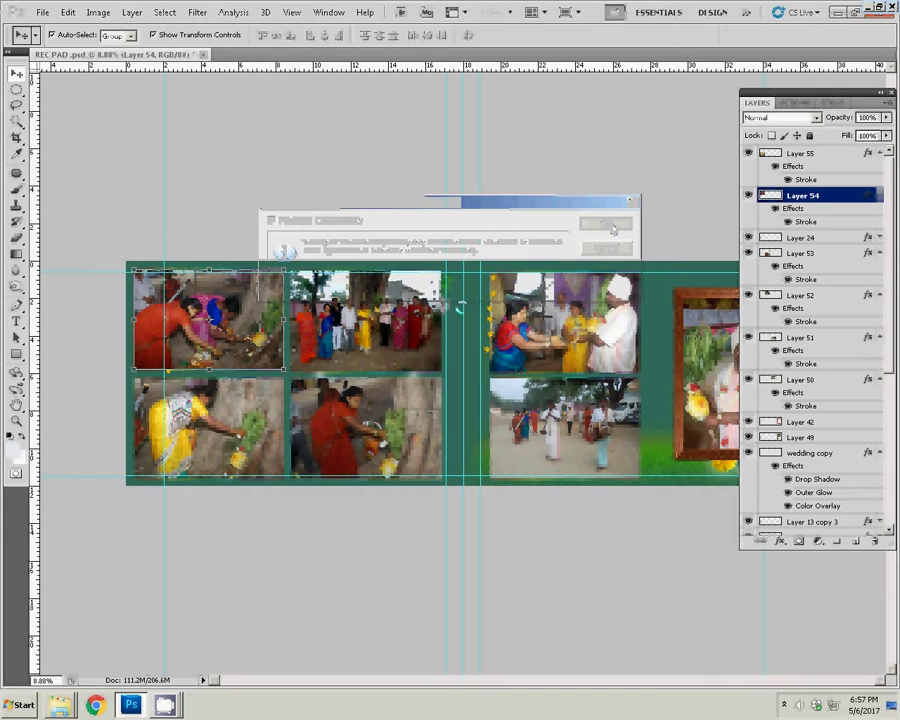